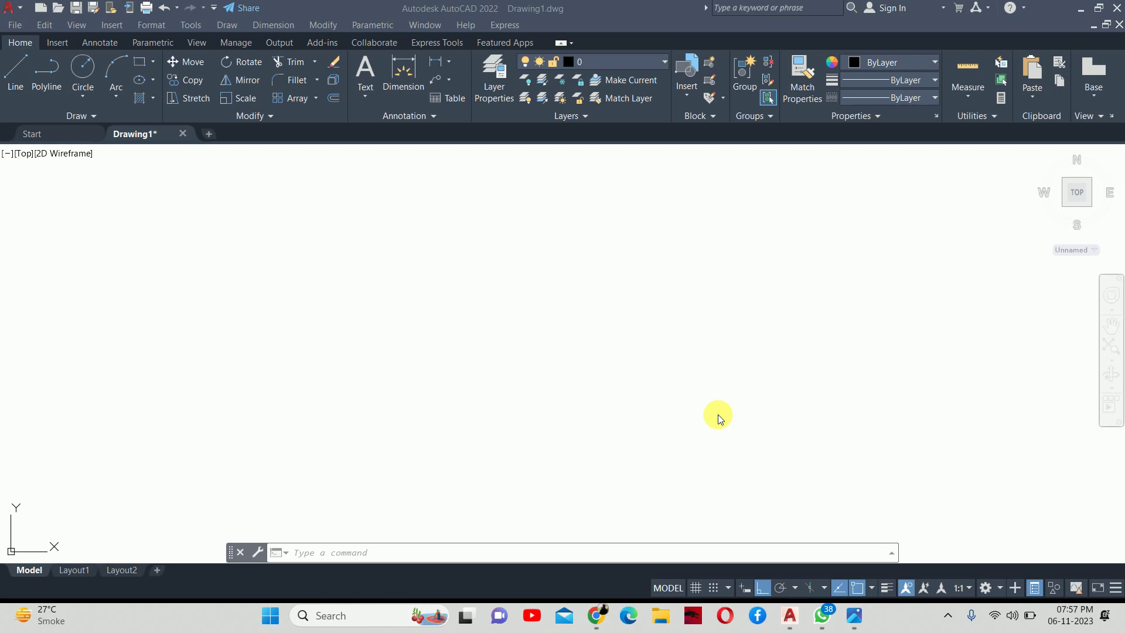
Bring Chrome in front of AutoCAD and start a fresh browser tab.
mouse_move(595, 615)
left_click(582, 560)
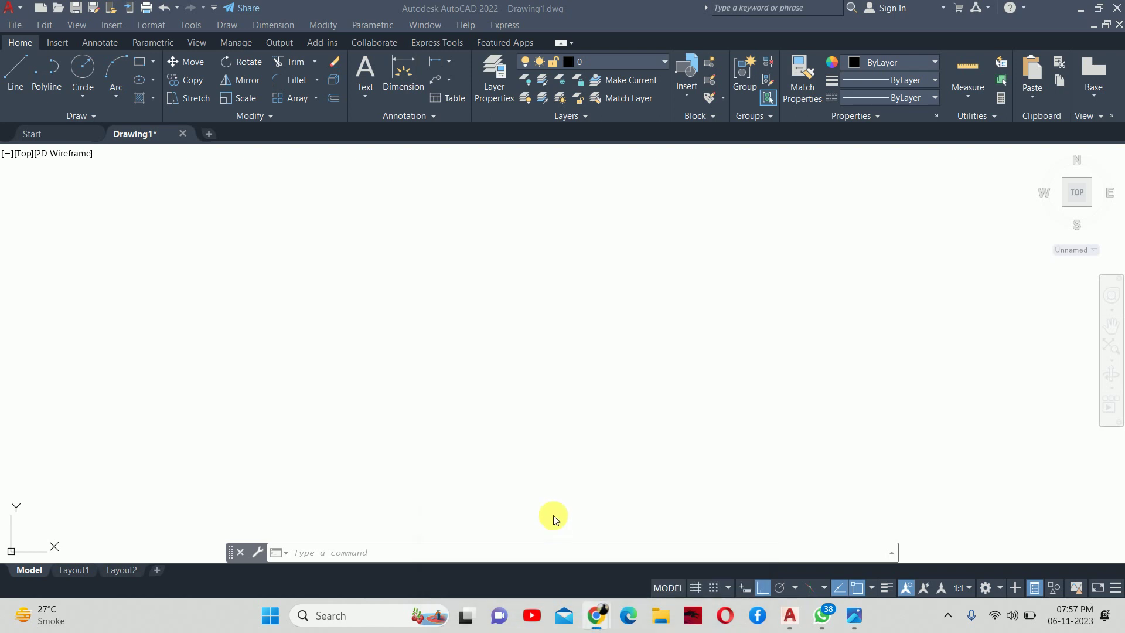
left_click(372, 12)
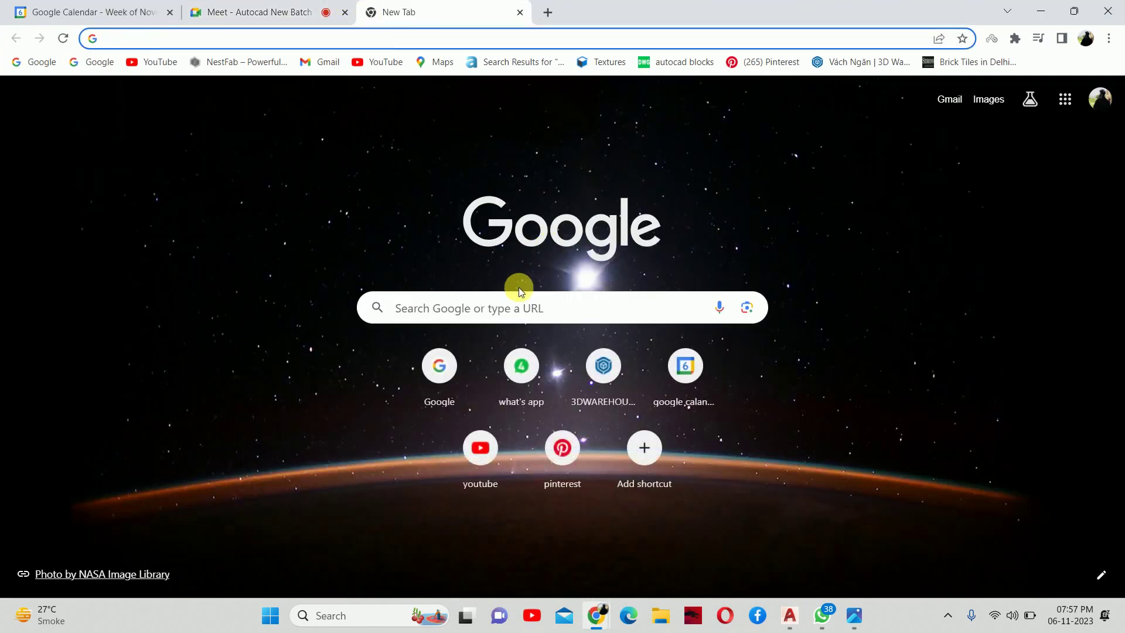
Search Google for 'tube' and switch to image results.
left_click(511, 305)
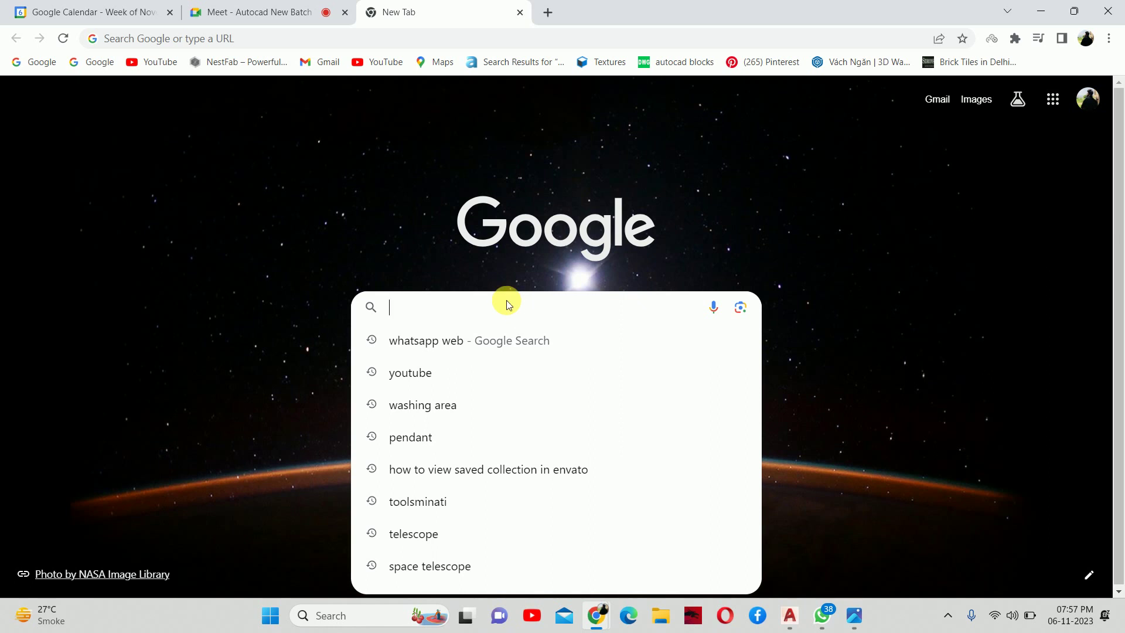
type("tube")
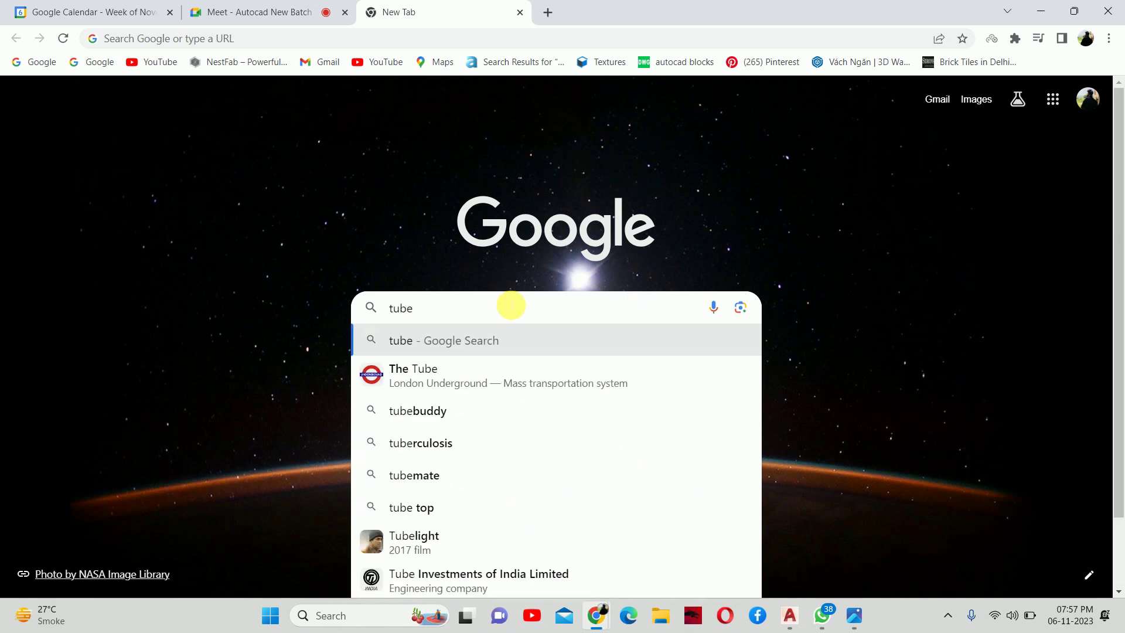
key("Return")
left_click(236, 159)
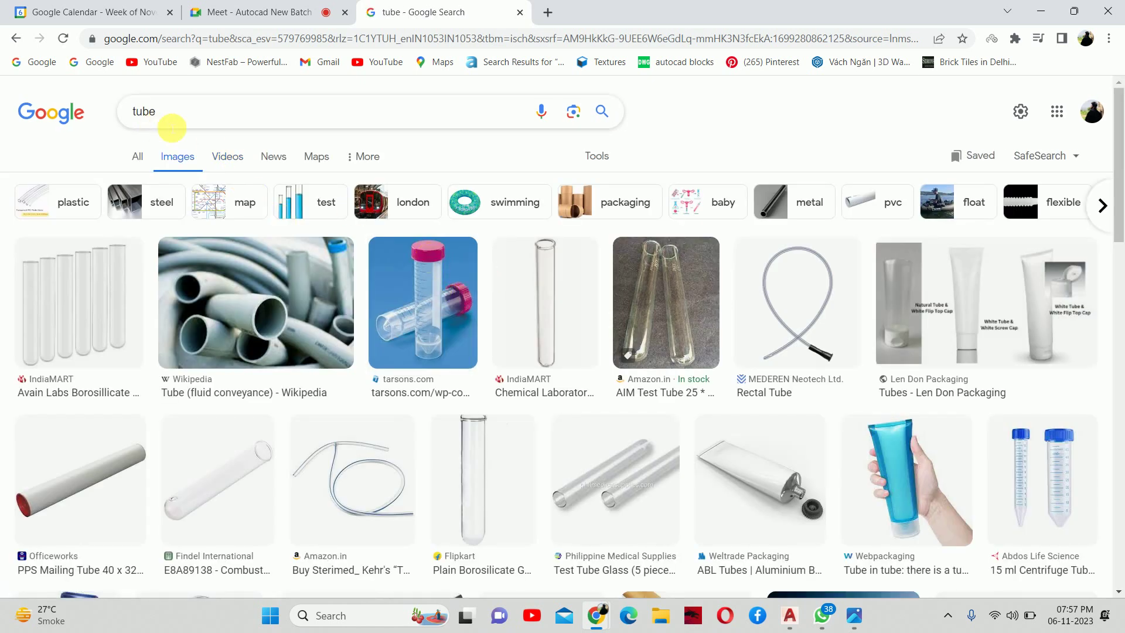
Refine the image search to 'tube pipe' and preview the Wermac pipe-versus-tube comparison.
left_click(223, 117)
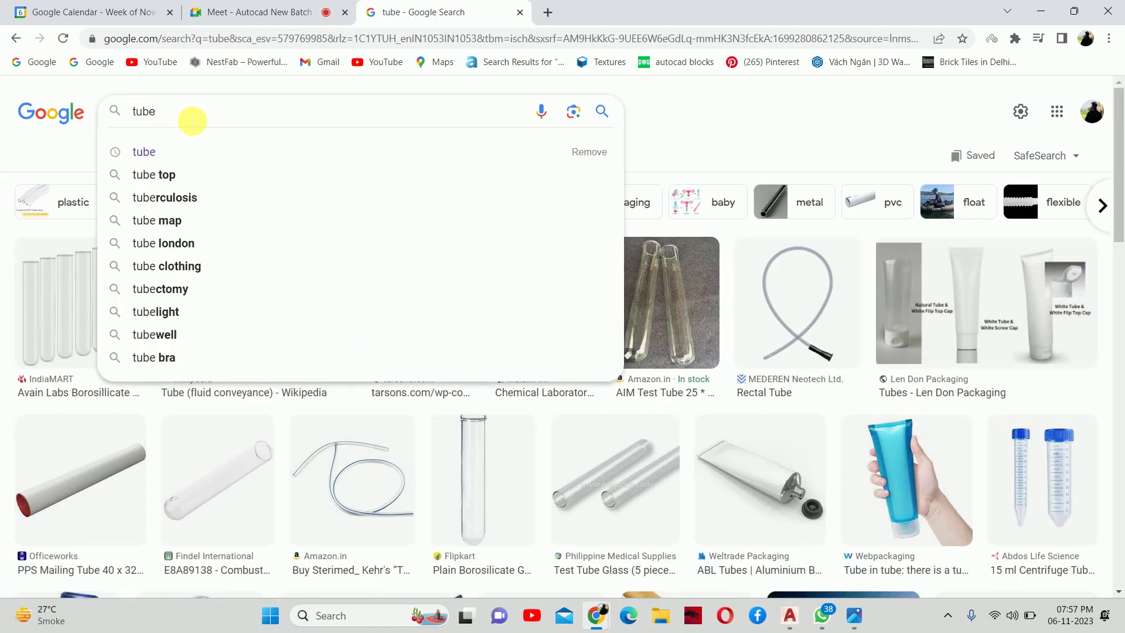
type(" pipe")
key("Return")
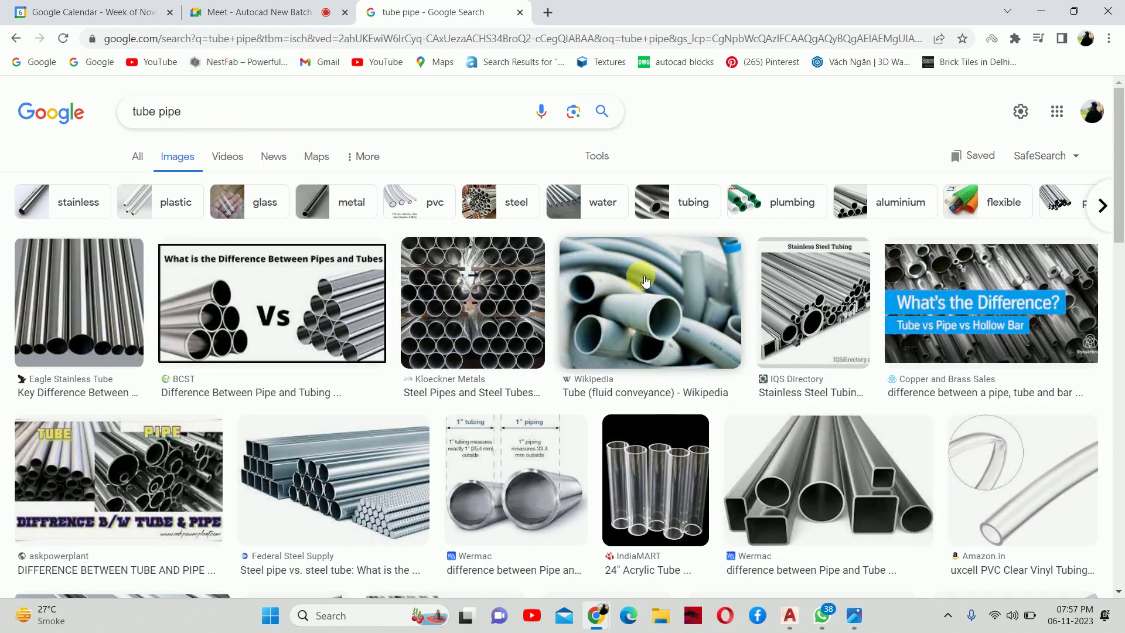
left_click(838, 494)
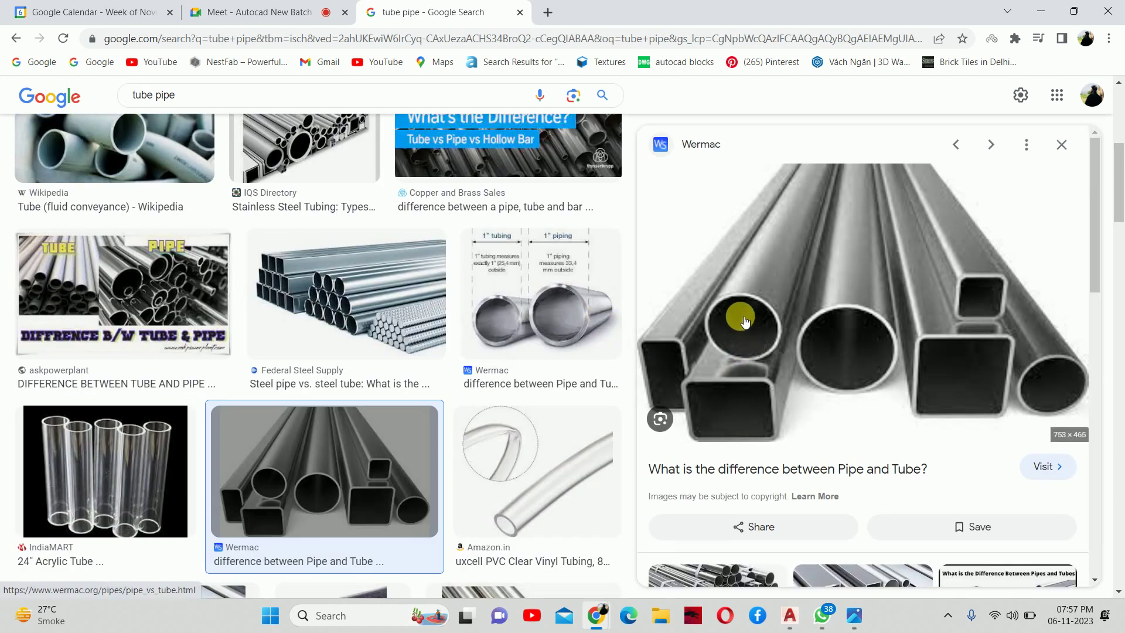
scroll(756, 316, "up", 4)
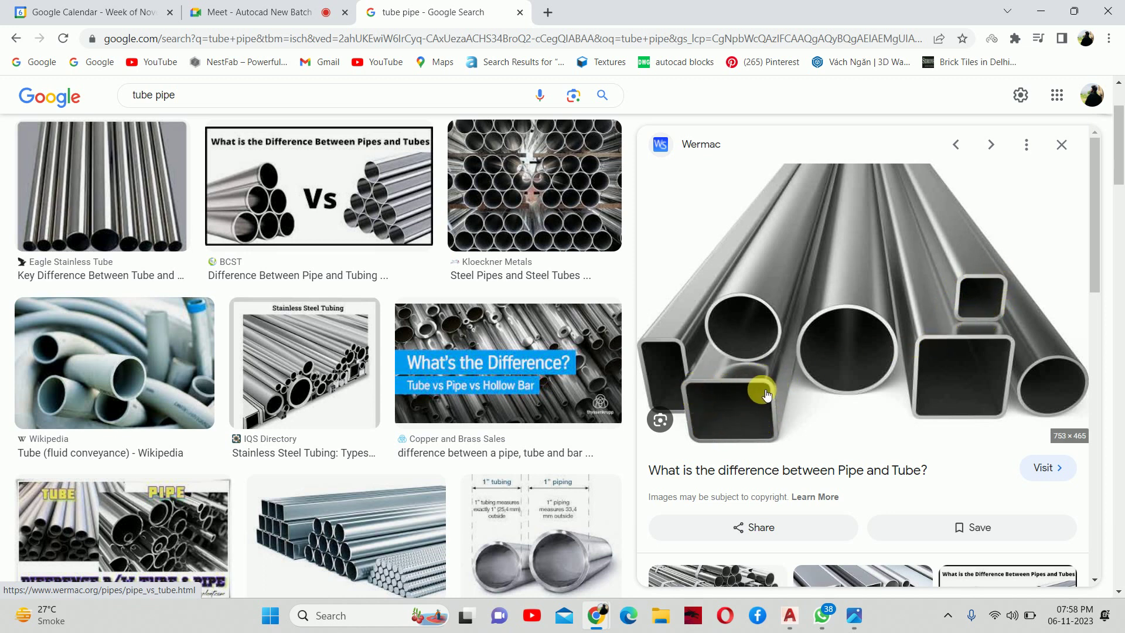
scroll(761, 357, "down", 2)
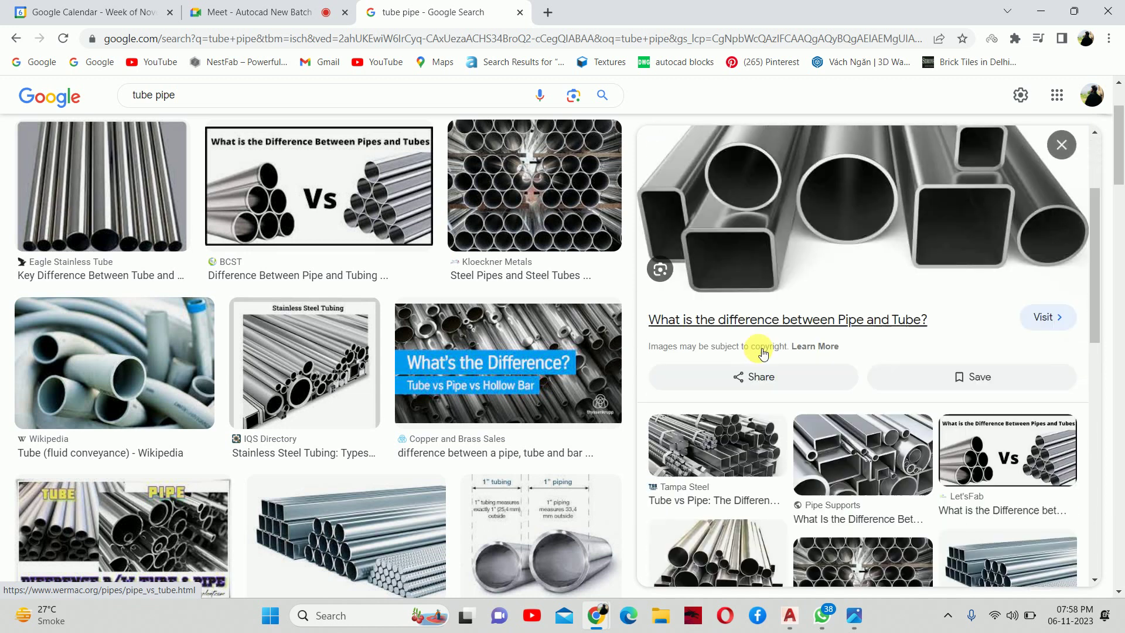
scroll(764, 346, "down", 1)
scroll(764, 340, "down", 2)
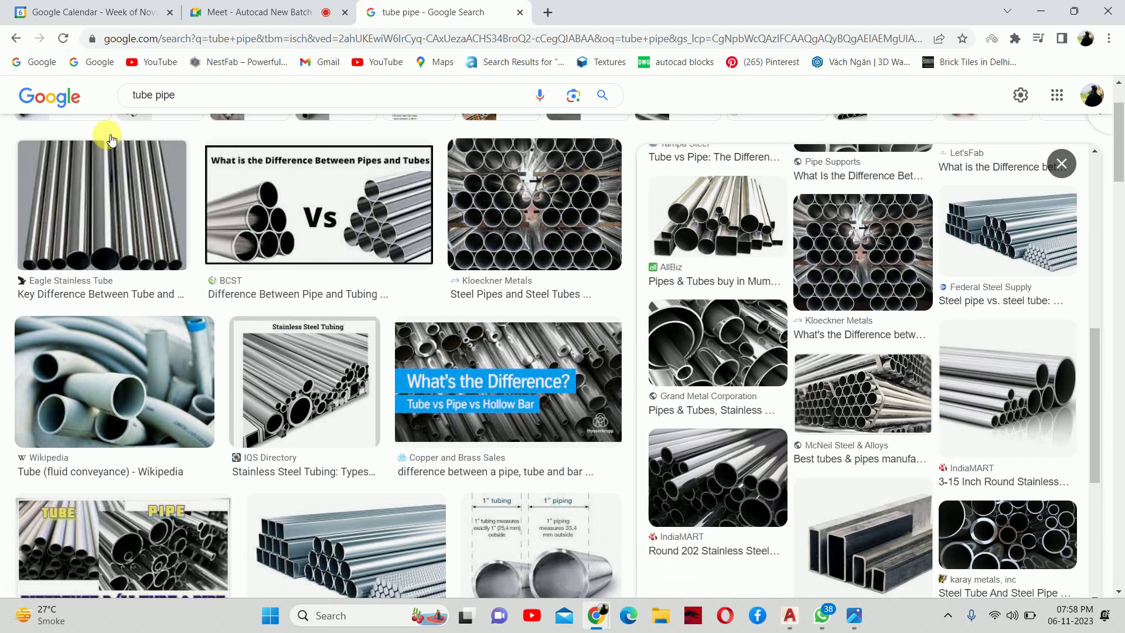
scroll(106, 130, "up", 3)
Search Google Images for 'sweep', then refine it to 'sweep command'.
left_click_drag(195, 111, 13, 103)
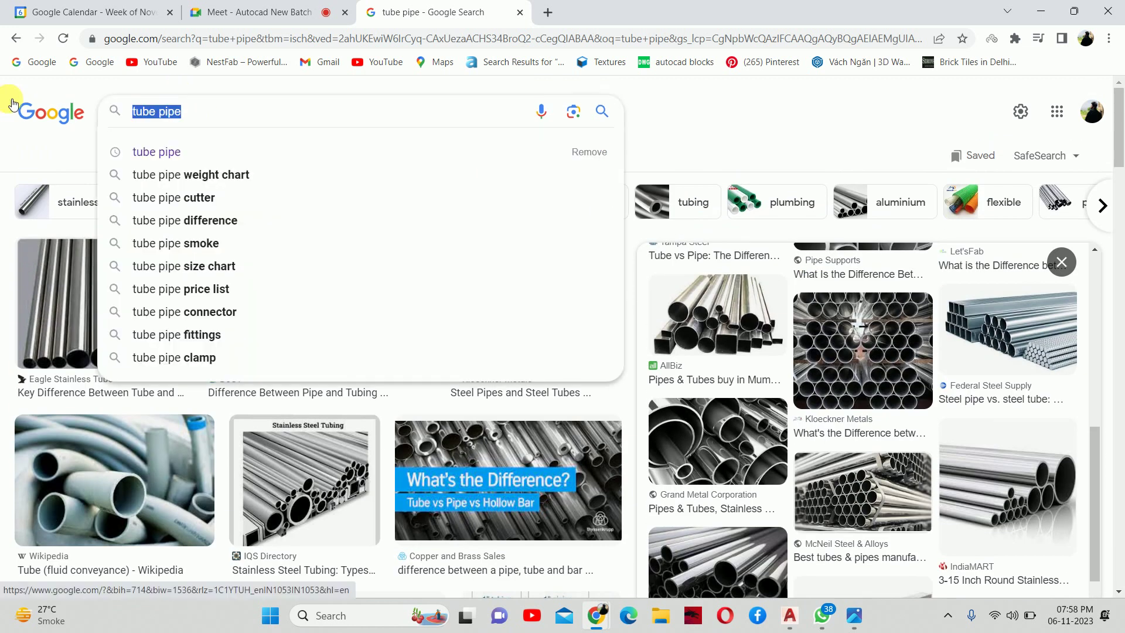
type("sweep")
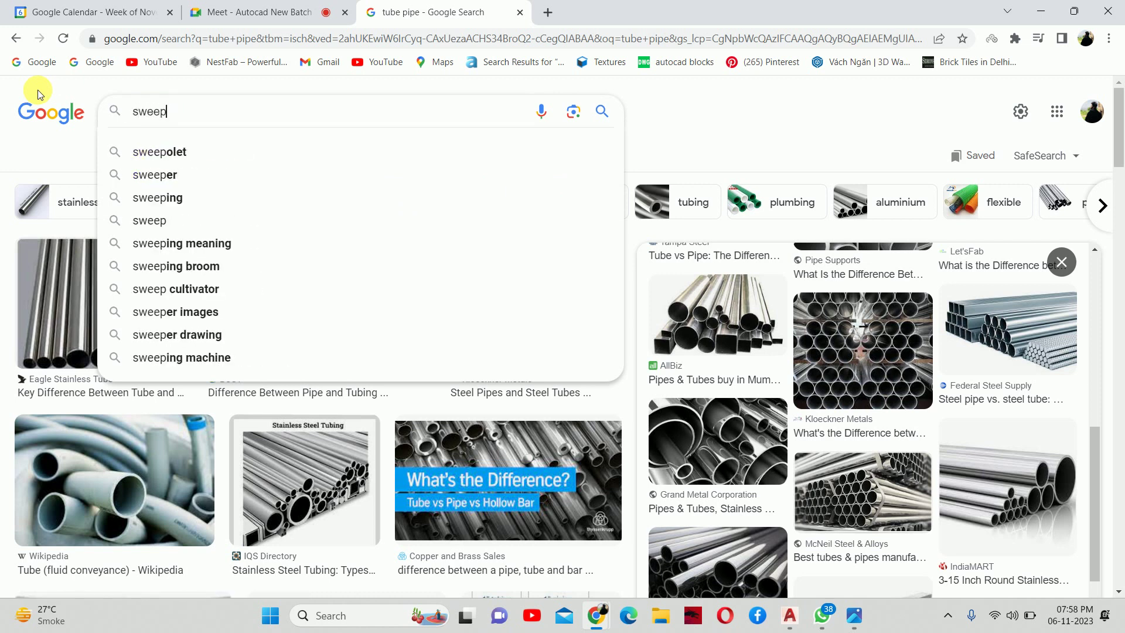
key("Return")
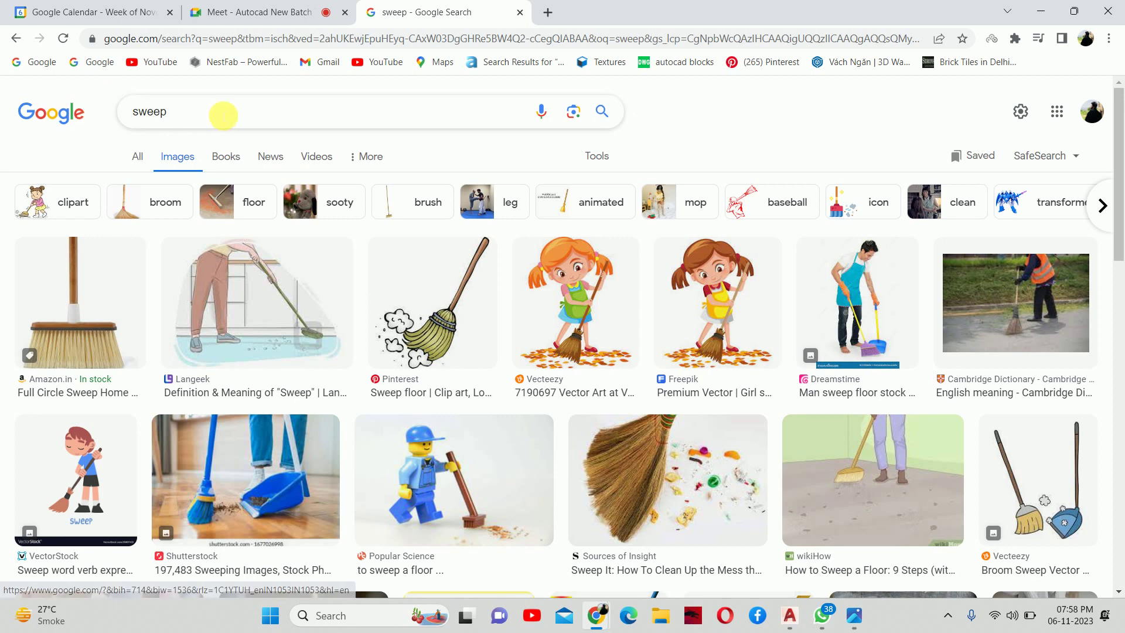
left_click(224, 111)
type("co")
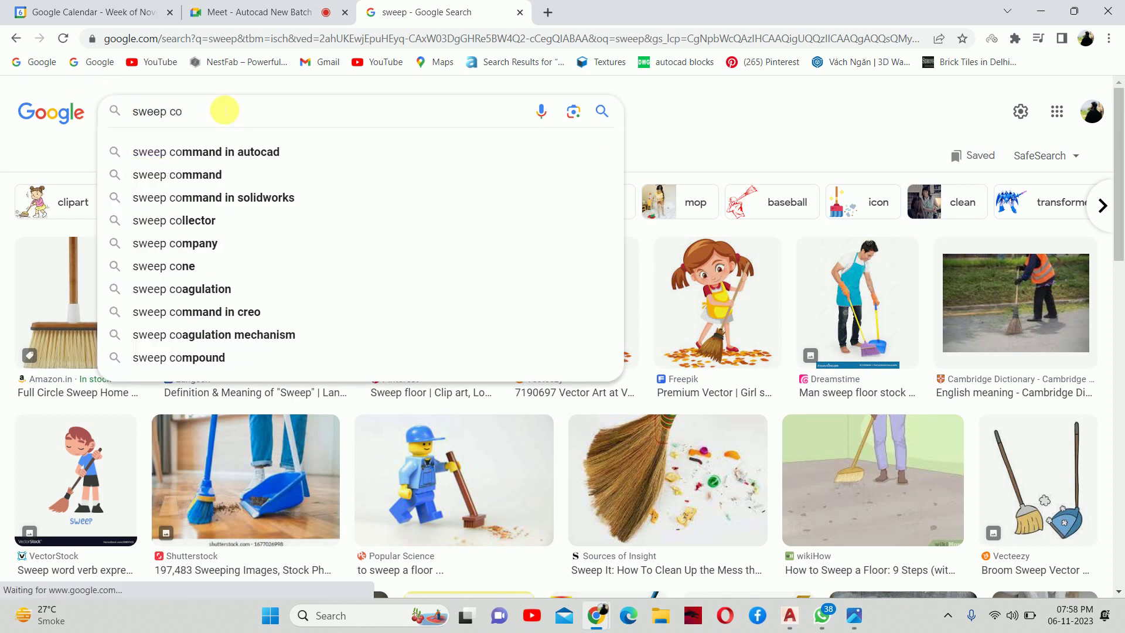
type("mmand")
key("Return")
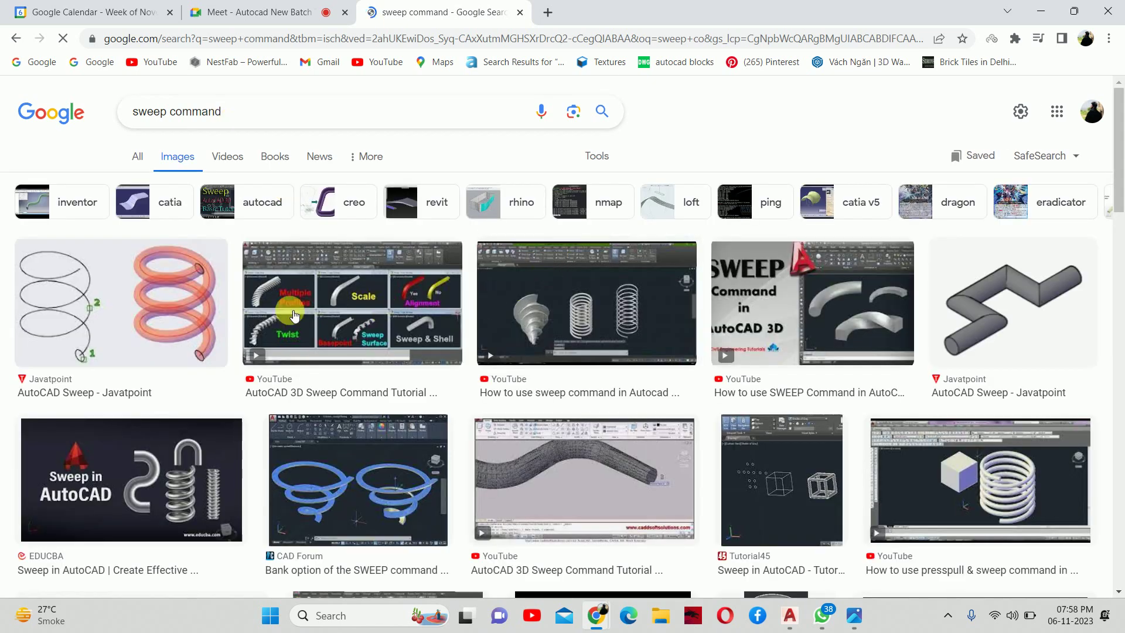
Preview EDUCBA's 'Sweep in AutoCAD' image and select the query for a new search.
left_click(147, 477)
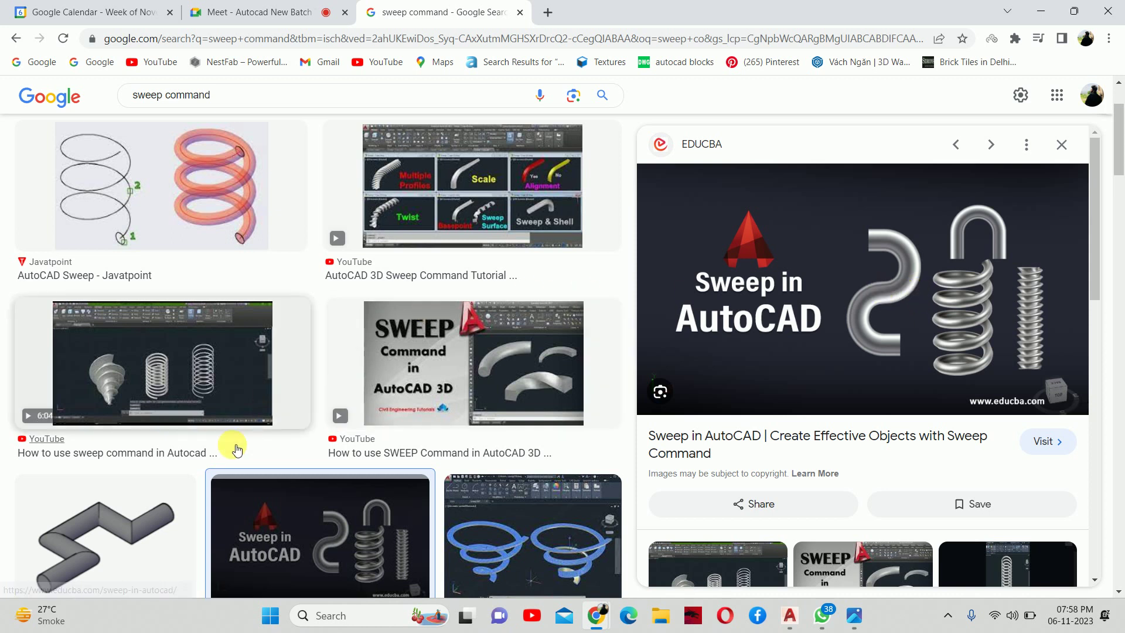
scroll(622, 404, "down", 4)
scroll(221, 181, "up", 4)
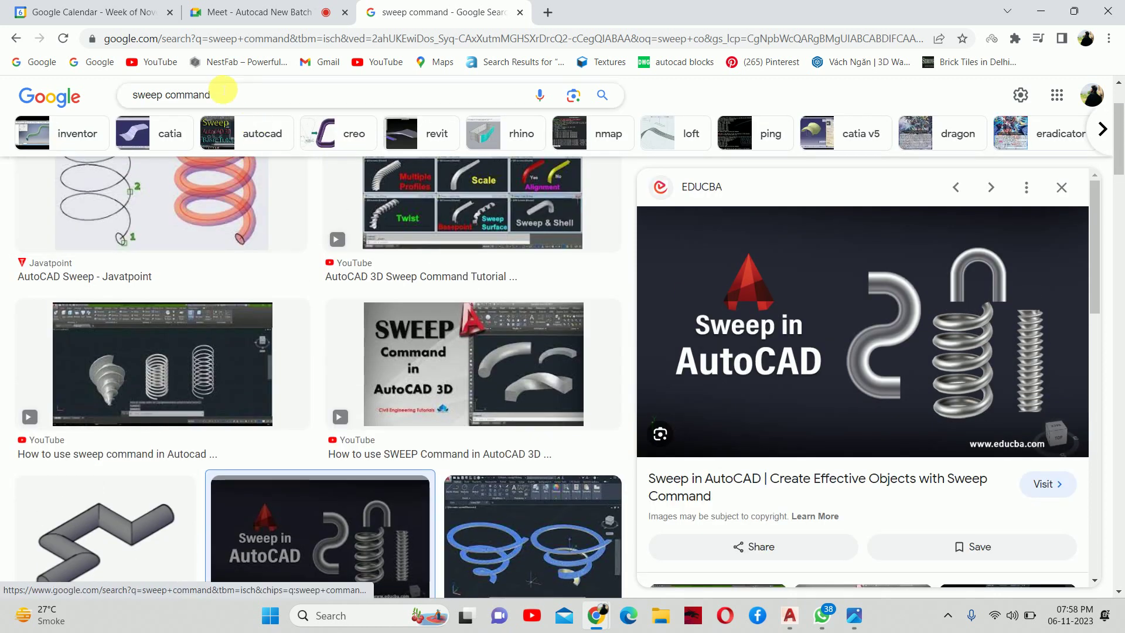
left_click(132, 94)
Search Google Images for 'duct shape' and preview the A/C duct shape image.
type("du")
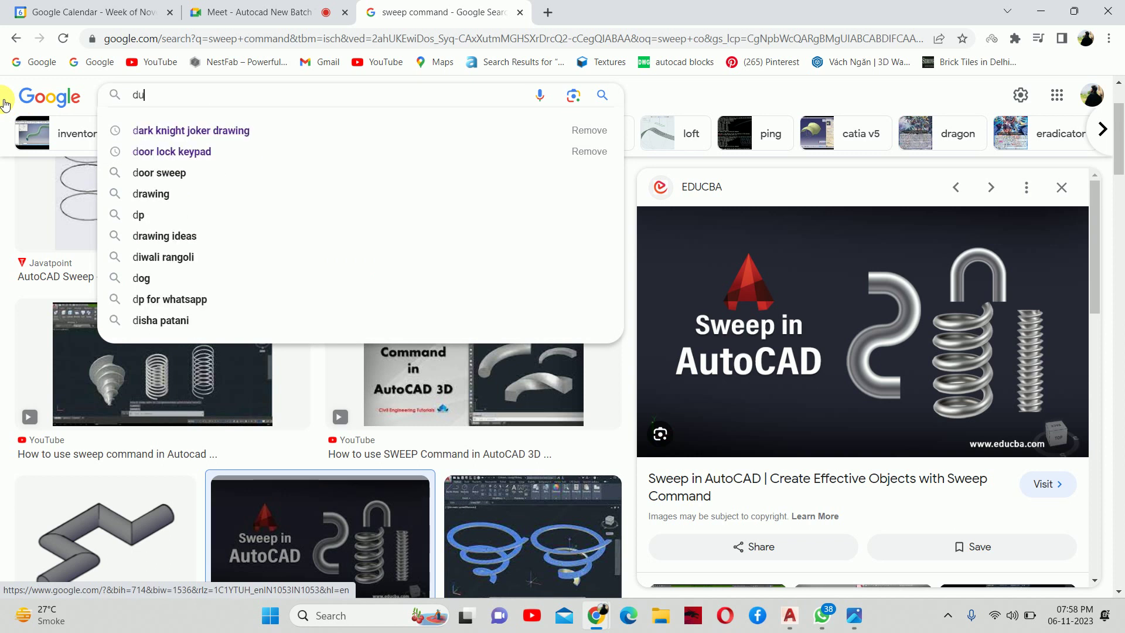
type("ct shape")
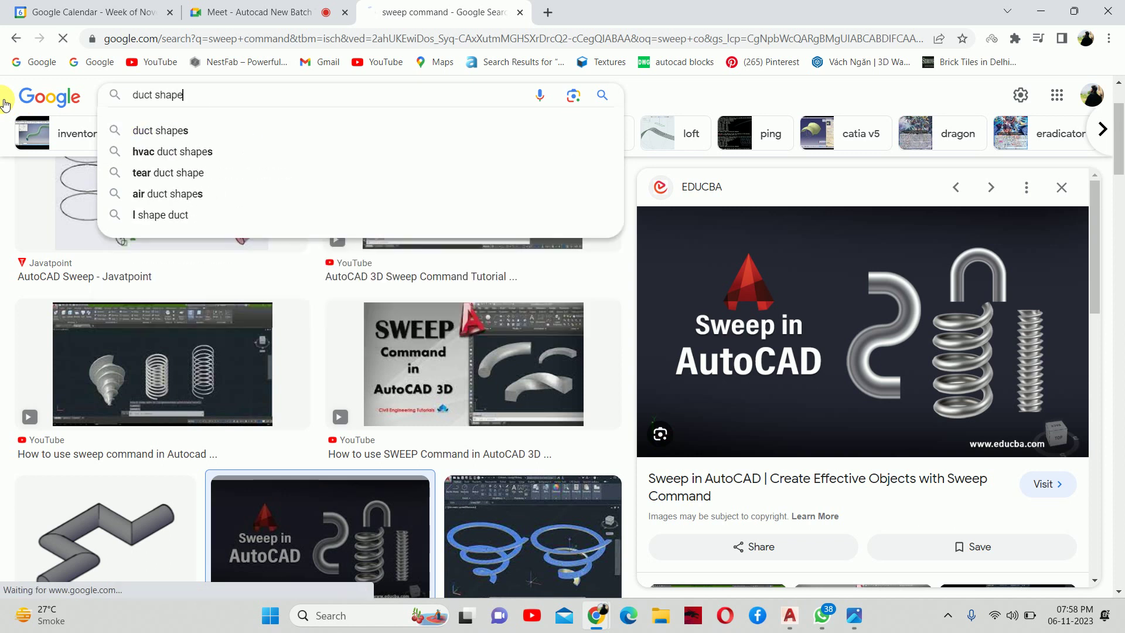
key("Return")
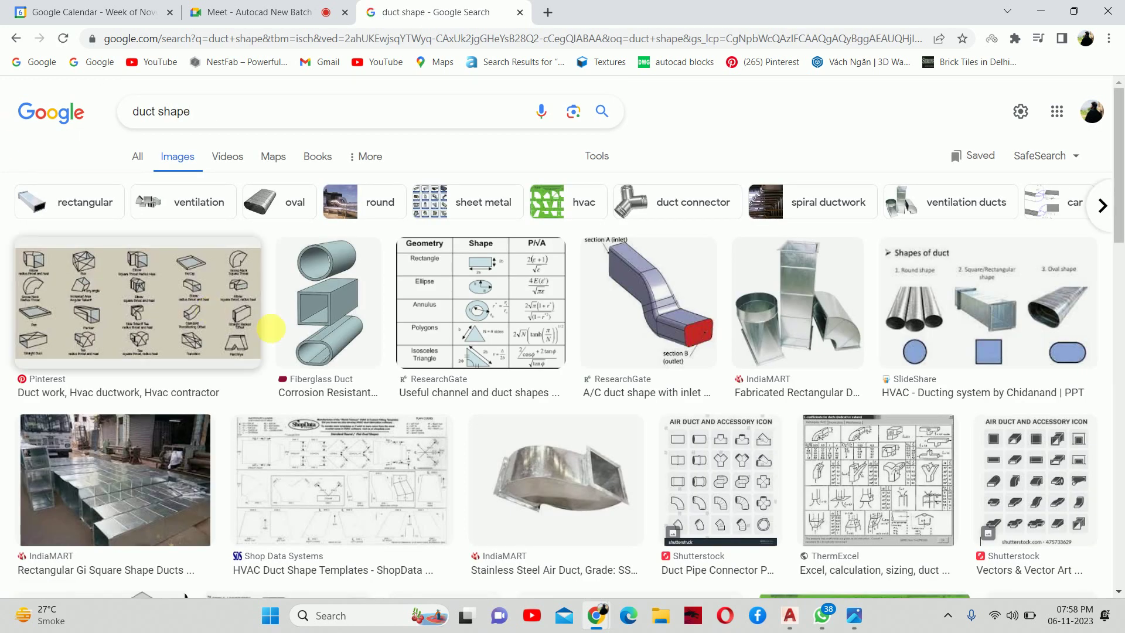
left_click(679, 296)
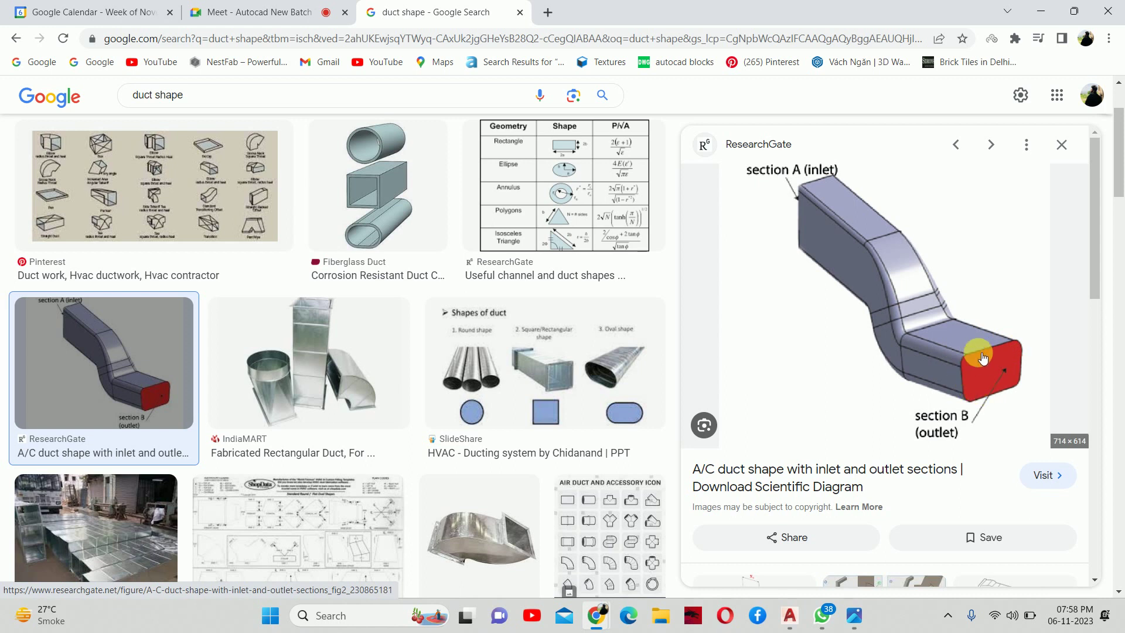
scroll(990, 363, "down", 5)
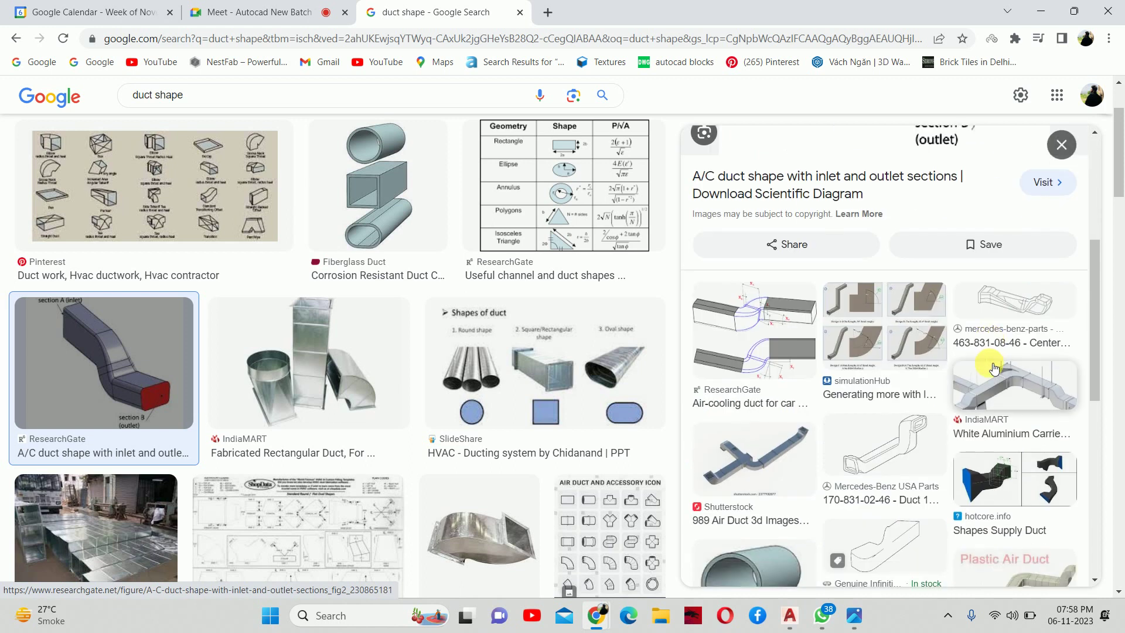
Preview the 'Shapes of duct' image, then close the browser.
left_click(604, 375)
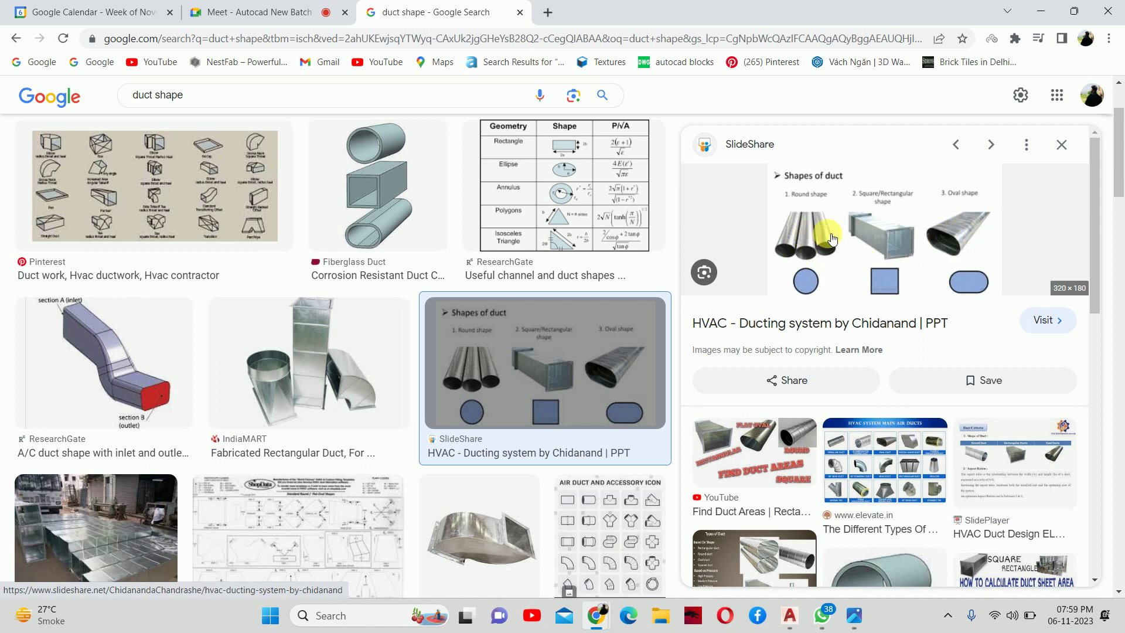
scroll(890, 287, "down", 4)
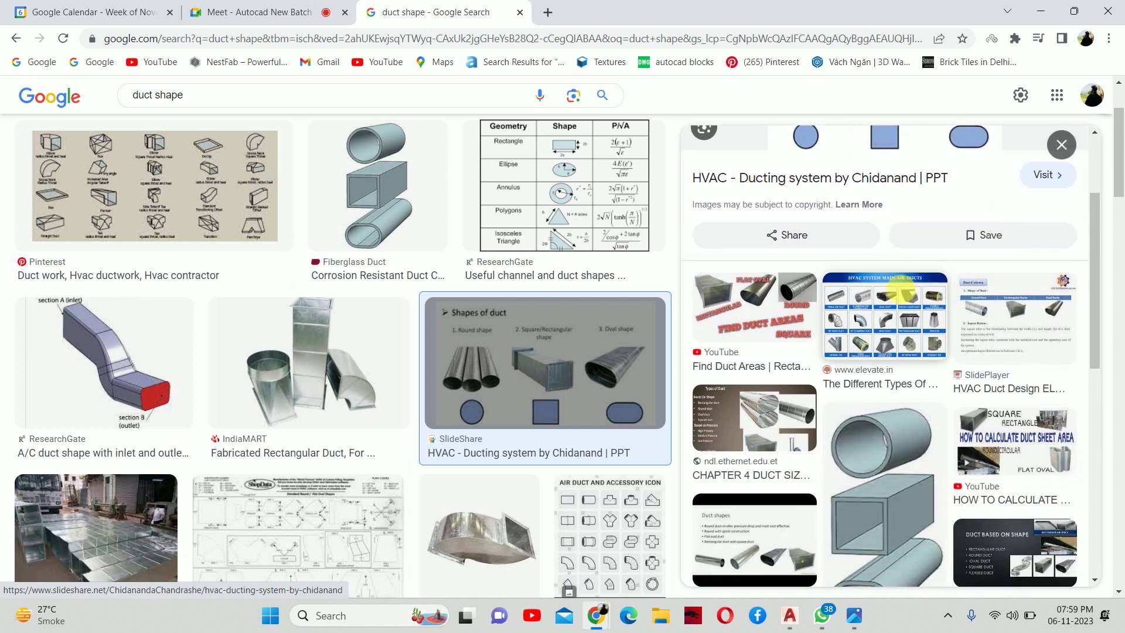
scroll(879, 288, "down", 1)
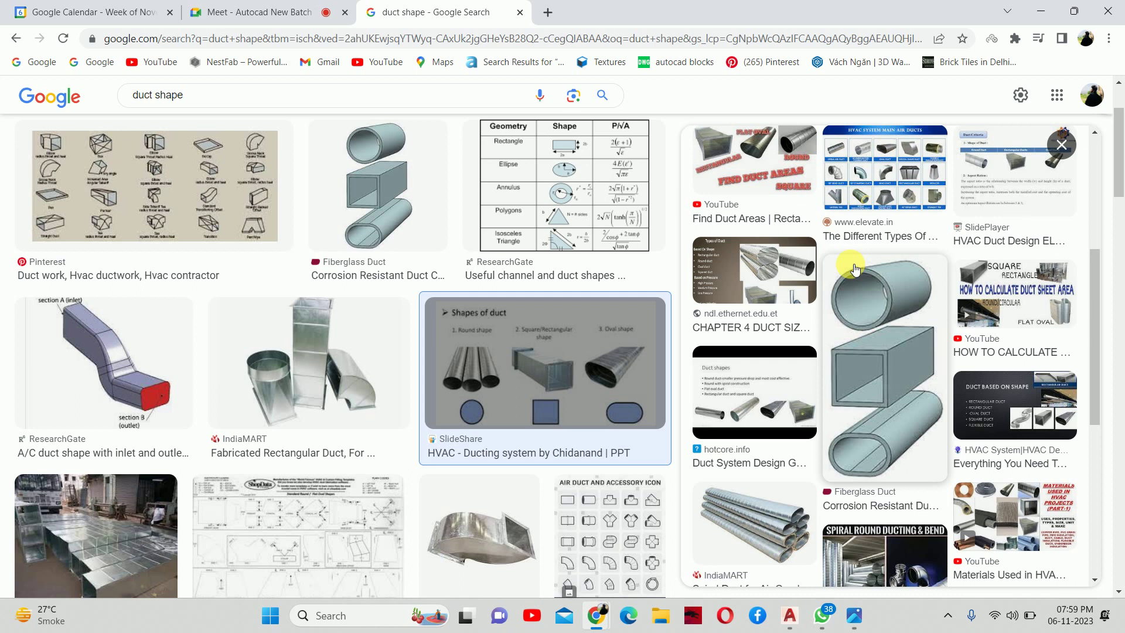
scroll(855, 269, "down", 7)
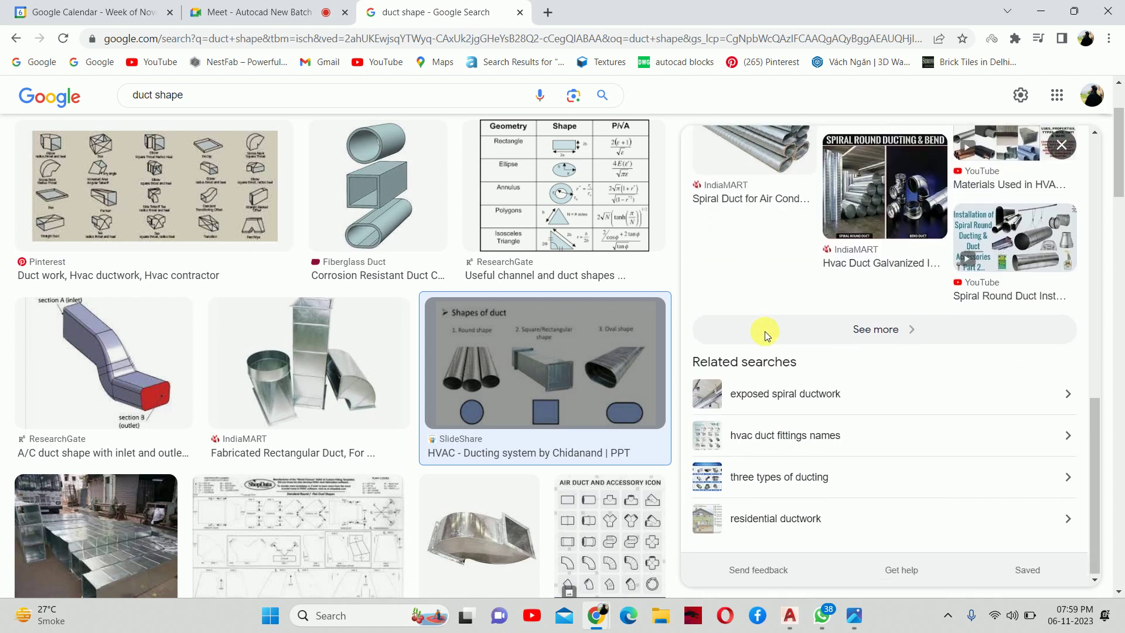
left_click(1105, 12)
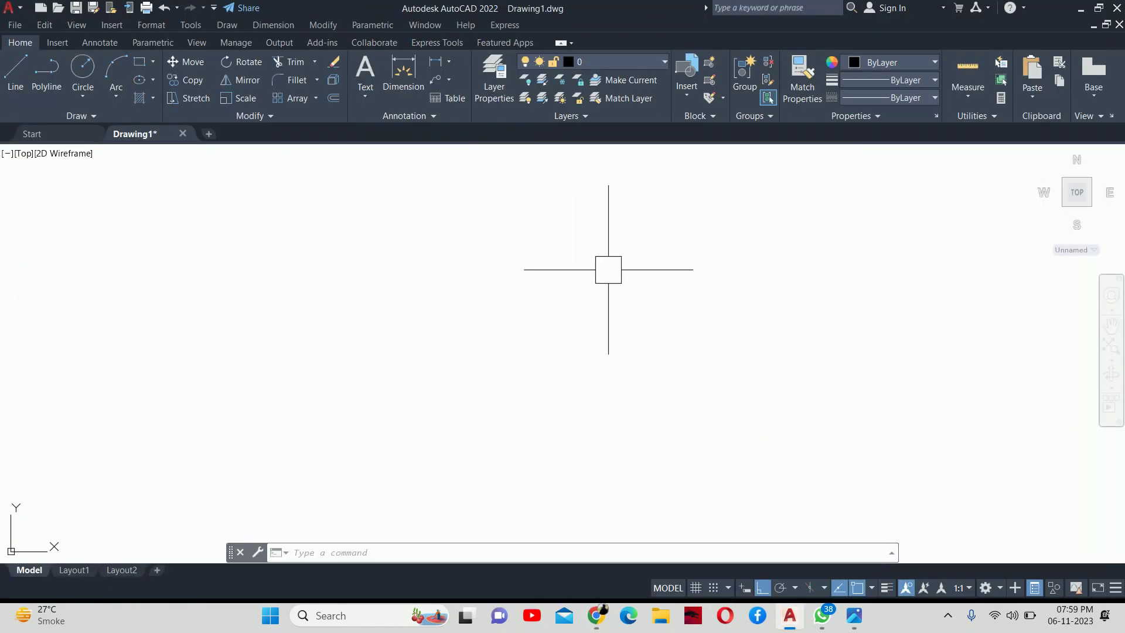
scroll(557, 280, "up", 2)
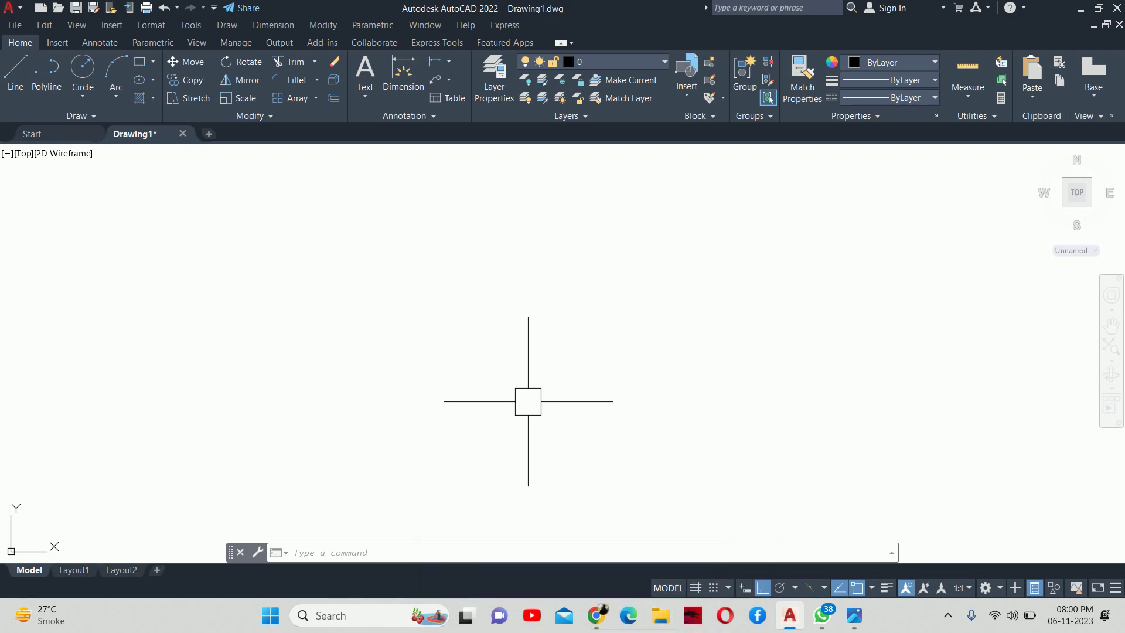
key("Escape")
Draw a circle of radius 150 in the empty drawing.
type("c")
key("Return")
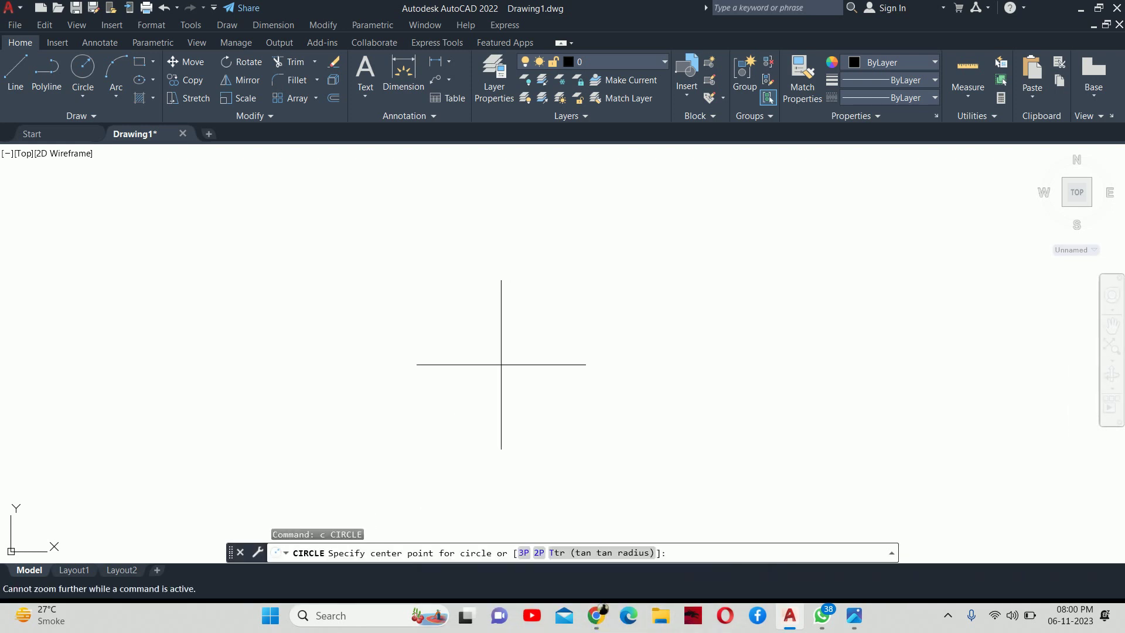
left_click(502, 359)
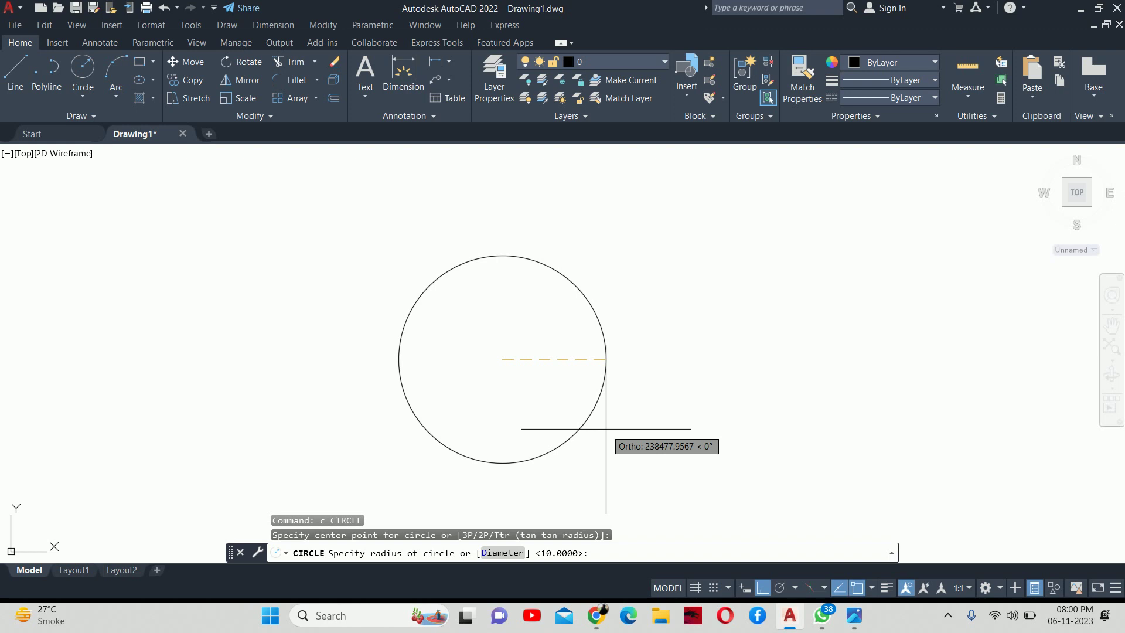
type("150")
key("Return")
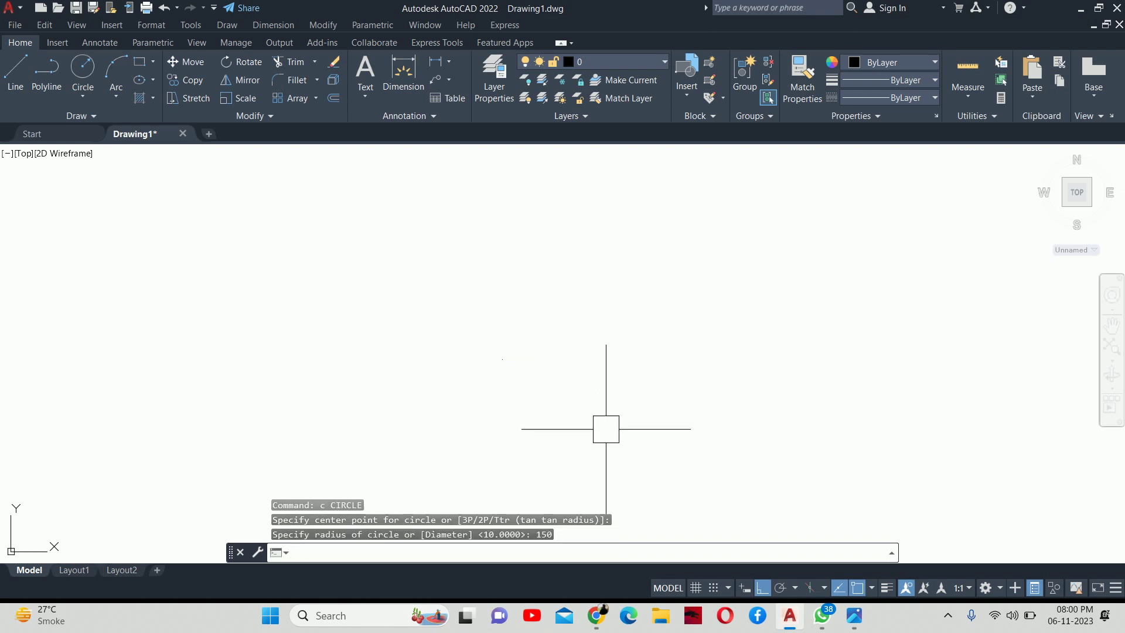
Zoom All to fit the drawing, then zoom in on the circle.
type("Z")
key("Return")
type("a")
key("Return")
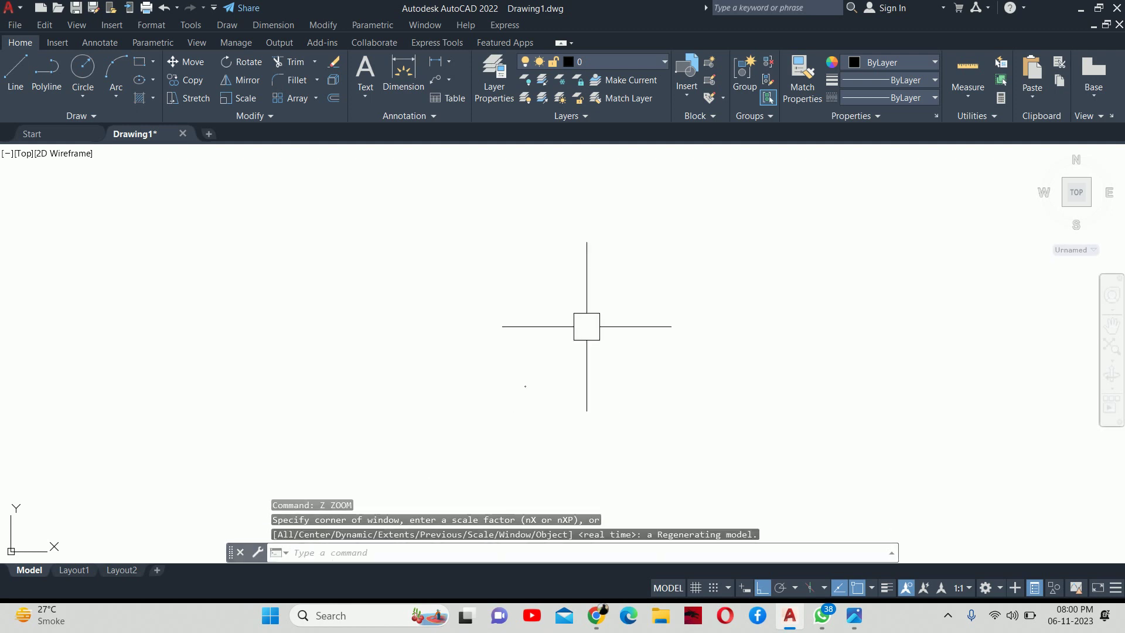
scroll(586, 326, "down", 3)
scroll(600, 336, "down", 3)
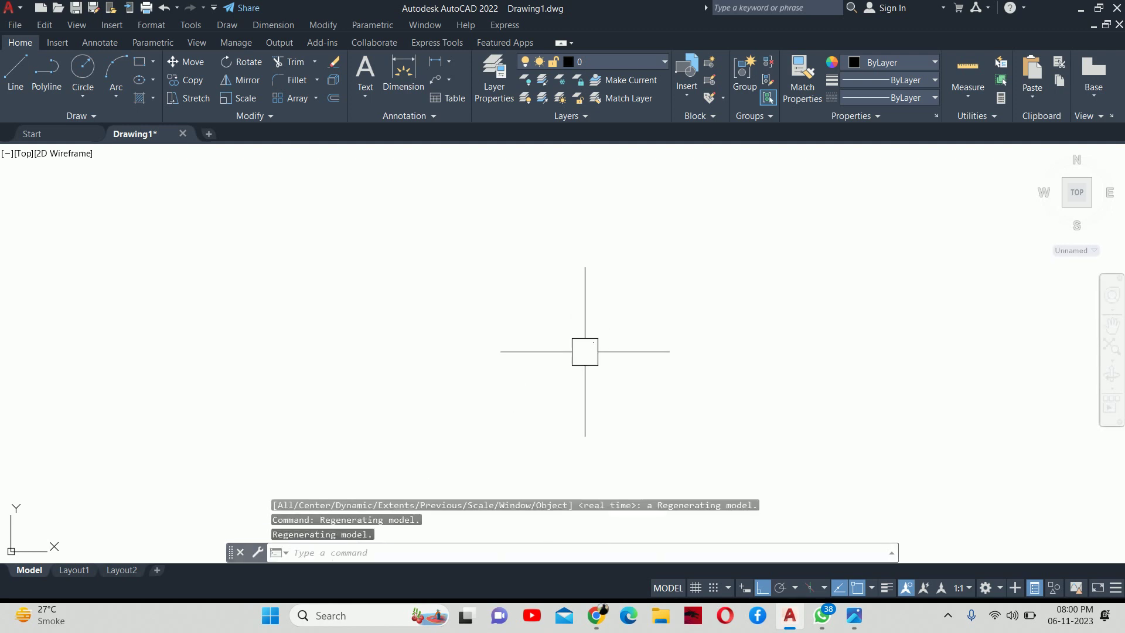
Select every object in the drawing, then clear the selection.
key("ctrl+a")
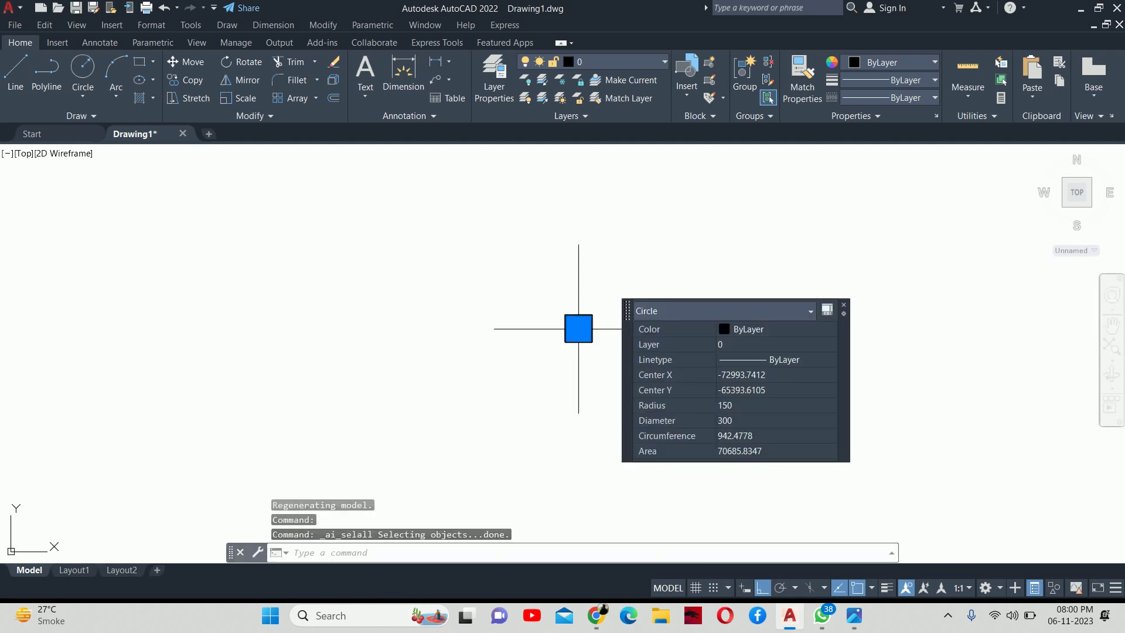
scroll(553, 294, "up", 5)
scroll(552, 328, "up", 5)
key("Escape")
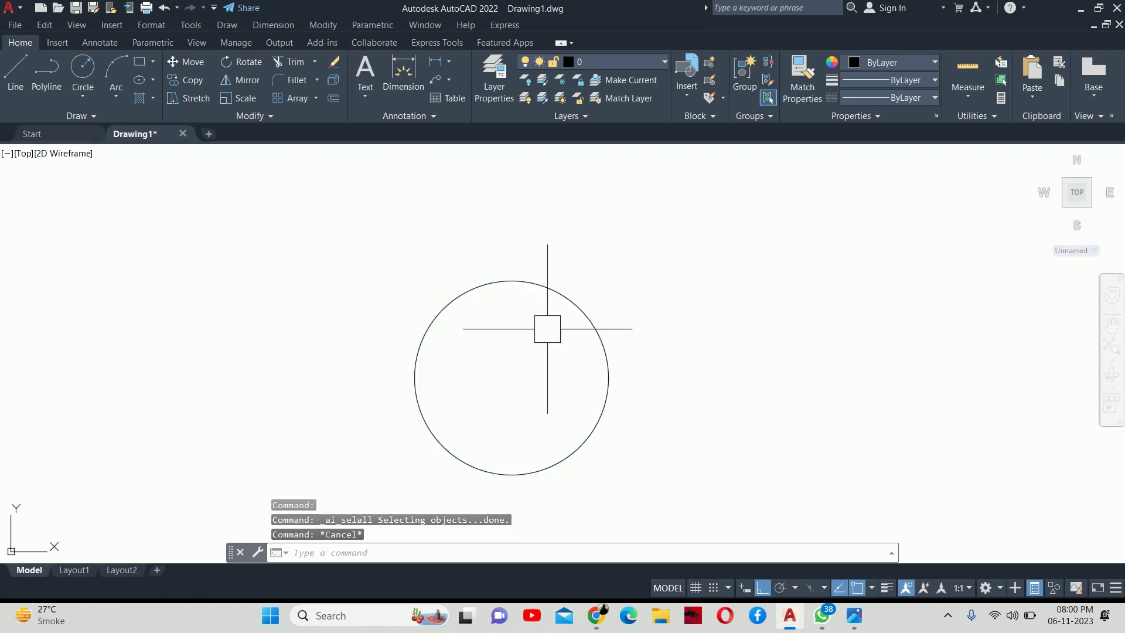
key("Escape")
scroll(547, 329, "up", 3)
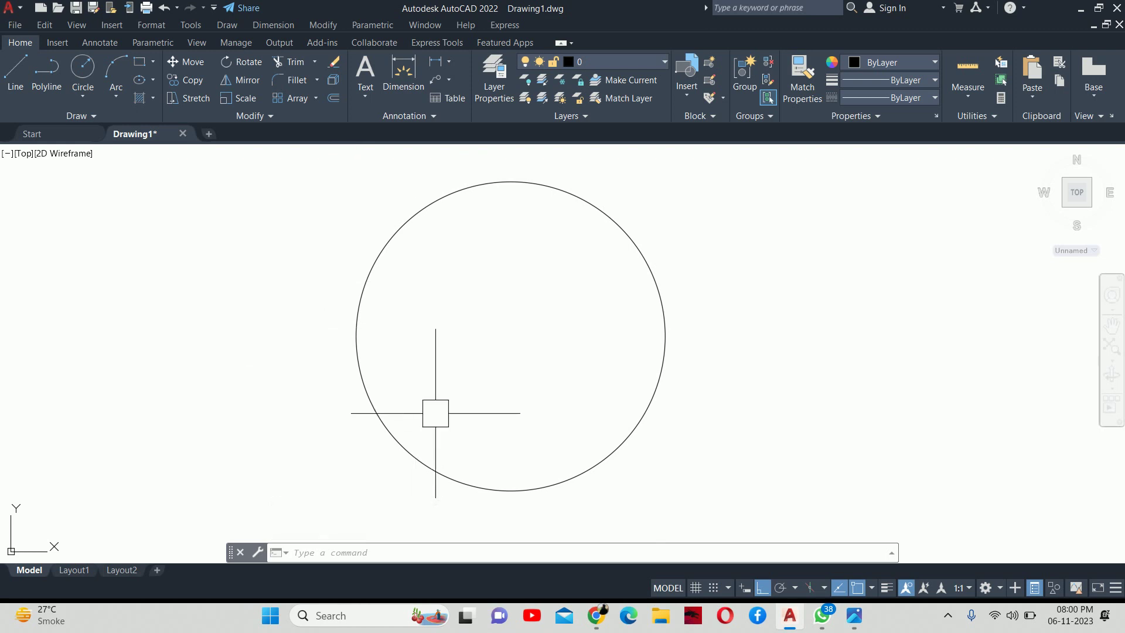
type("c")
key("Return")
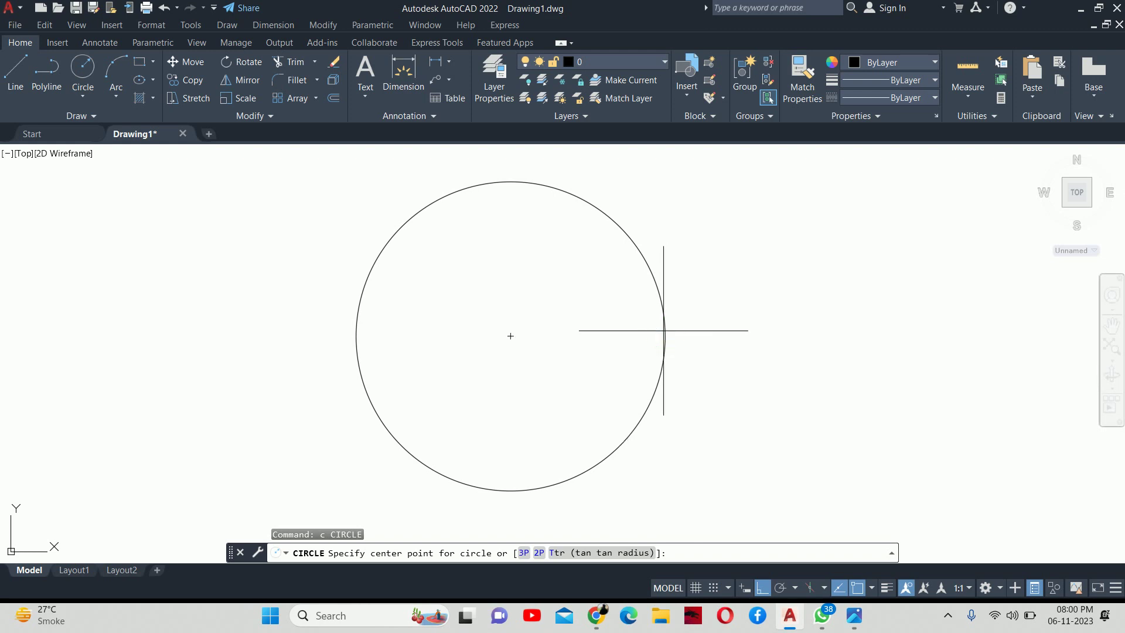
Add a radius-20 circle centred on the large circle's right edge.
left_click(665, 336)
scroll(665, 335, "up", 5)
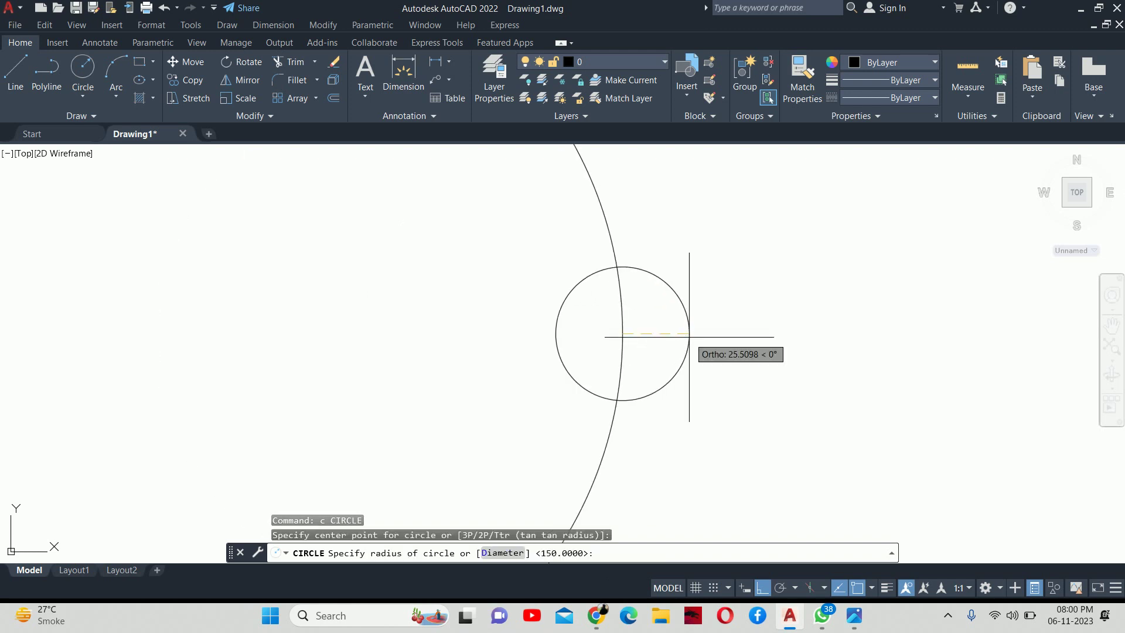
scroll(688, 336, "down", 2)
type("20")
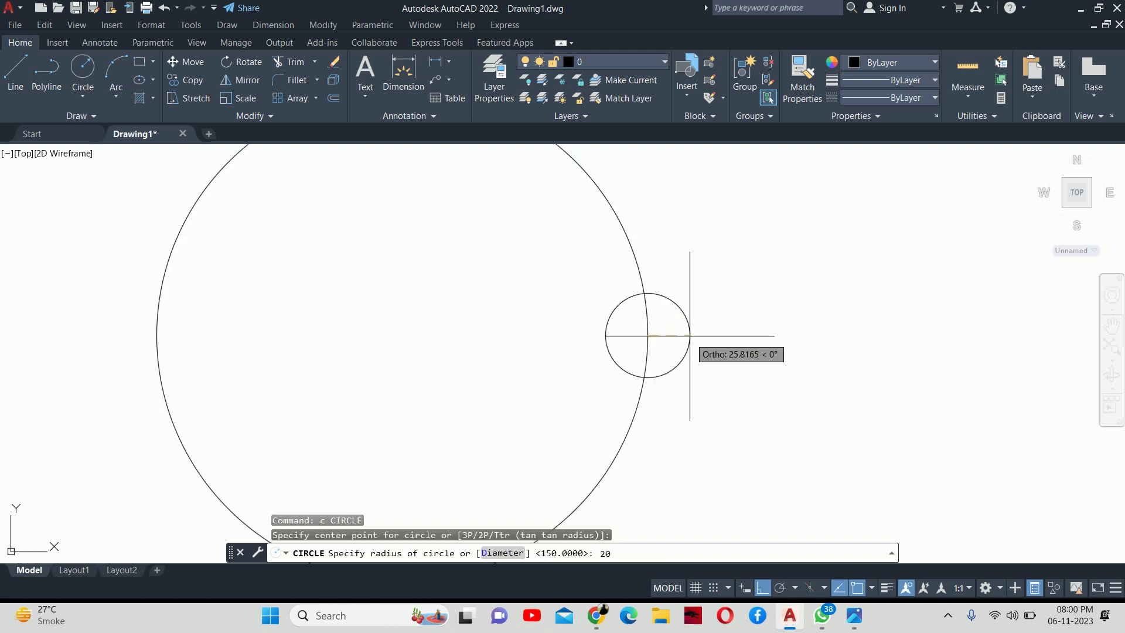
key("Return")
key("Escape")
key("Escape")
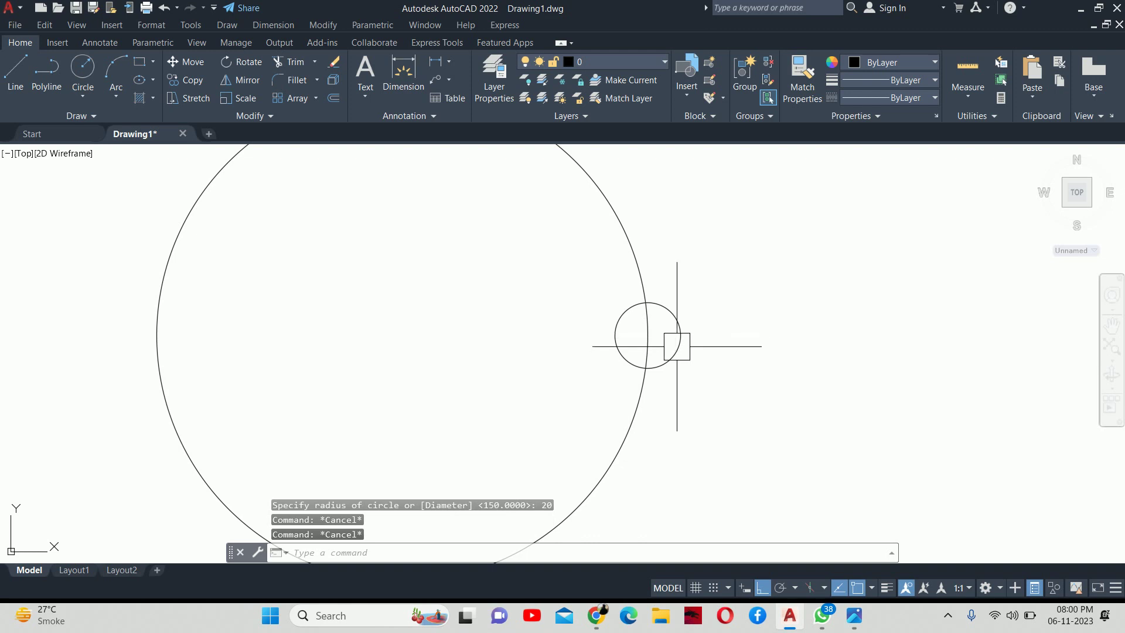
Orbit the view to see both circles in 3D.
scroll(670, 342, "down", 4)
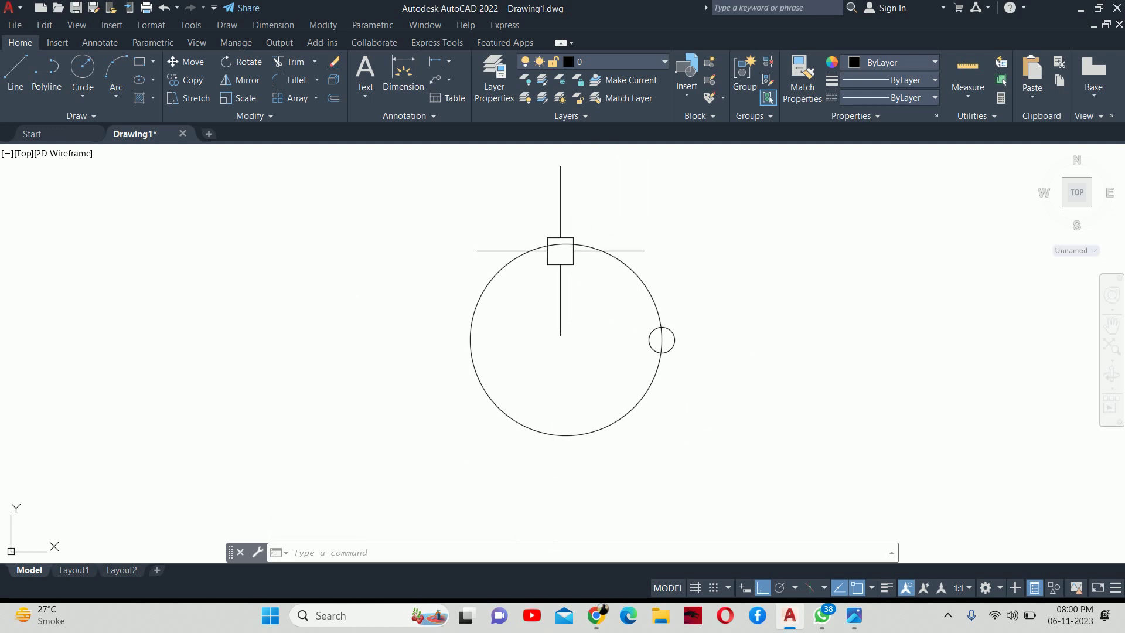
middle_click_drag(598, 359, 570, 260, "shift")
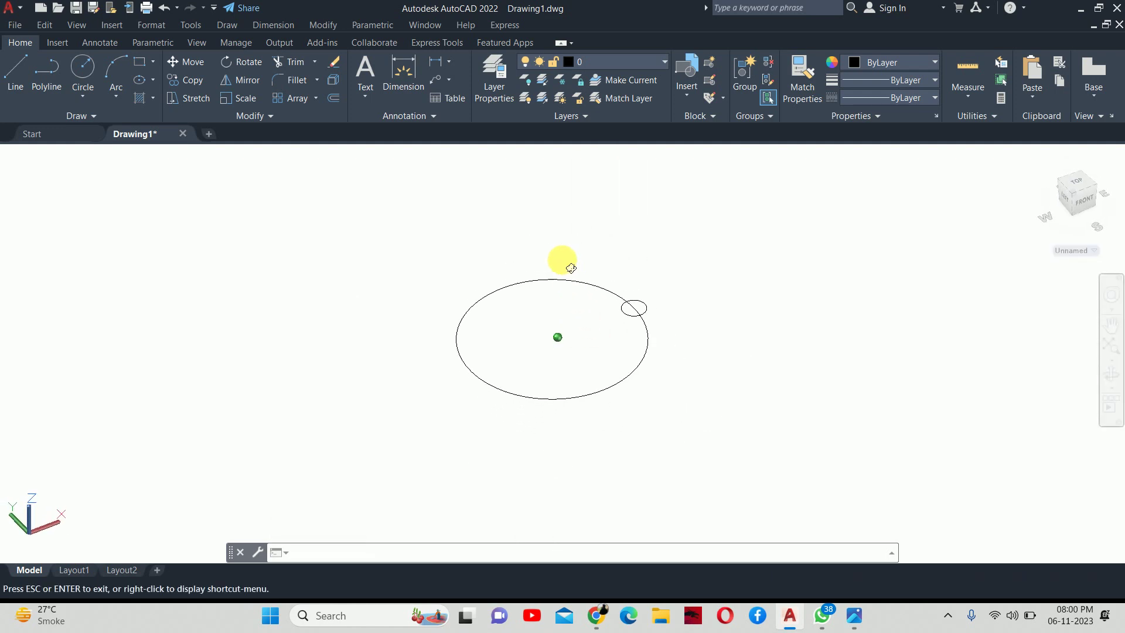
scroll(633, 302, "up", 4)
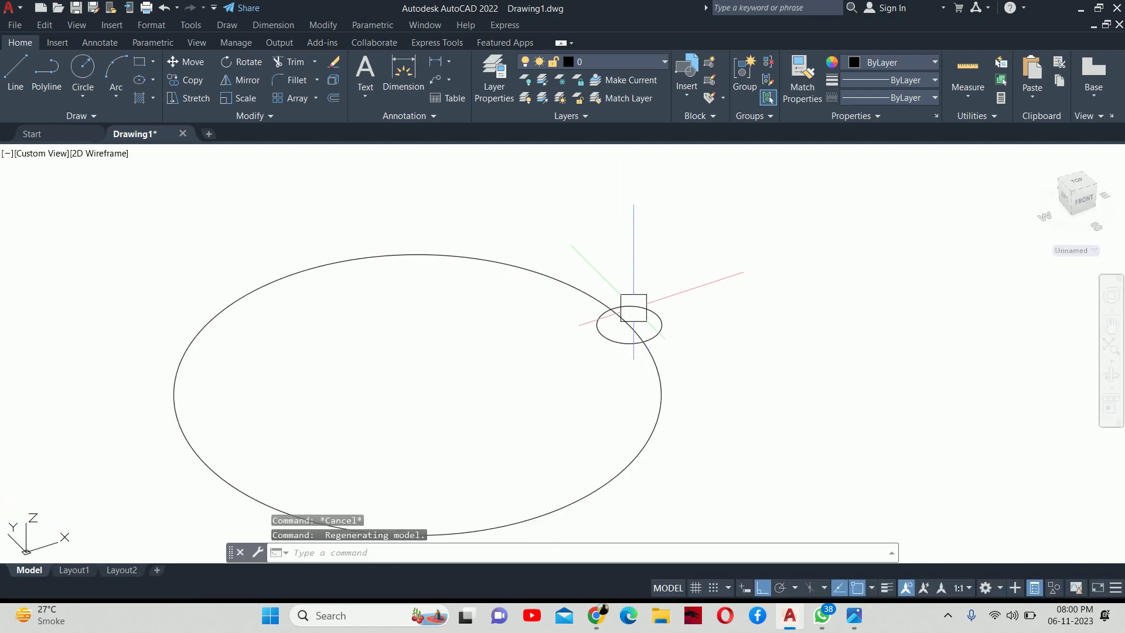
Sweep the radius-20 circle along the radius-150 circle into a torus and orbit to inspect it.
type("SWEEp")
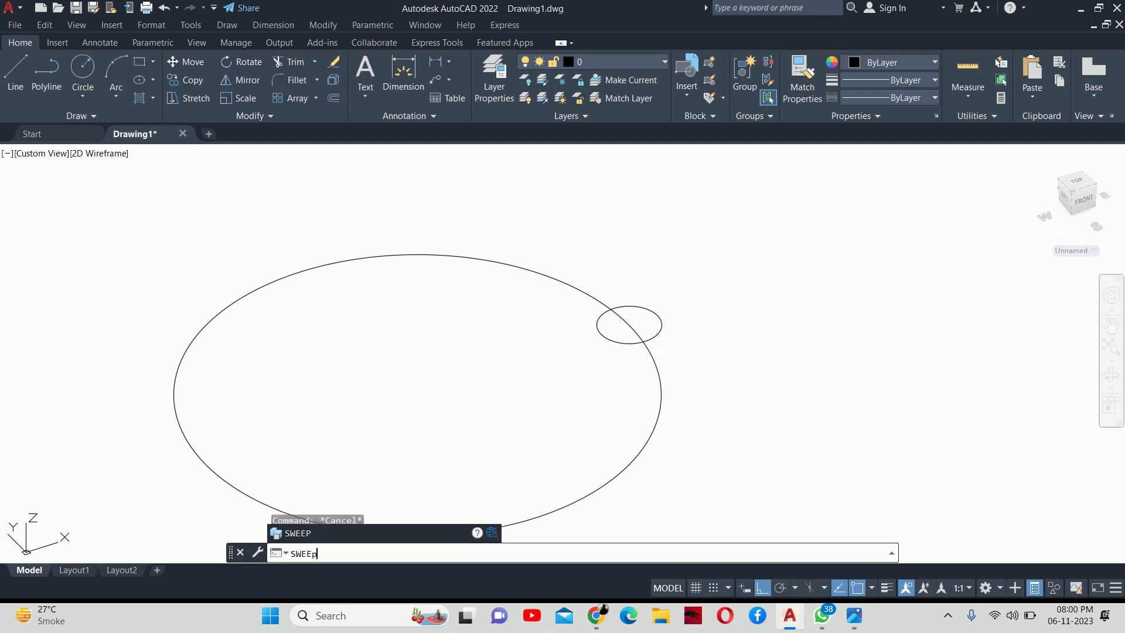
key("Return")
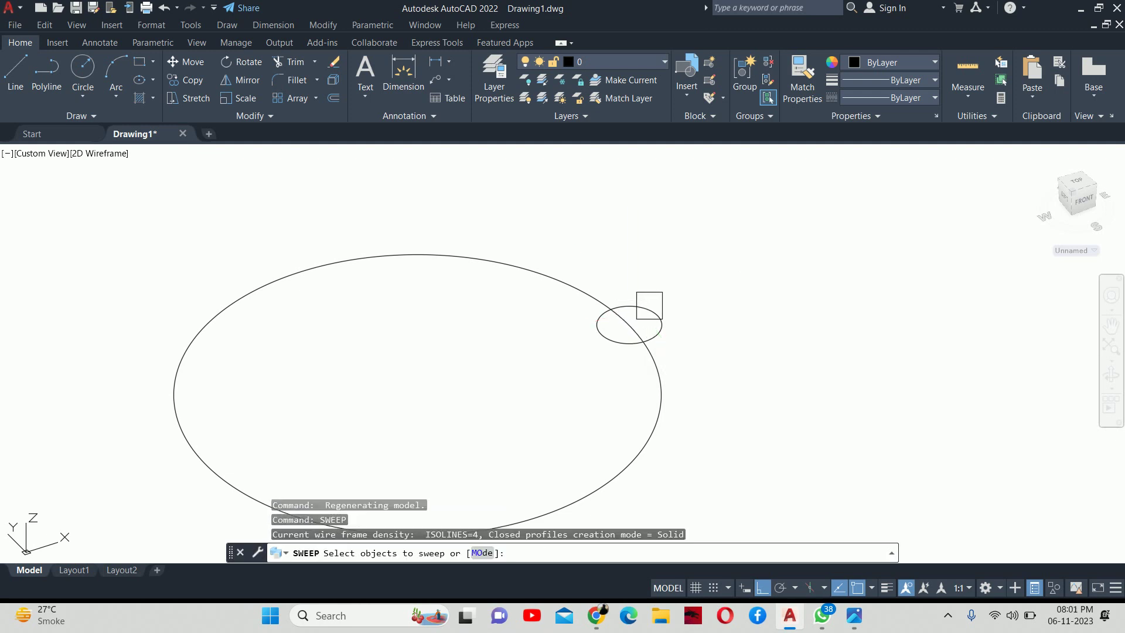
left_click(640, 320)
key("Return")
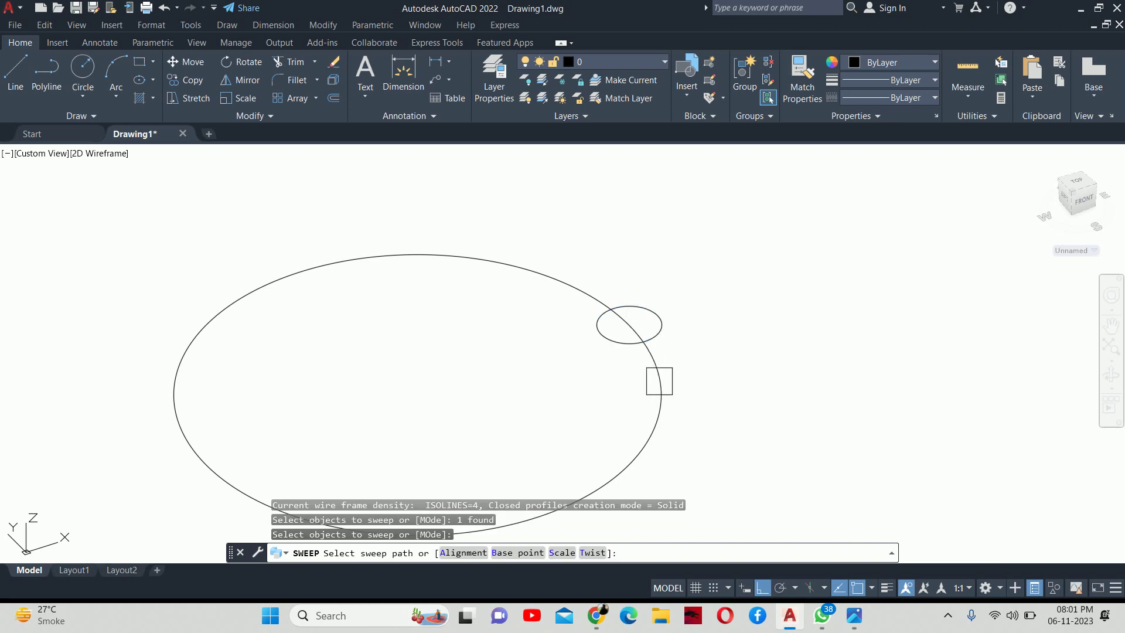
left_click(659, 381)
mouse_move(648, 382)
middle_mouse_down("shift")
mouse_move(477, 352)
mouse_move(432, 331)
mouse_move(602, 341)
middle_mouse_up("shift")
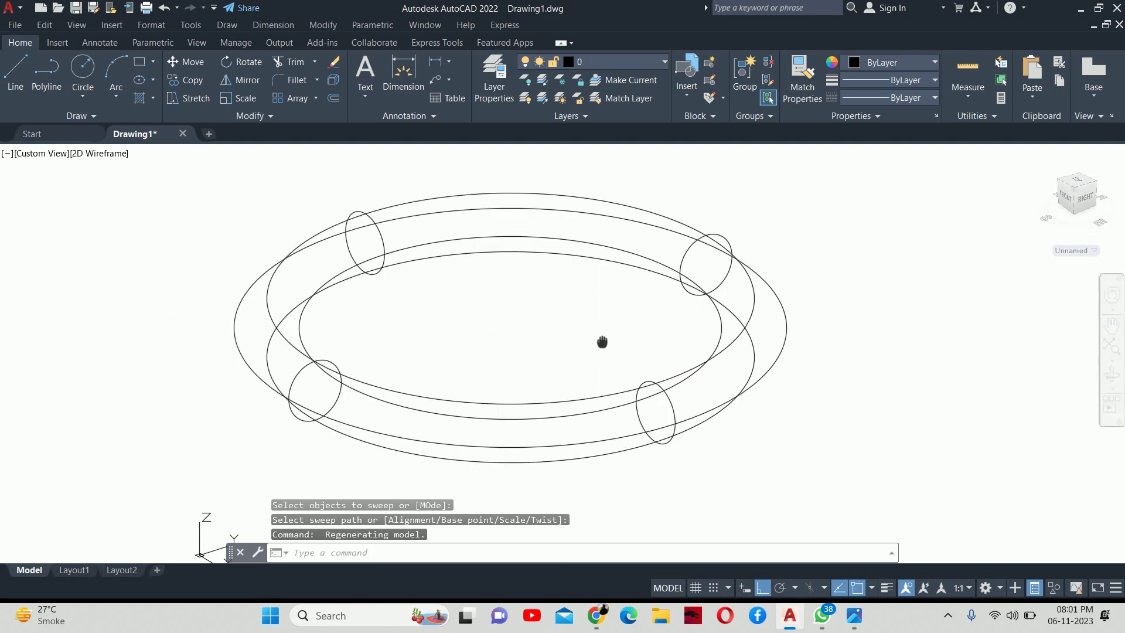
key("Escape")
key("Escape")
Set the viewport to Conceptual visual style and orbit the shaded torus.
left_click(100, 152)
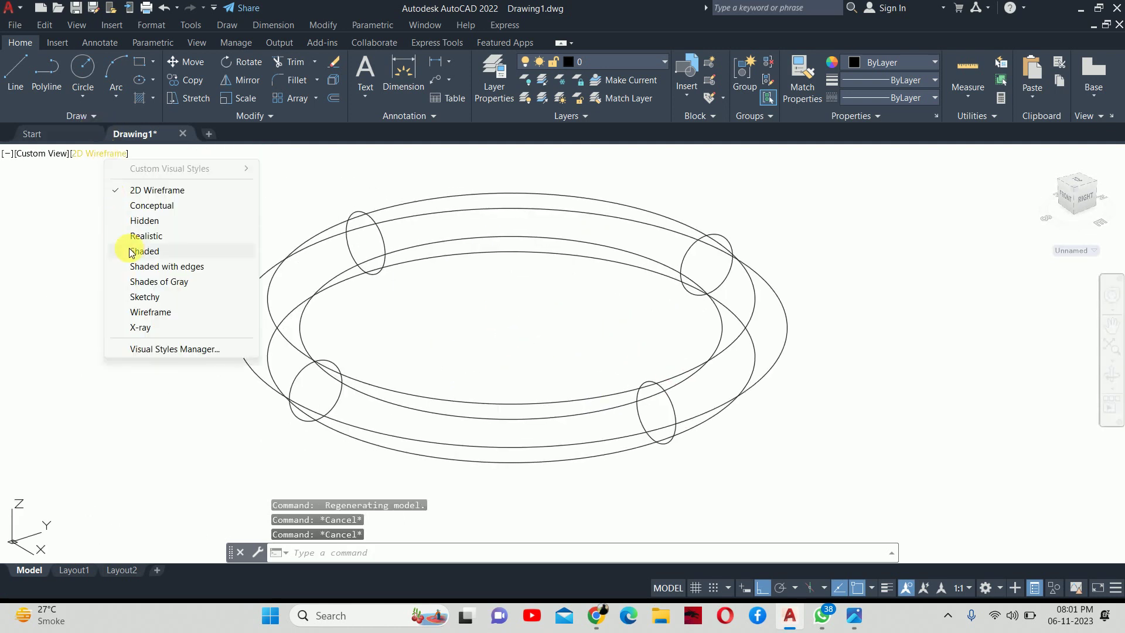
left_click(151, 205)
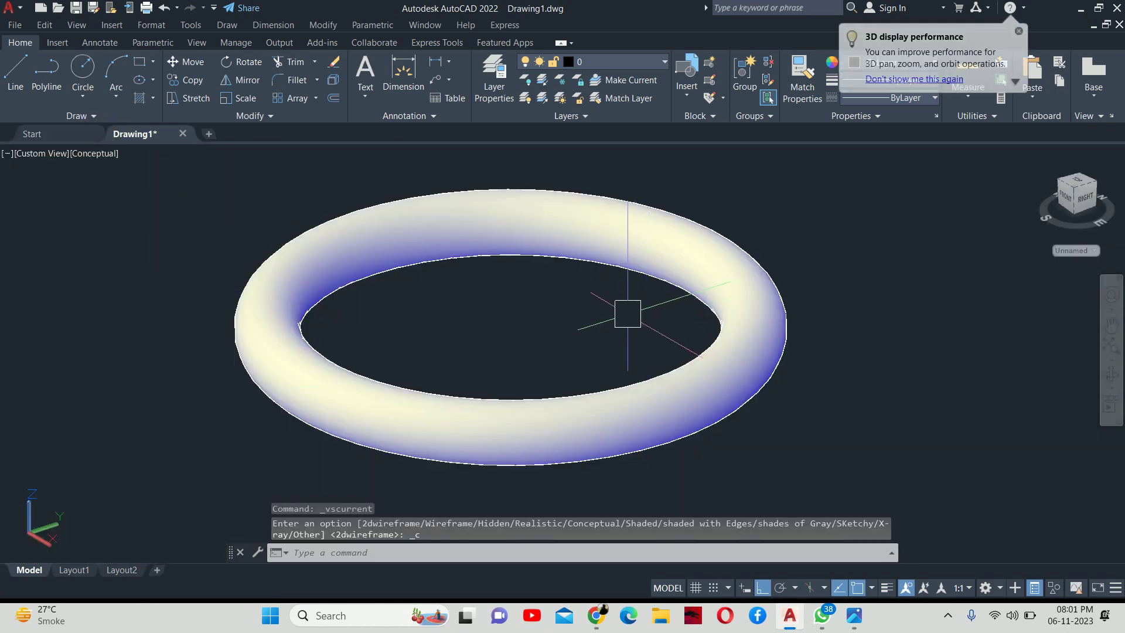
mouse_move(663, 297)
middle_mouse_down("shift")
mouse_move(457, 224)
mouse_move(489, 346)
middle_mouse_up("shift")
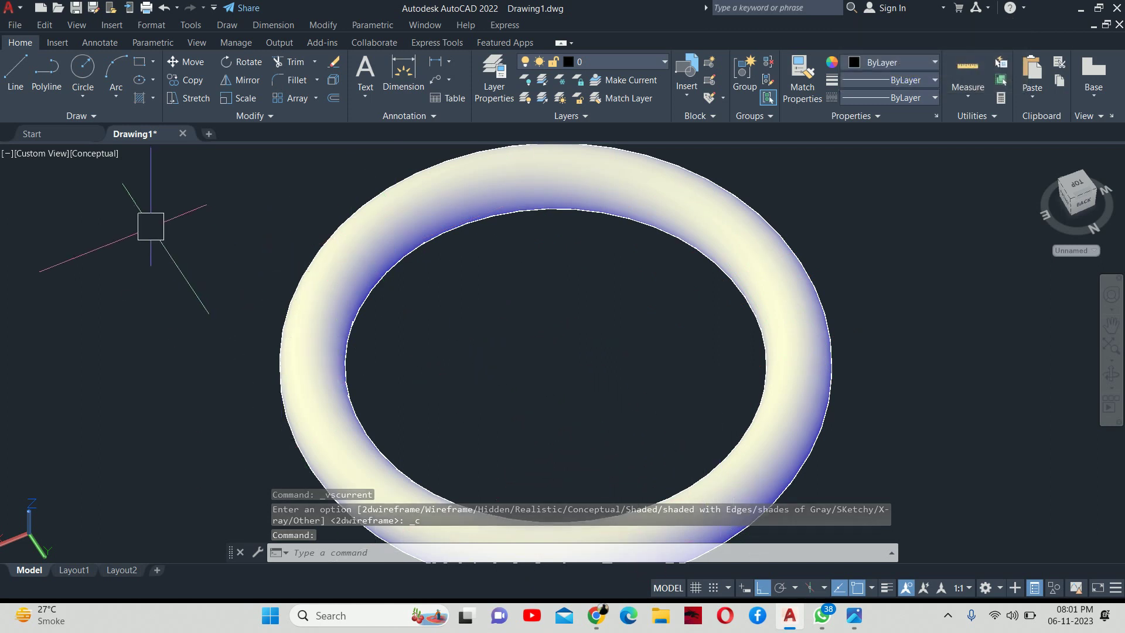
left_click(37, 155)
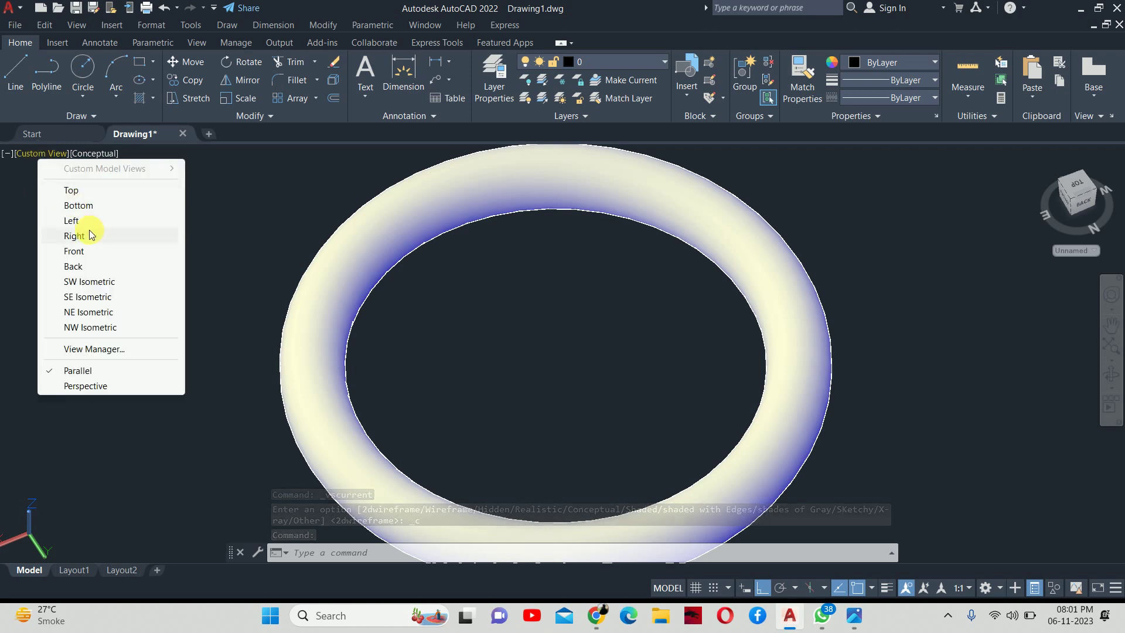
Switch to Top view and draw a polyline path across, down, and across beside the torus.
left_click(77, 192)
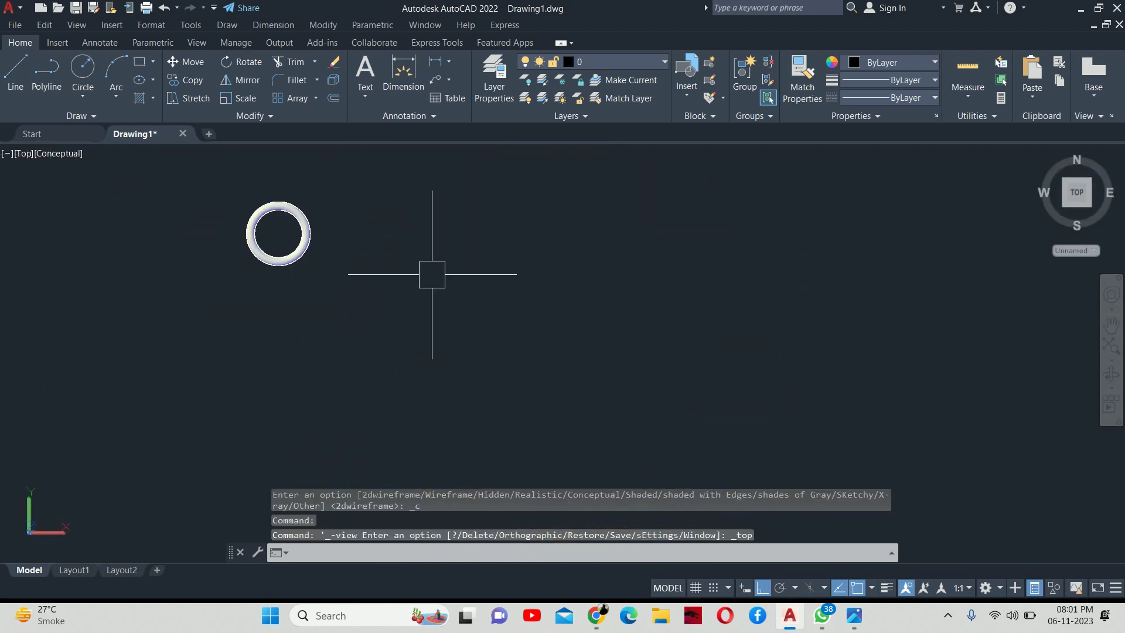
middle_click_drag(432, 272, 426, 417)
type("pl")
key("Return")
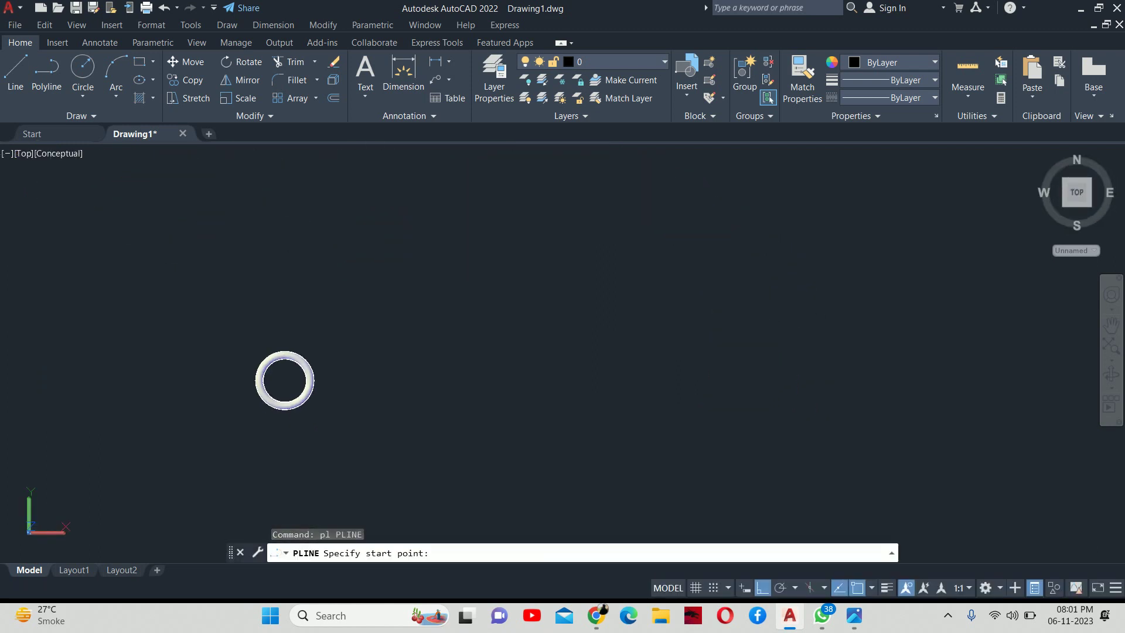
left_click(232, 232)
left_click(555, 232)
left_click(542, 385)
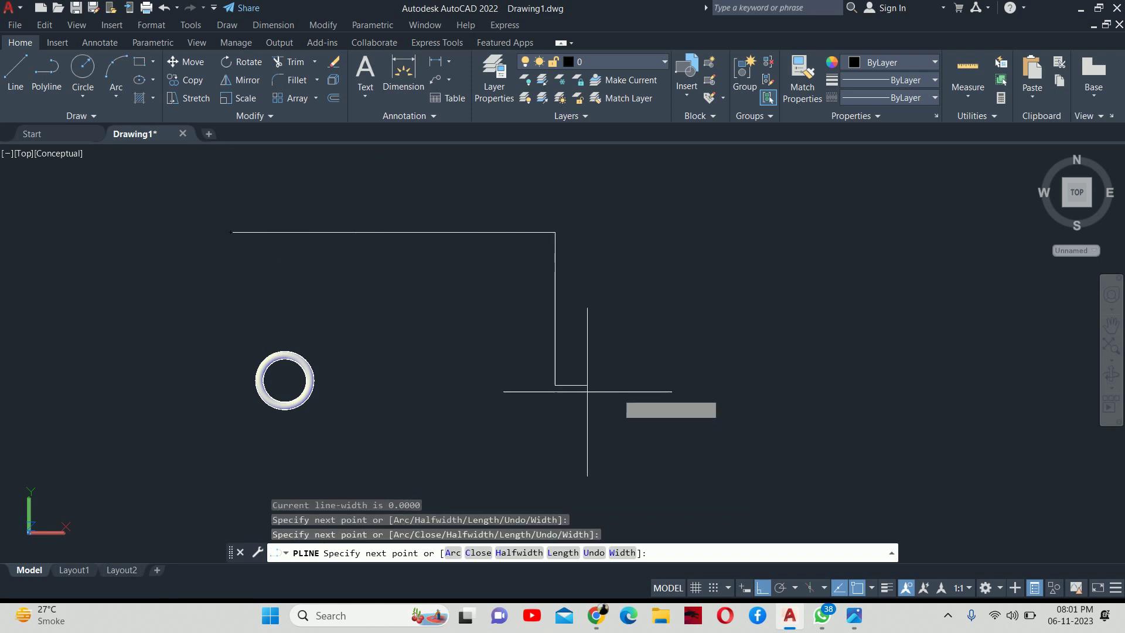
left_click(811, 384)
Pan the view and finish the stepped polyline path.
middle_click_drag(808, 414, 783, 277)
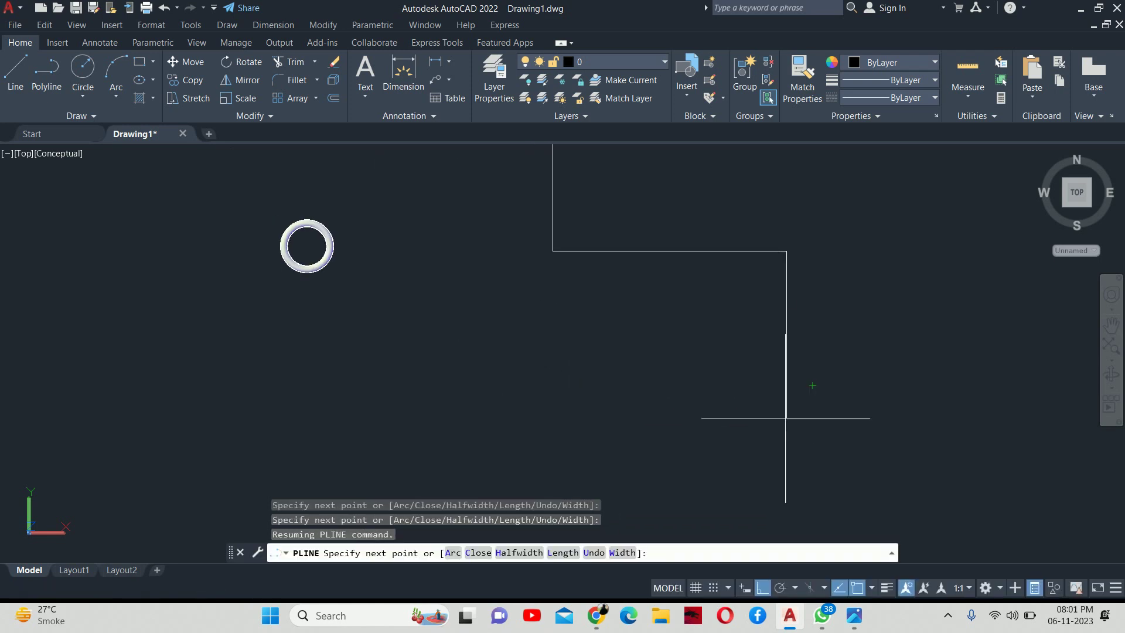
scroll(656, 374, "down", 3)
key("Escape")
key("Escape")
key("Escape")
scroll(404, 319, "up", 2)
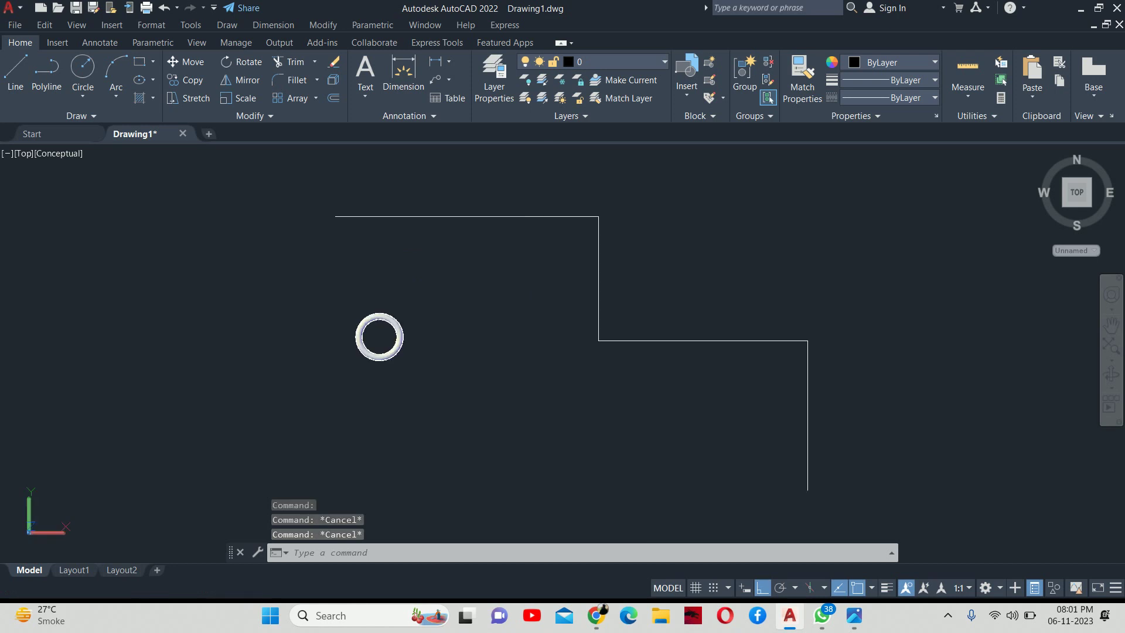
type("f")
key("Return")
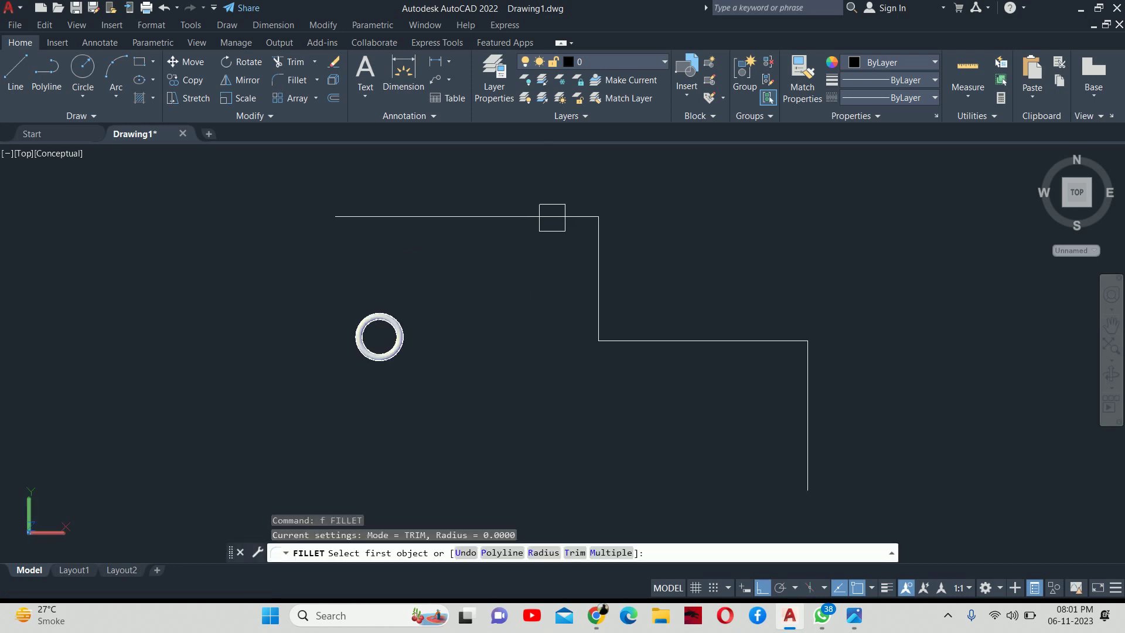
Round the upper bend of the path with a fillet radius of 100.
key("Return")
type("100")
key("Return")
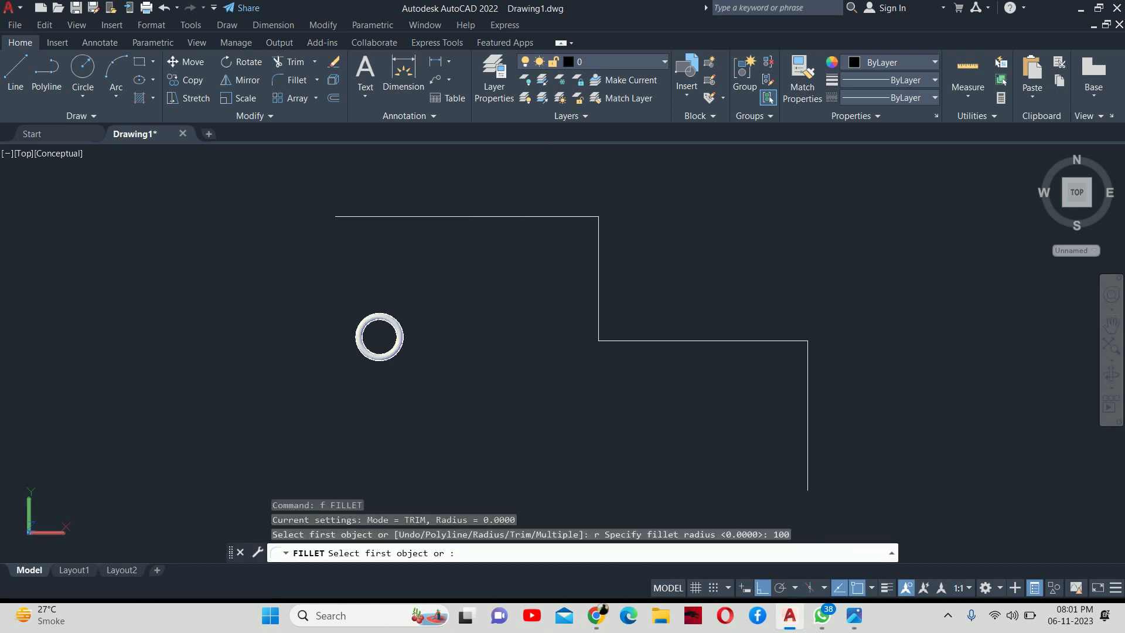
left_click(551, 216)
left_click(599, 258)
key("Escape")
key("Escape")
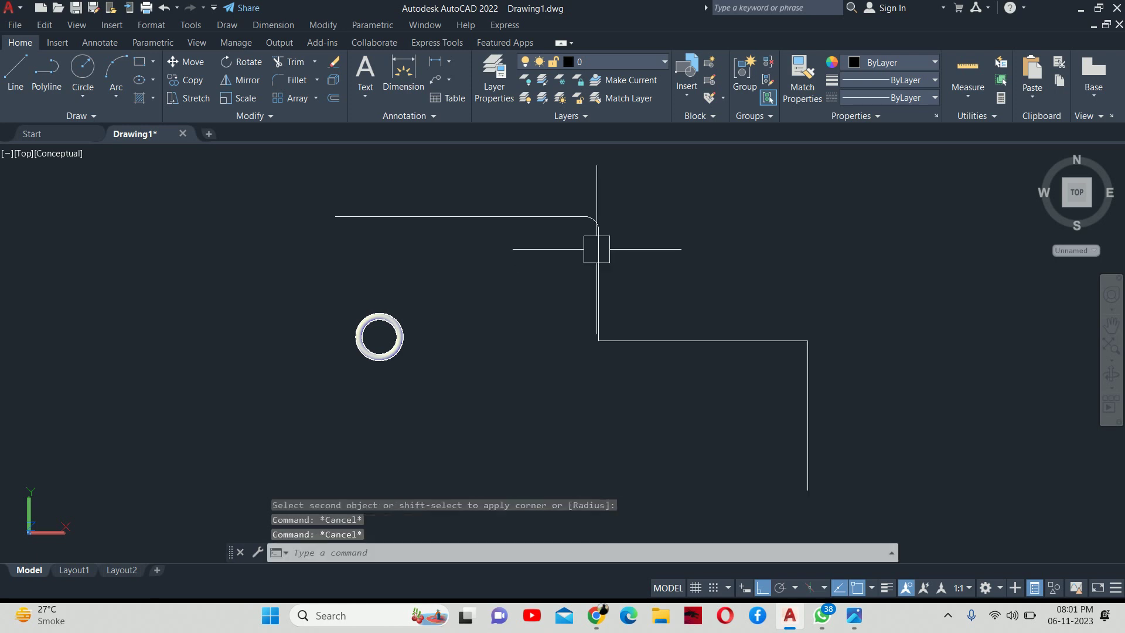
Try a fillet radius of 2 on the top line, then cancel it.
type("f")
key("Return")
type("r")
key("Return")
type("250")
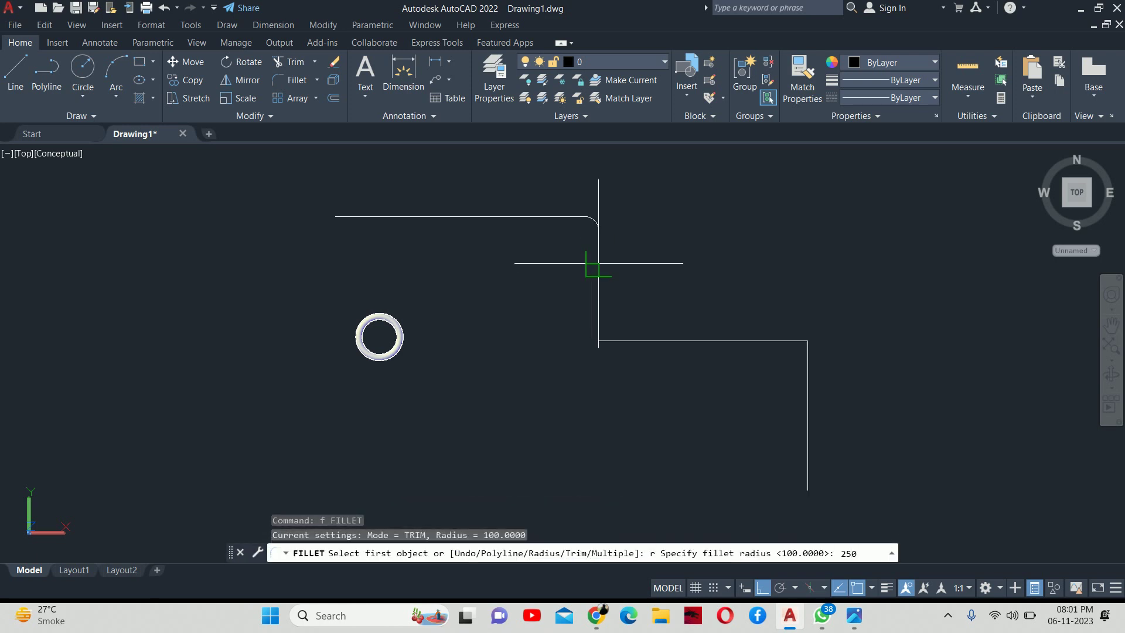
key("Return")
left_click(509, 216)
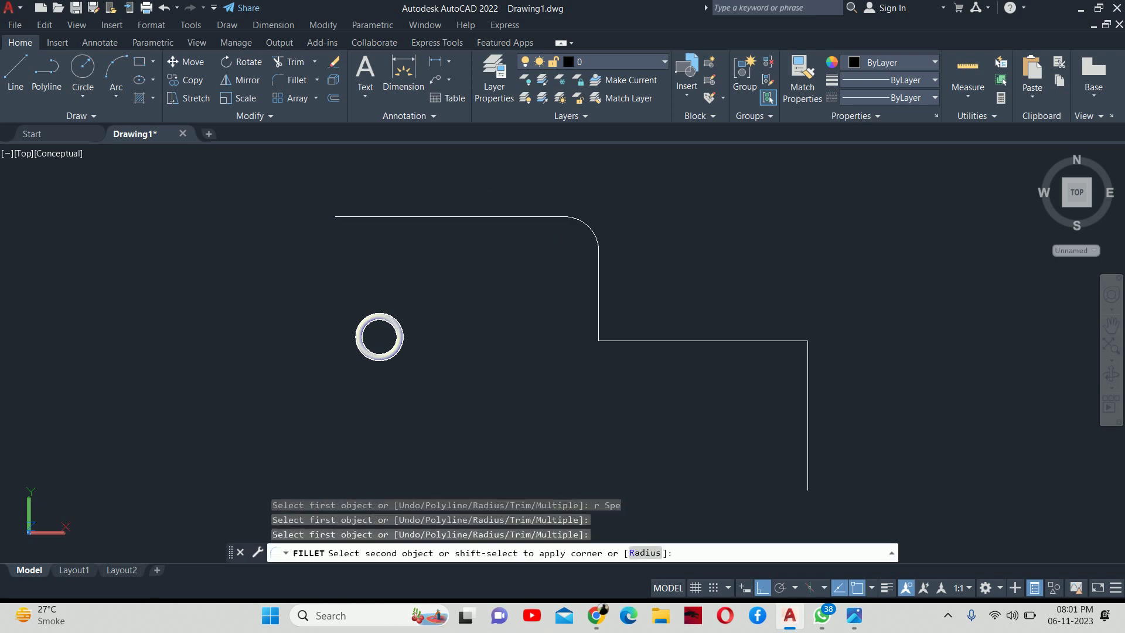
key("Escape")
key("Escape")
Fillet the lower bend between the vertical and lower horizontal lines.
key("Return")
type("r")
key("Return")
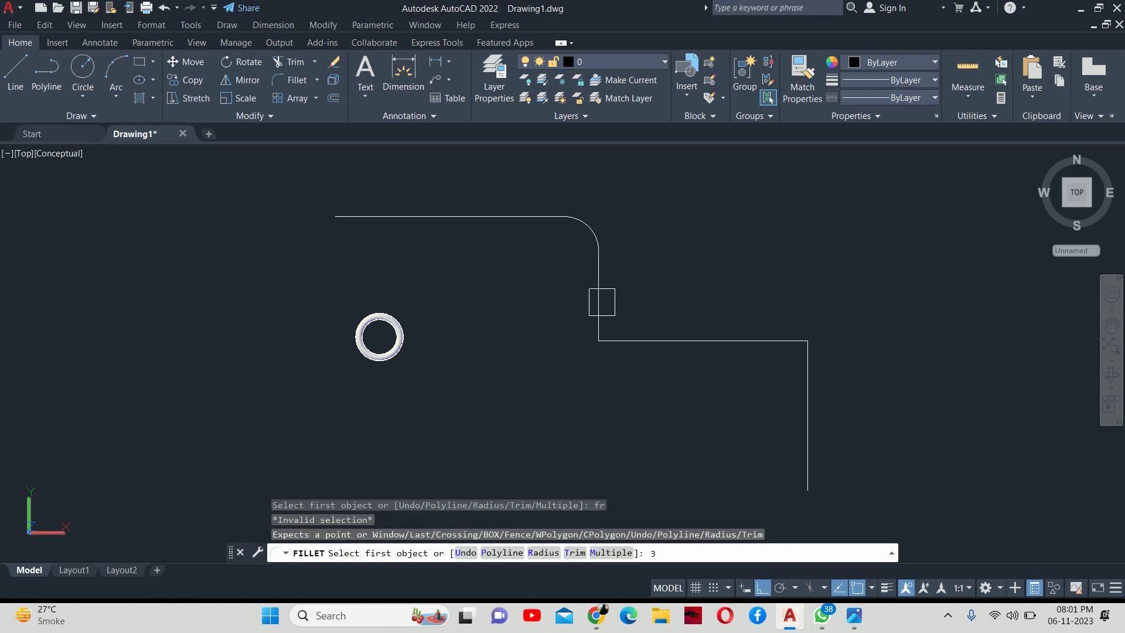
type("50")
left_click(599, 301)
left_click(632, 339)
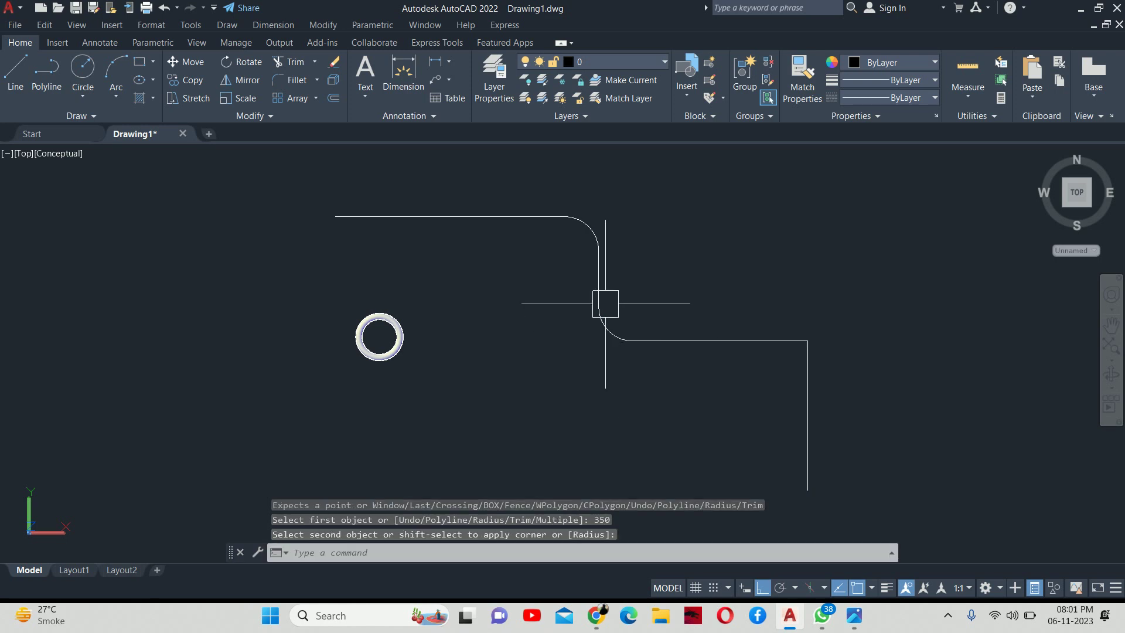
key("Escape")
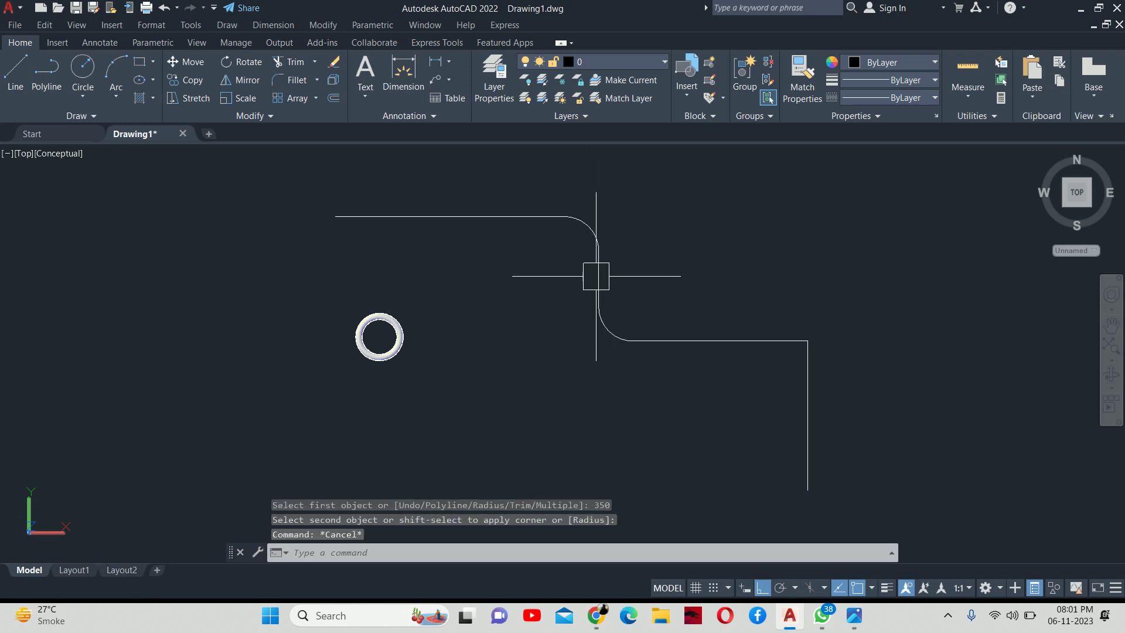
key("Escape")
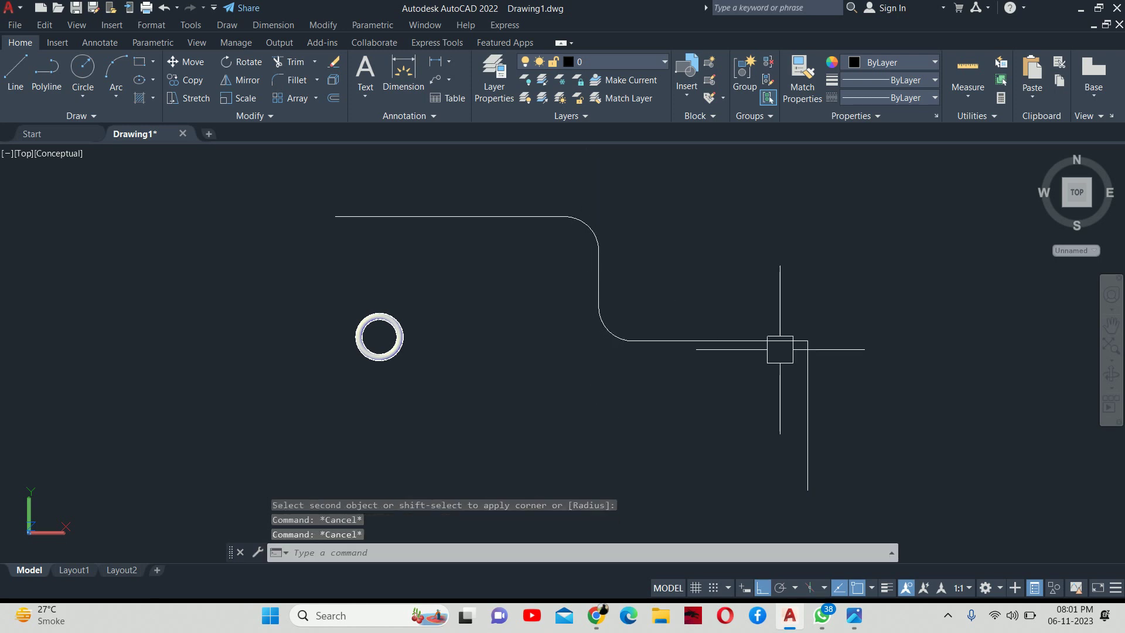
key("Escape")
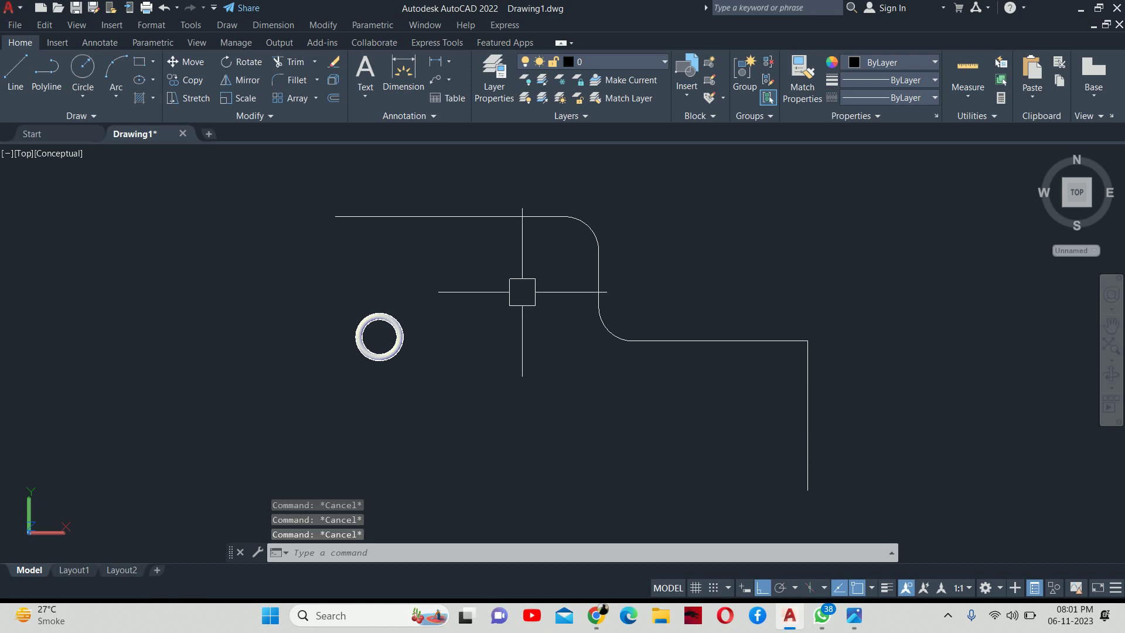
scroll(351, 311, "down", 4)
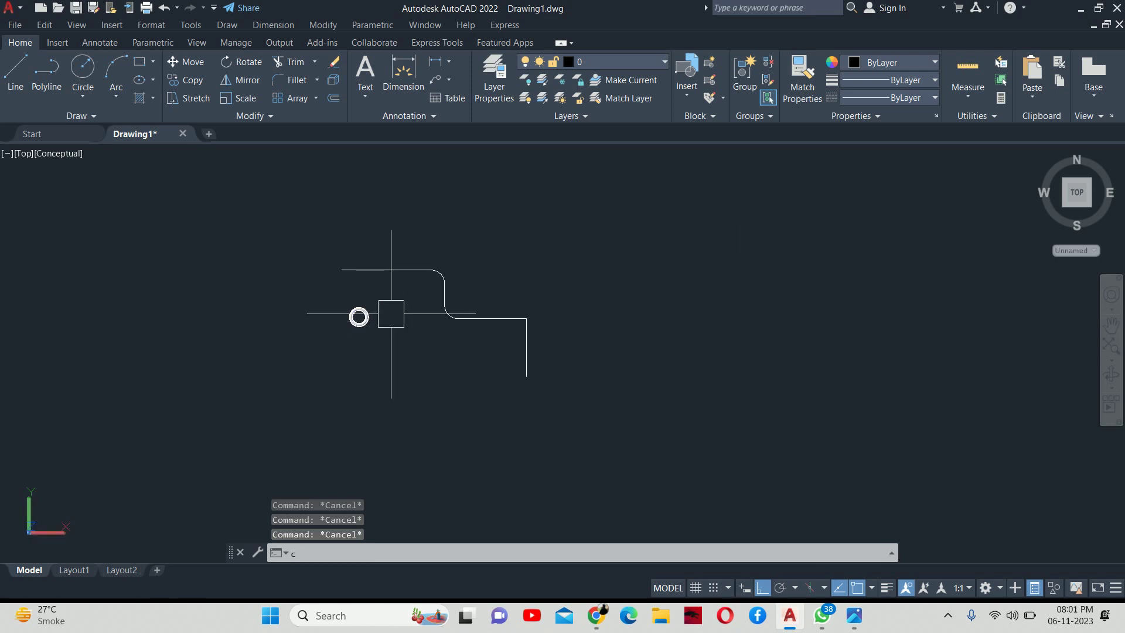
Copy the rounded path polyline to the right of the original.
type("co")
key("Return")
left_click(450, 301)
key("Return")
left_click(526, 318)
left_click(871, 318)
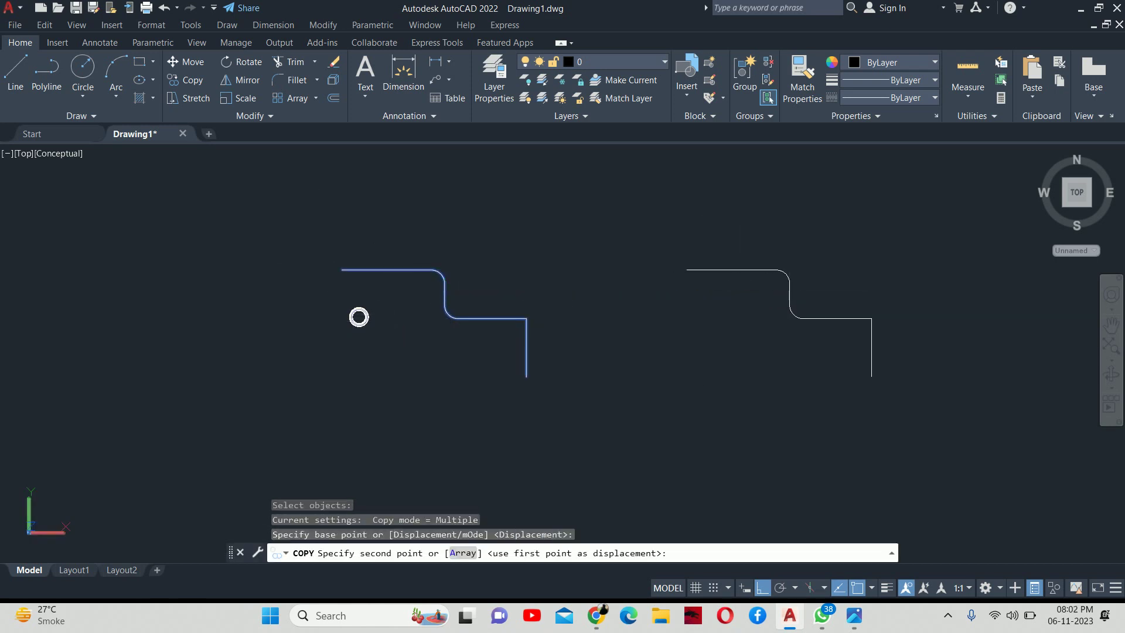
key("Escape")
key("Escape")
key("Escape")
Draw a circle of diameter 100 centred on the path's left end.
scroll(300, 288, "up", 2)
type("c")
key("Return")
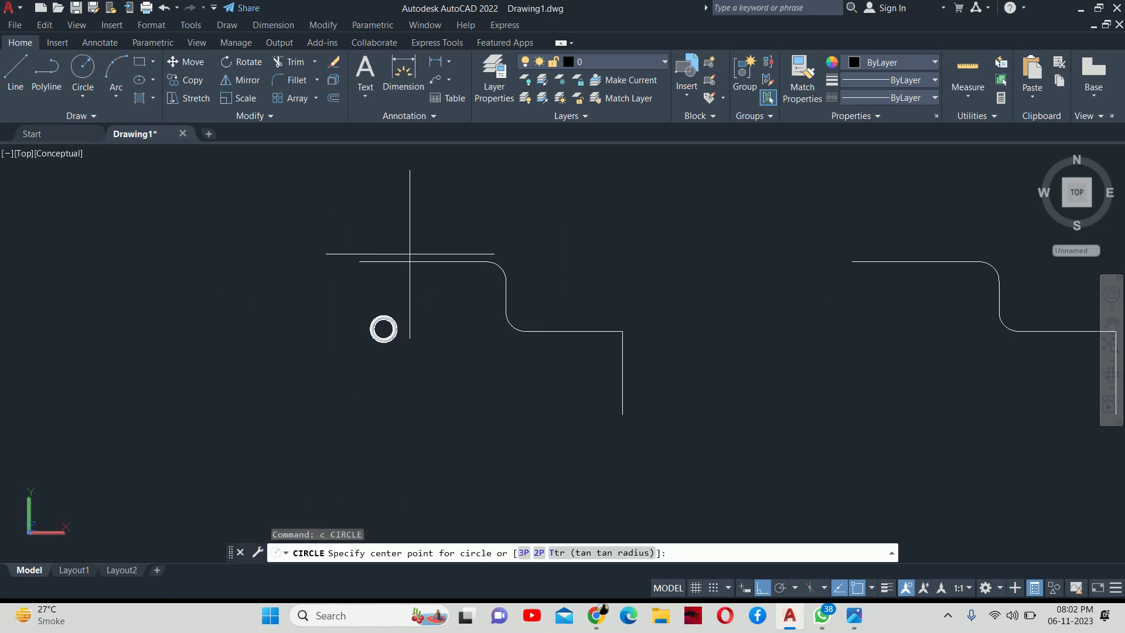
left_click(359, 262)
type("d")
key("Return")
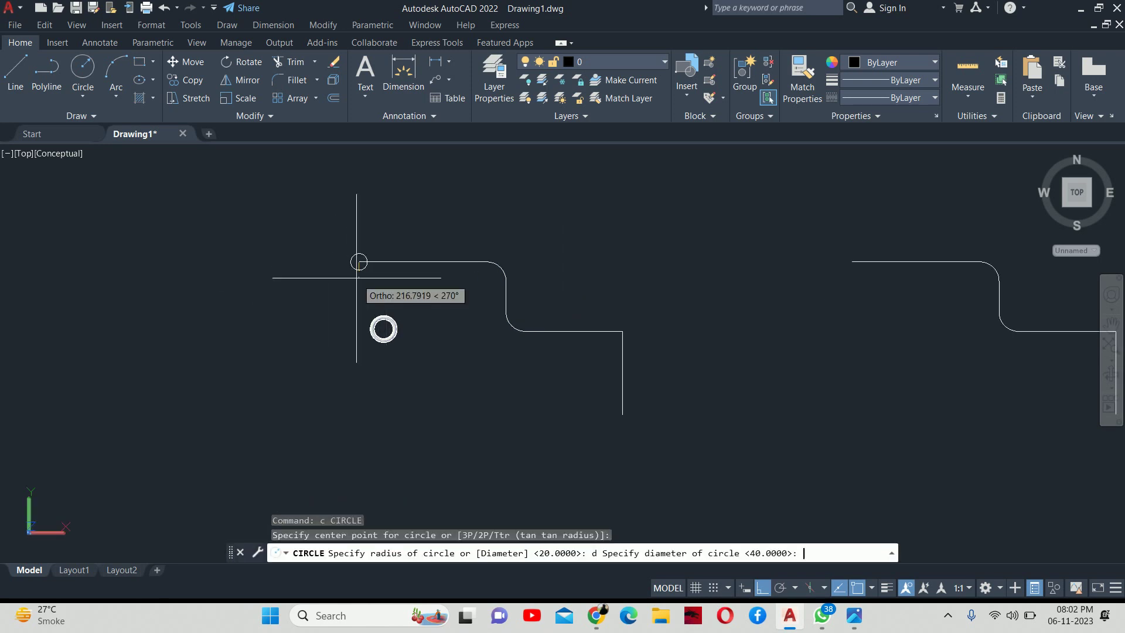
key("Return")
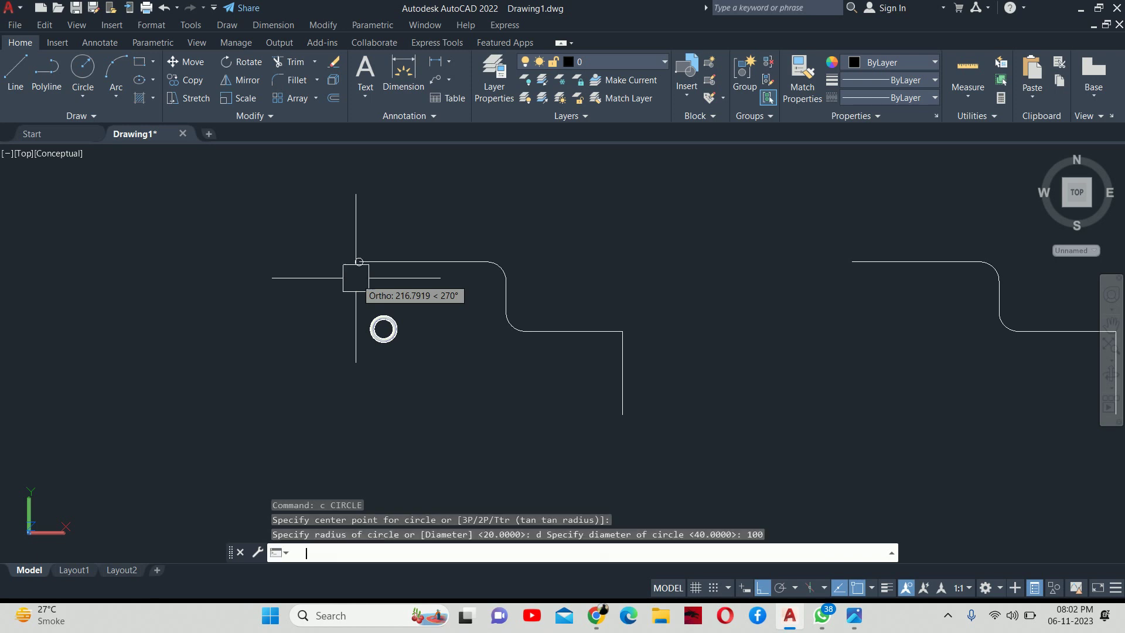
key("Escape")
Change the new circle's diameter to 250 in Quick Properties.
key("Escape")
scroll(359, 256, "up", 3)
left_click(354, 261)
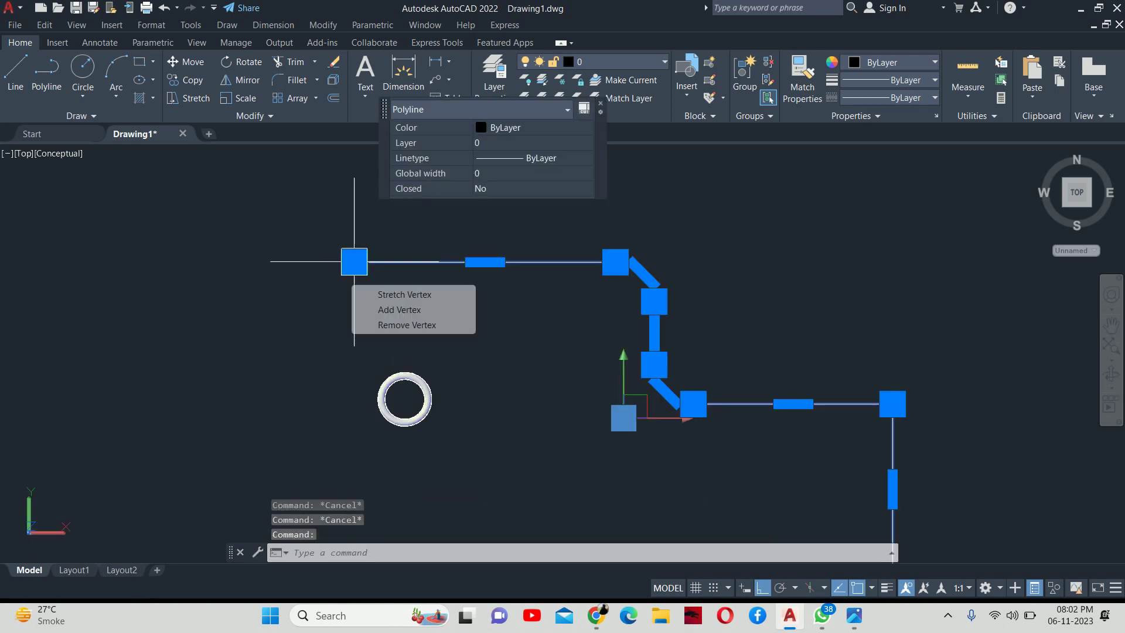
scroll(354, 262, "up", 2)
key("Escape")
left_click(351, 260)
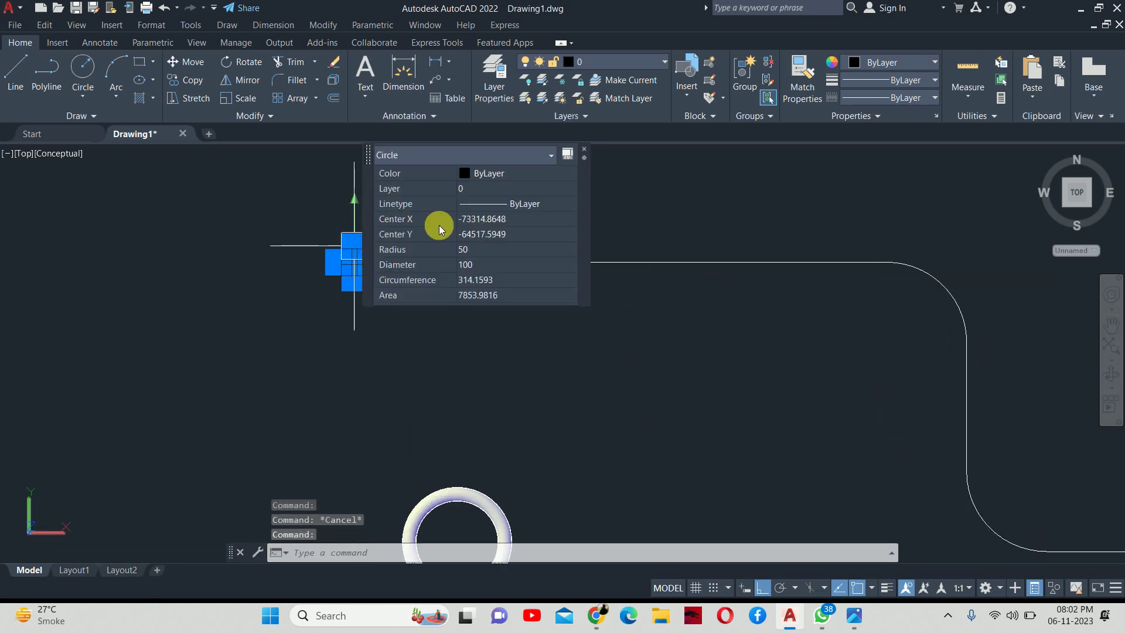
left_click(474, 267)
type("250")
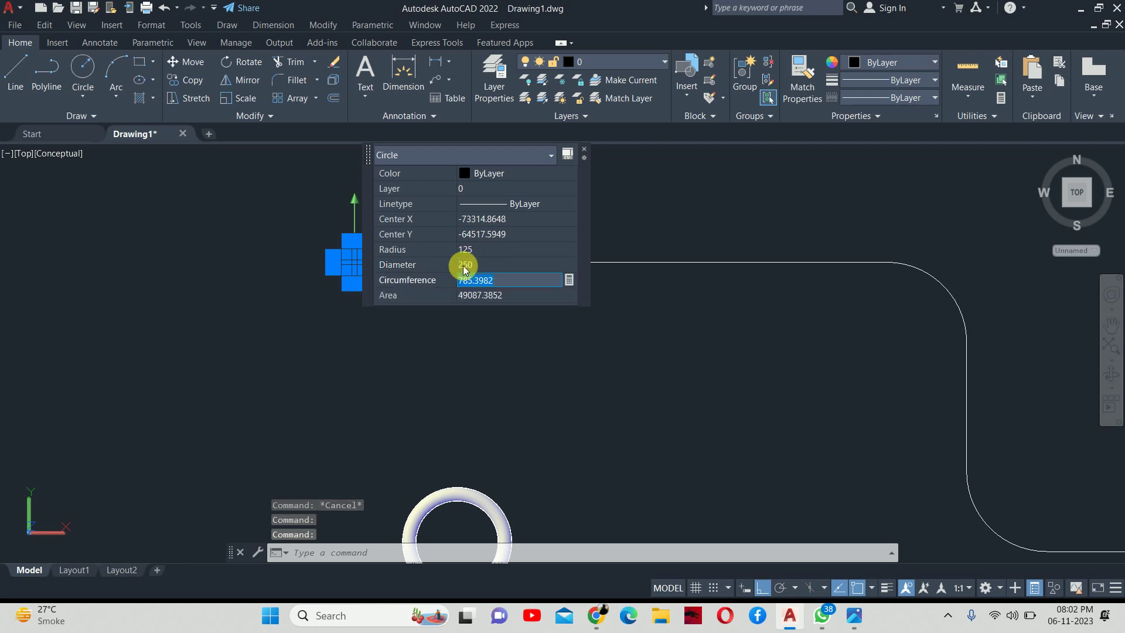
key("Return")
scroll(352, 253, "down", 3)
key("Escape")
middle_click_drag(386, 323, 396, 328)
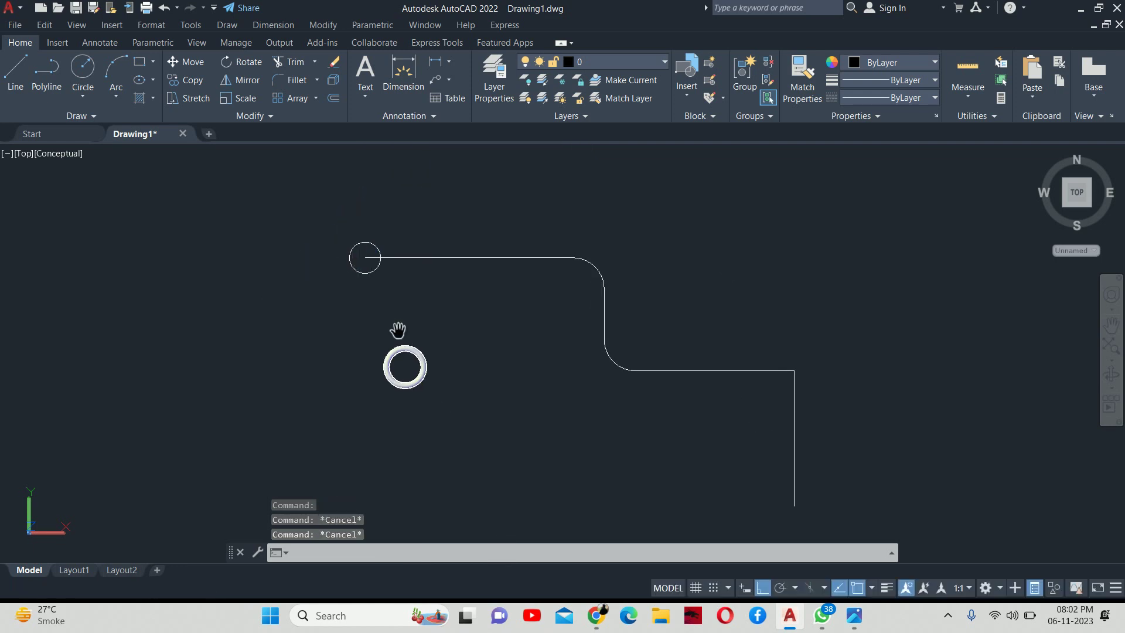
key("Escape")
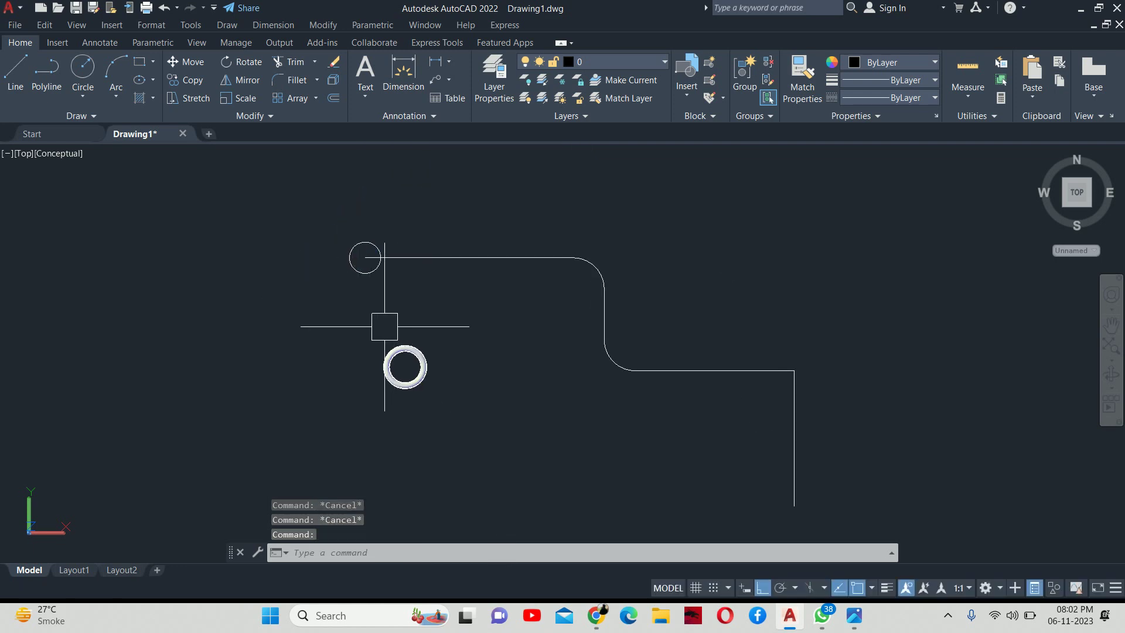
type("o")
key("Return")
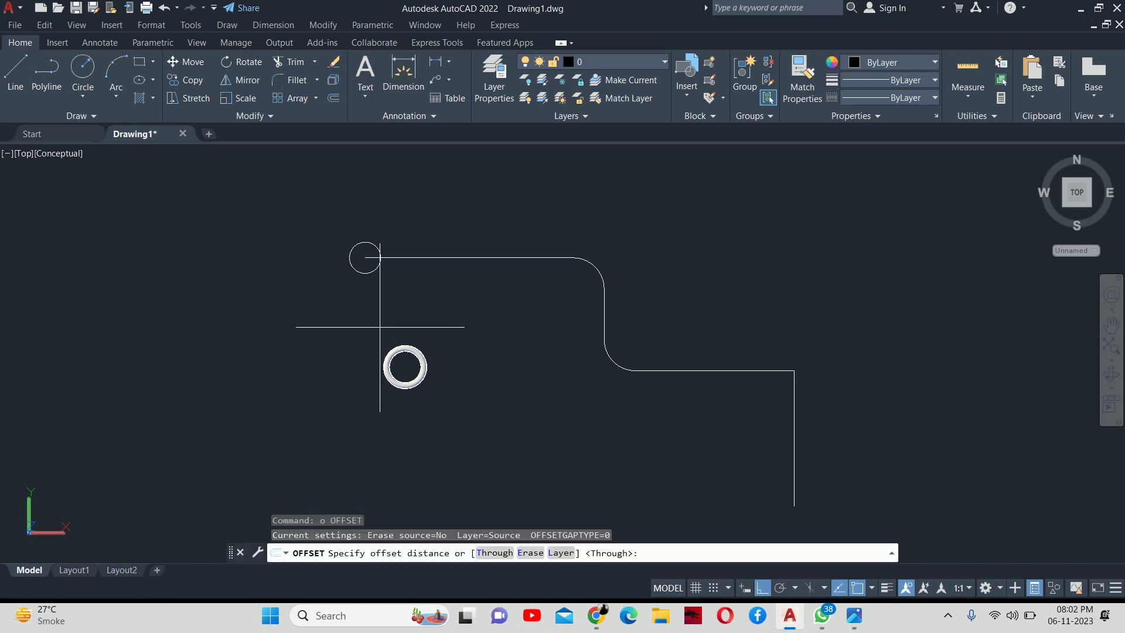
type("25")
Offset the 250 profile circle inward by 25 to make a concentric inner circle.
key("Return")
scroll(380, 322, "up", 5)
middle_click_drag(369, 243, 393, 399)
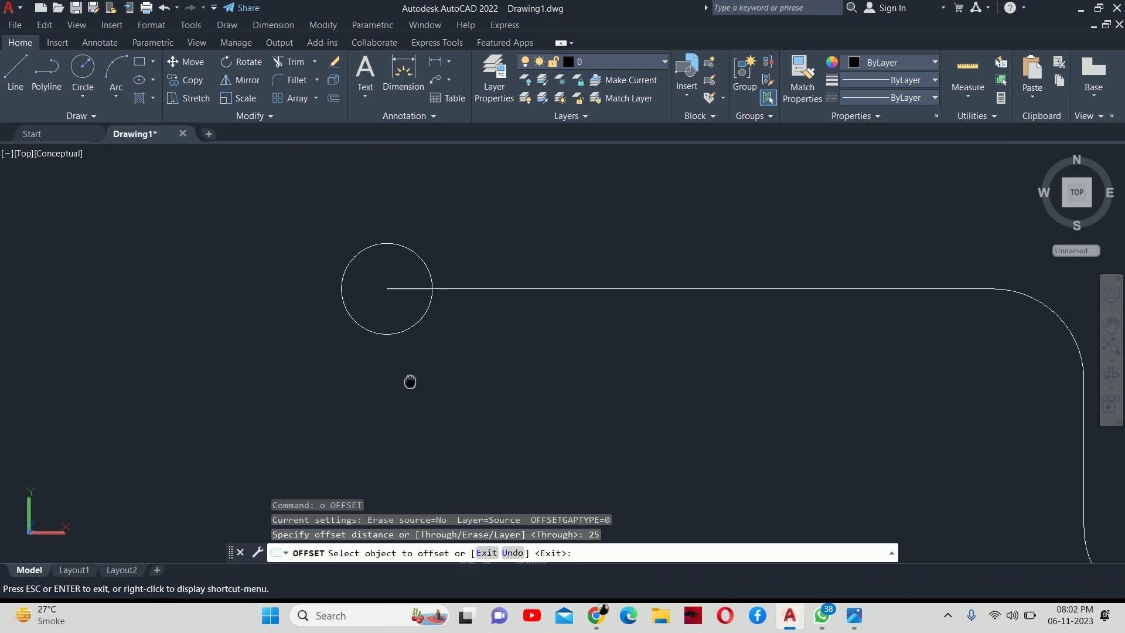
left_click(366, 379)
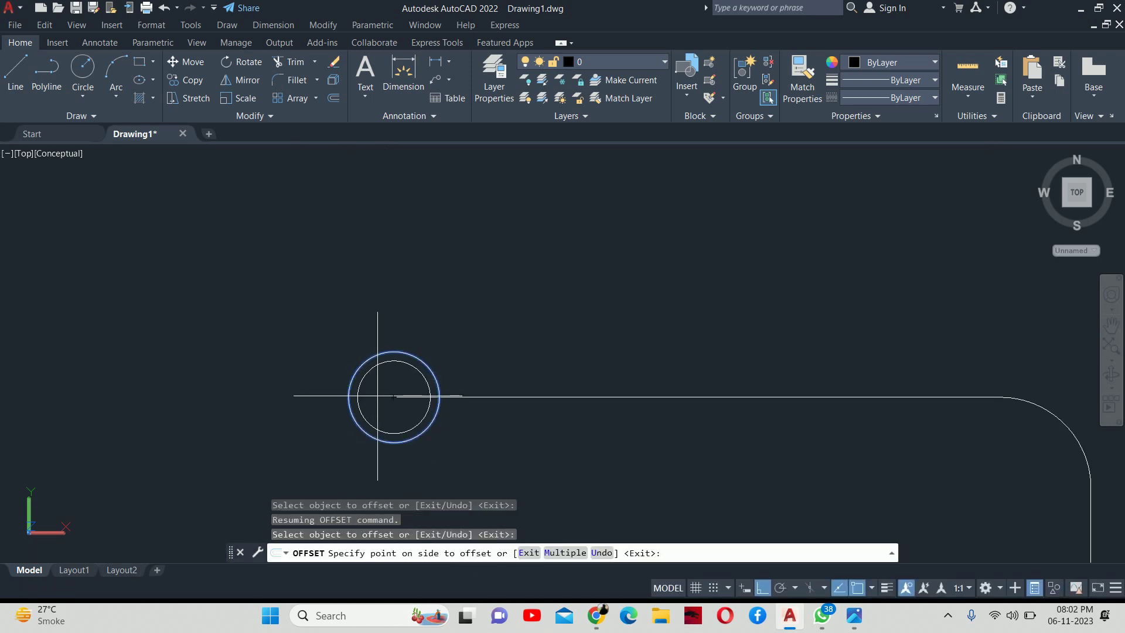
left_click(377, 395)
key("Escape")
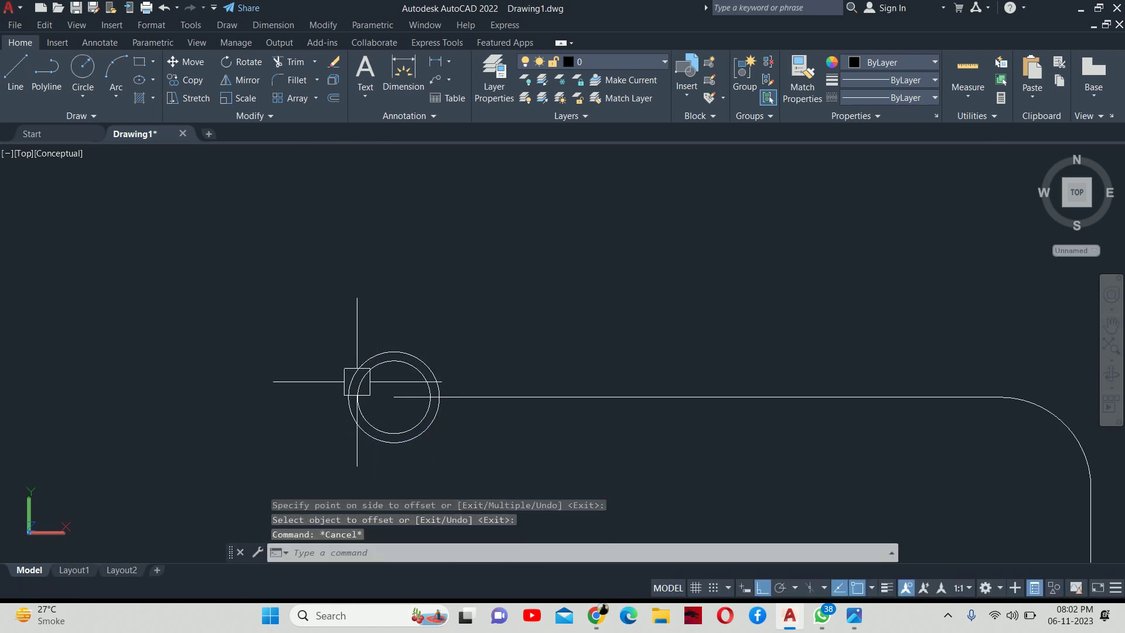
scroll(357, 381, "down", 2)
scroll(372, 385, "down", 2)
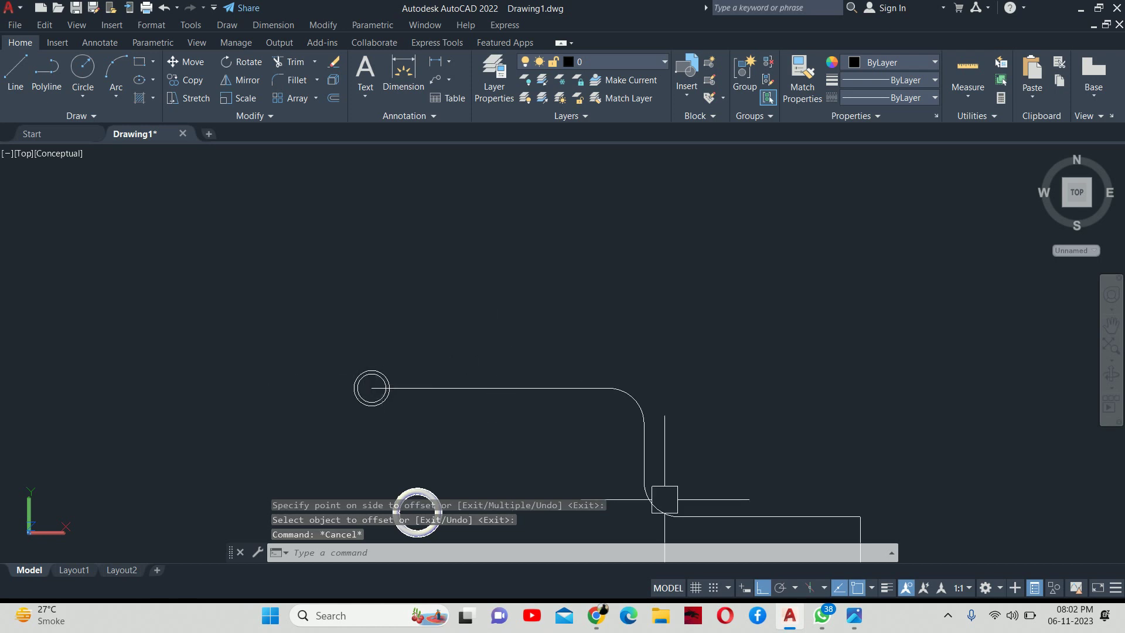
middle_click_drag(738, 474, 736, 406)
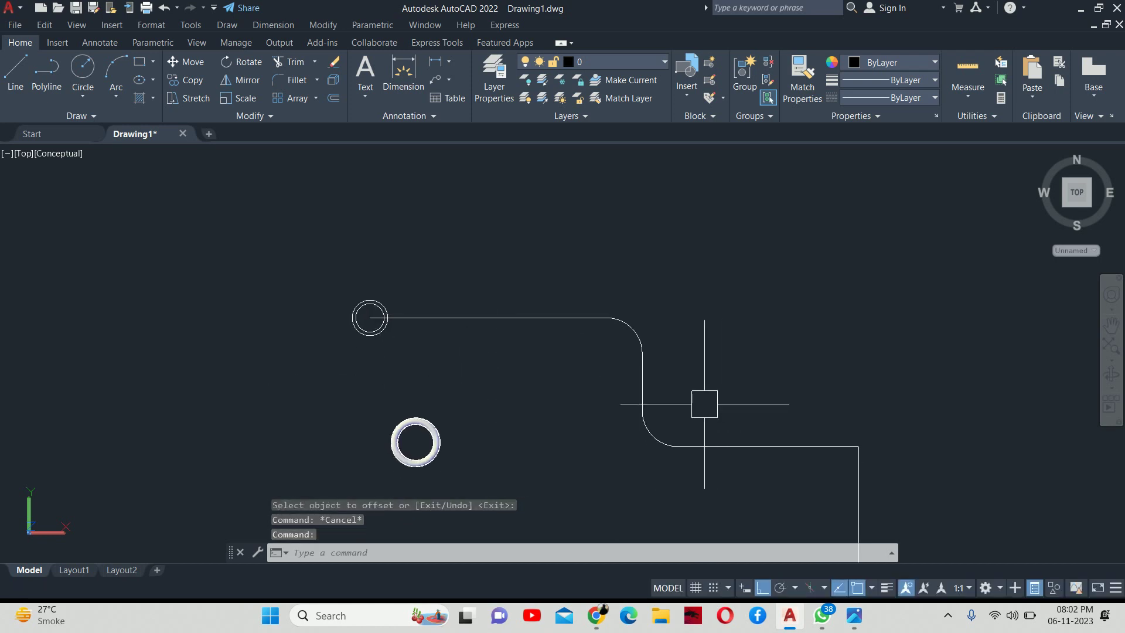
type("swe")
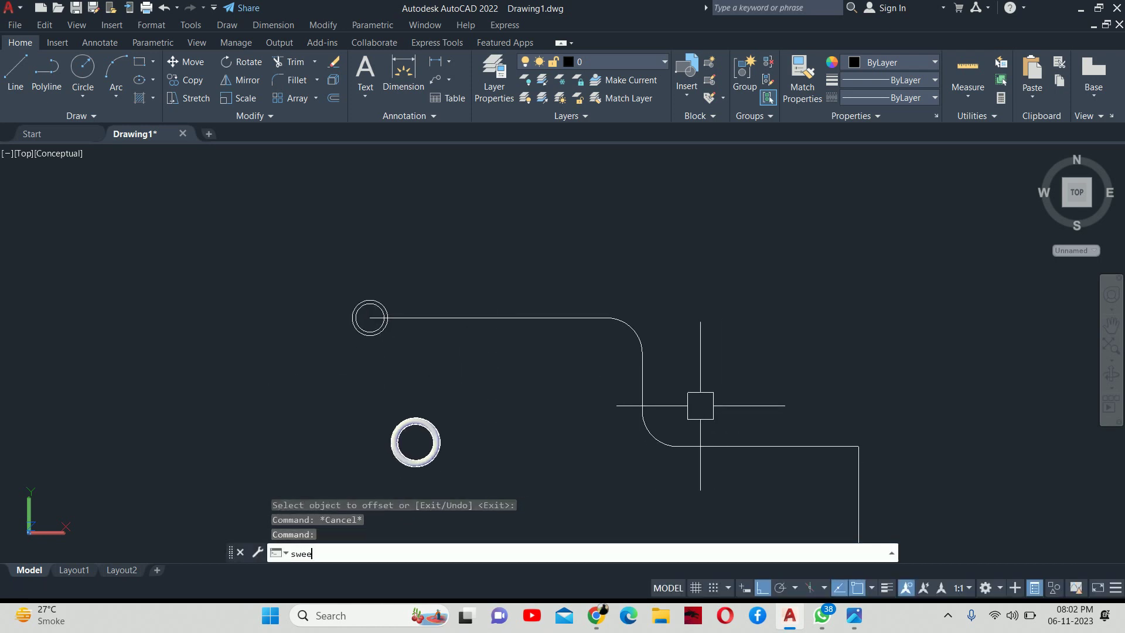
type("e")
Sweep both concentric circles along the rounded polyline path and orbit into 3D.
key("Return")
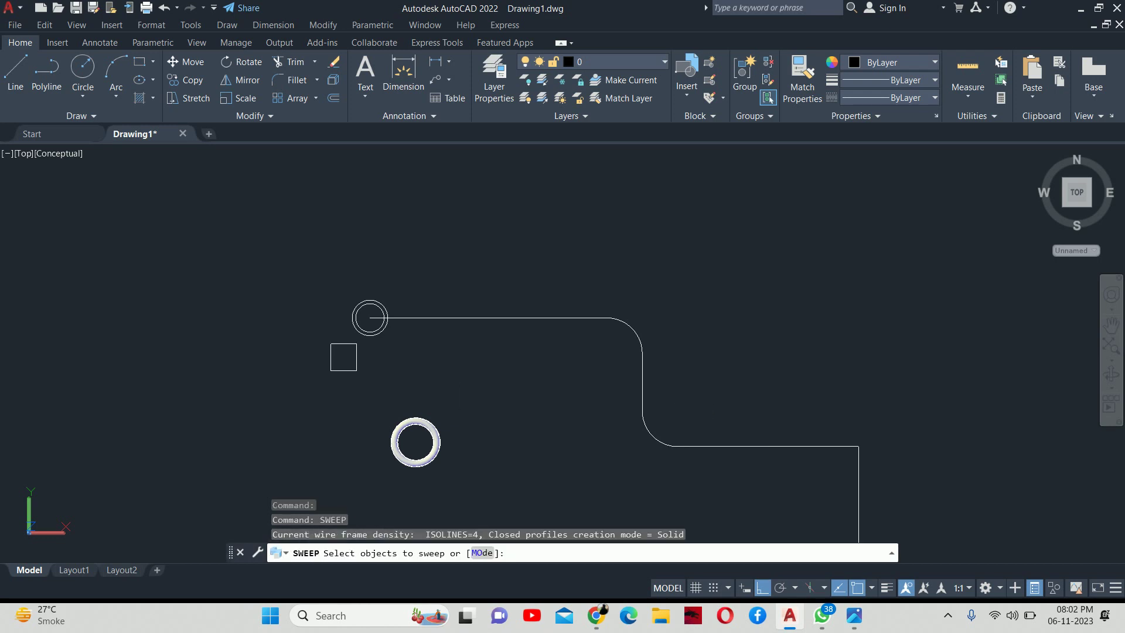
scroll(344, 356, "up", 3)
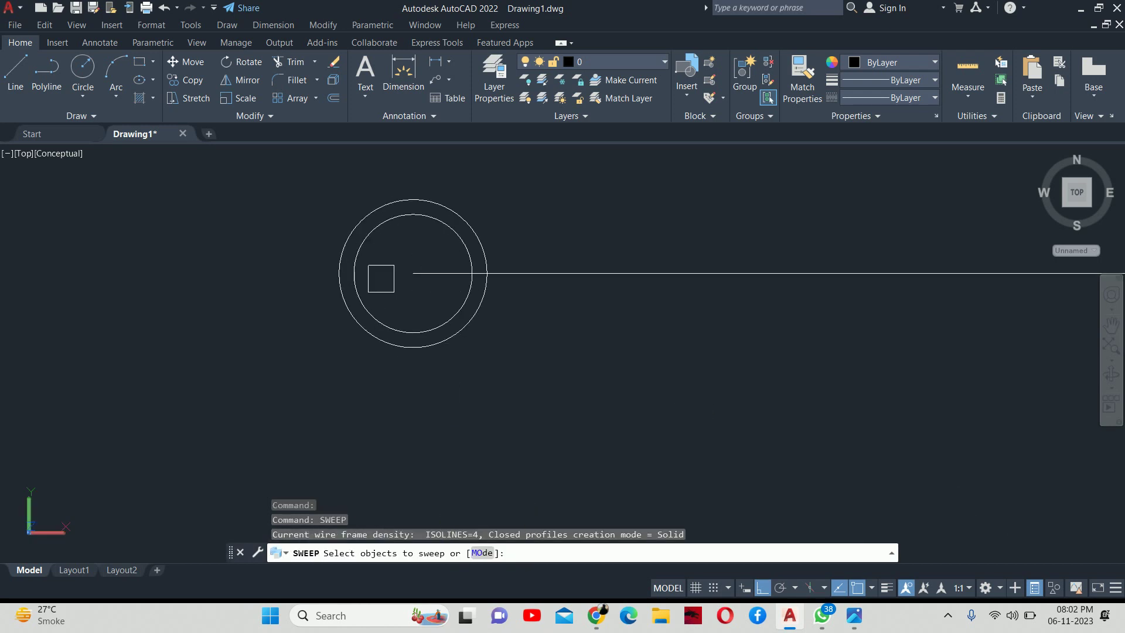
left_click(381, 314)
left_click(251, 206)
scroll(176, 170, "down", 3)
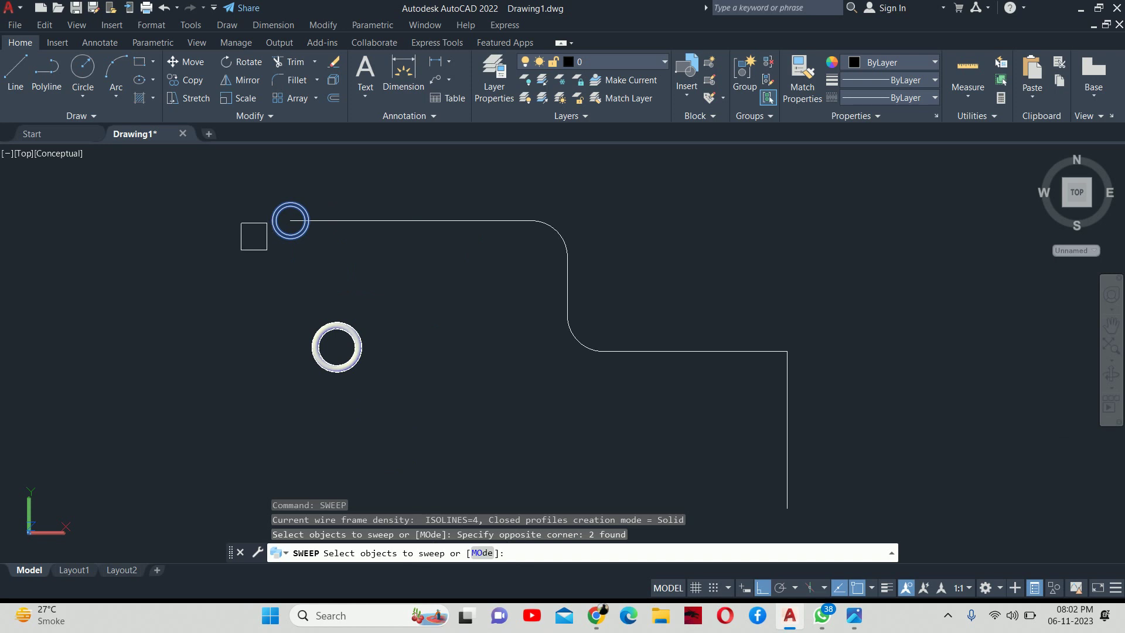
key("Return")
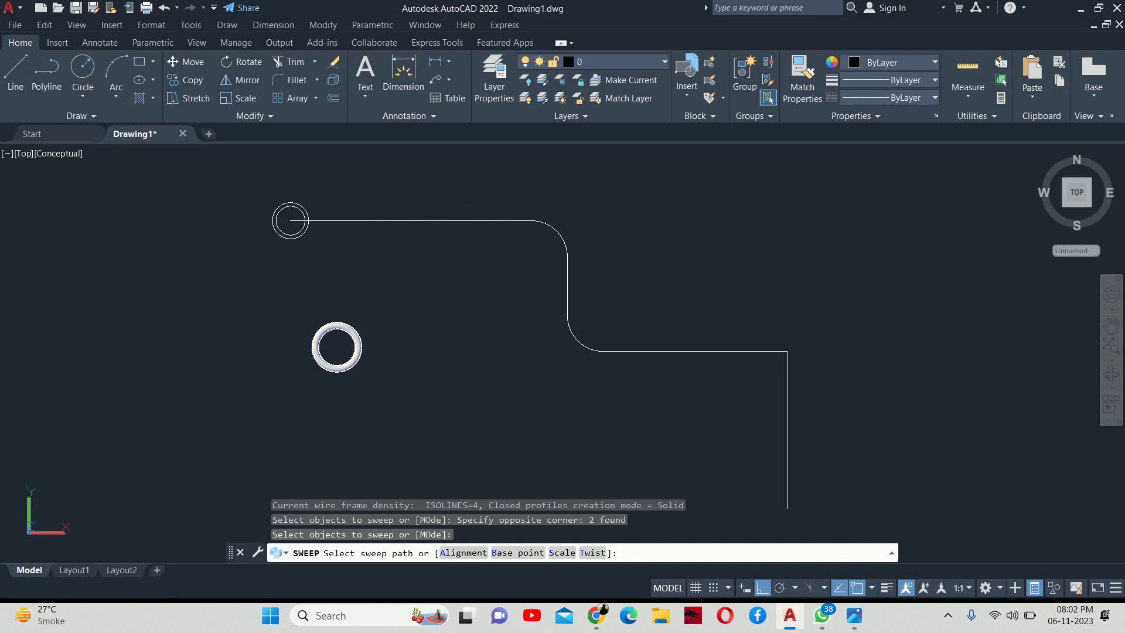
left_click(290, 221)
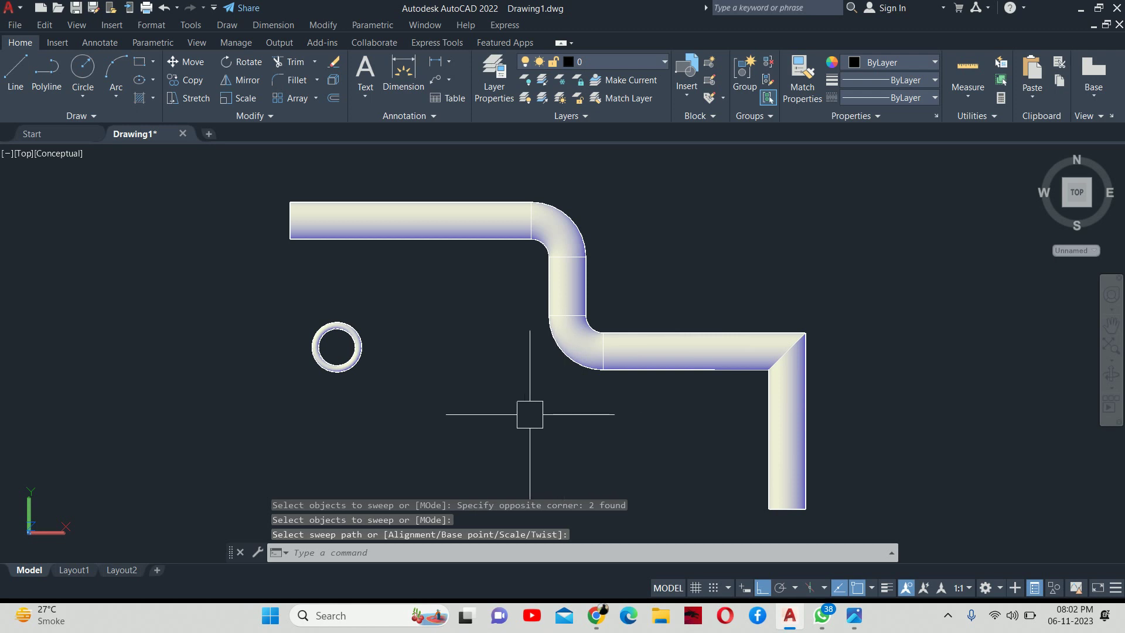
middle_click_drag(529, 414, 527, 276, "shift")
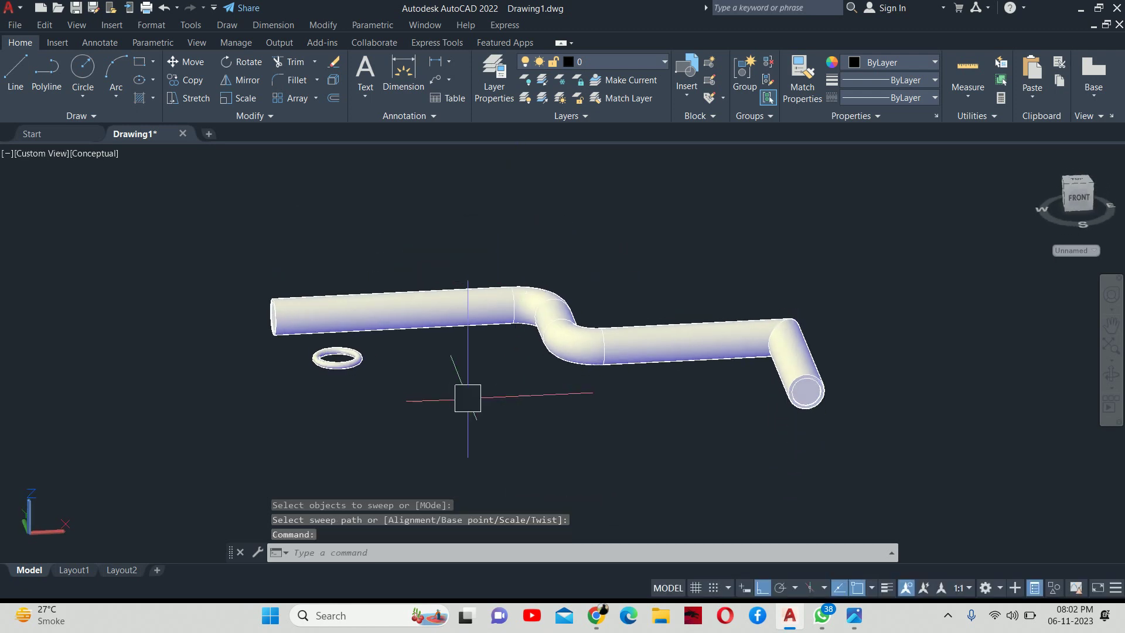
Orbit and zoom in to inspect the swept pipe from the left.
middle_click_drag(467, 398, 430, 365, "shift")
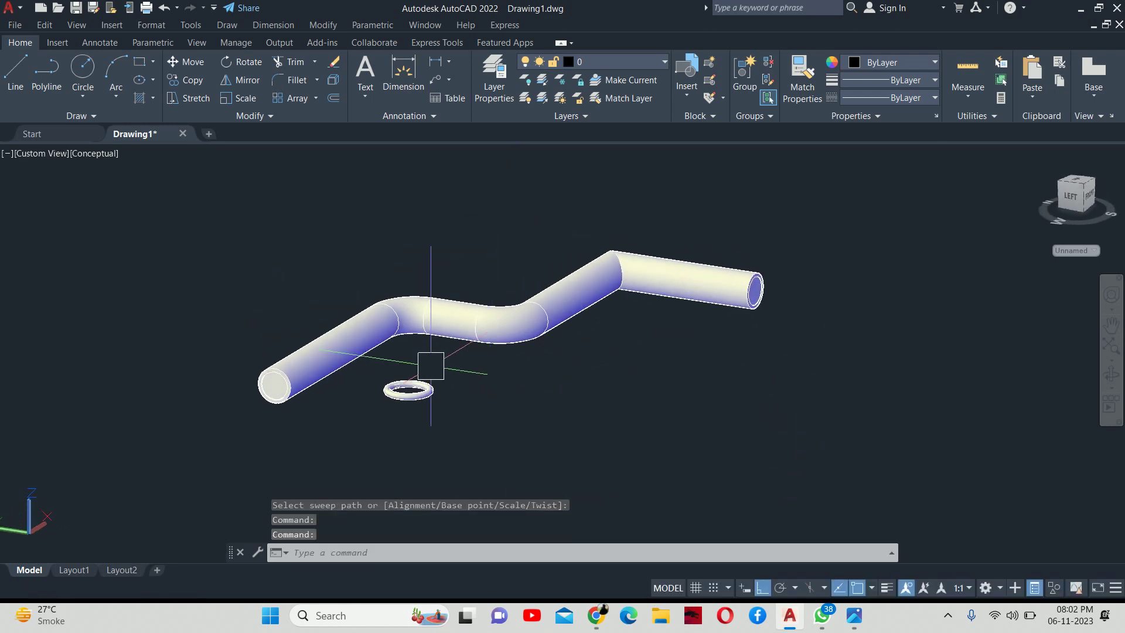
scroll(431, 365, "up", 2)
scroll(410, 375, "up", 2)
scroll(334, 387, "up", 2)
scroll(381, 420, "up", 3)
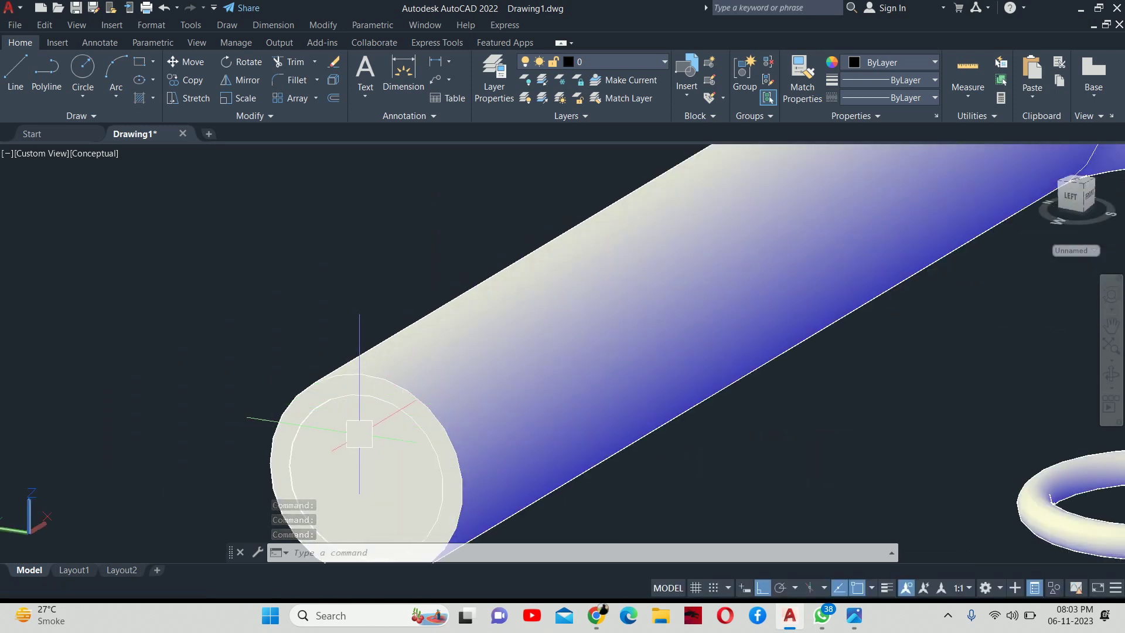
scroll(375, 422, "down", 2)
Subtract the inner core solid from the outer pipe to leave it hollow.
type("subr")
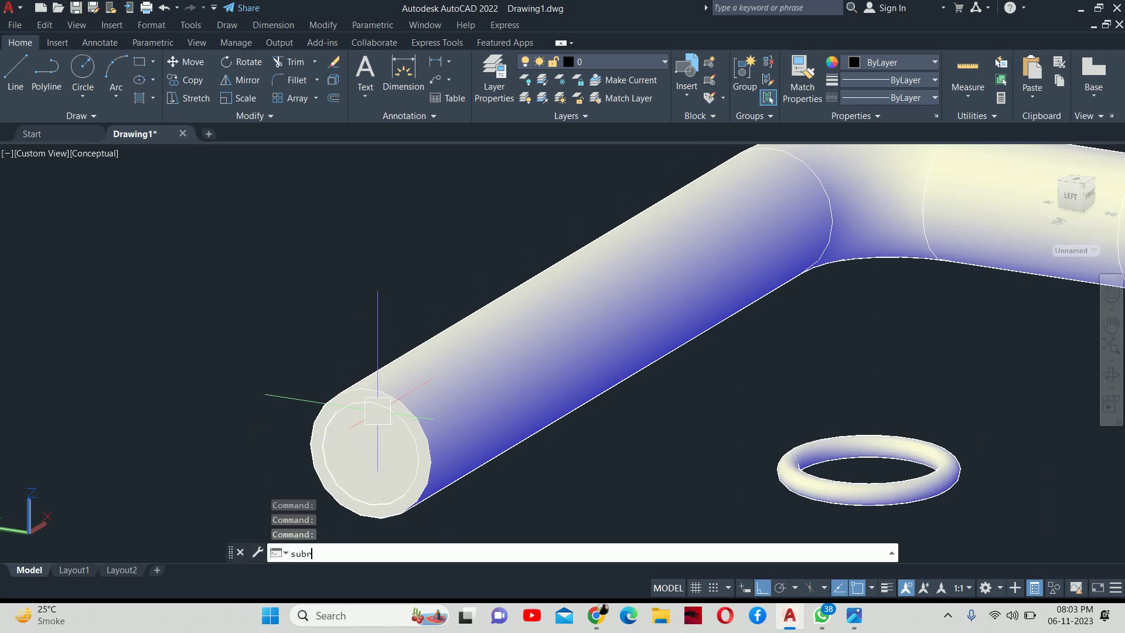
key("BackSpace")
type("t")
key("Return")
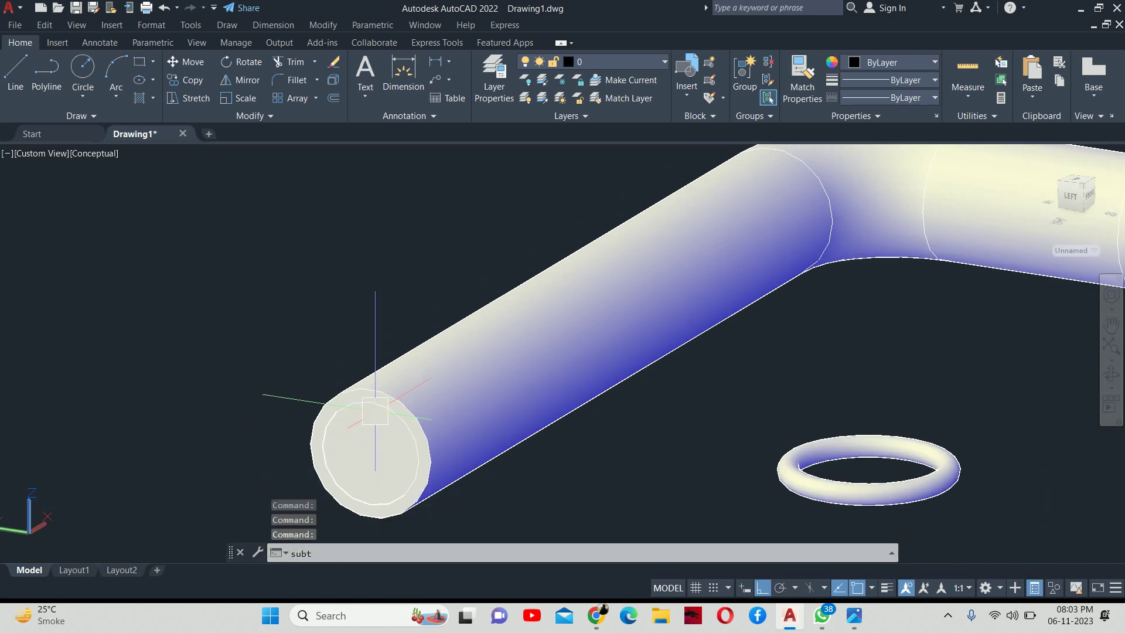
scroll(339, 410, "up", 3)
left_click(323, 390)
key("Return")
left_click(391, 446)
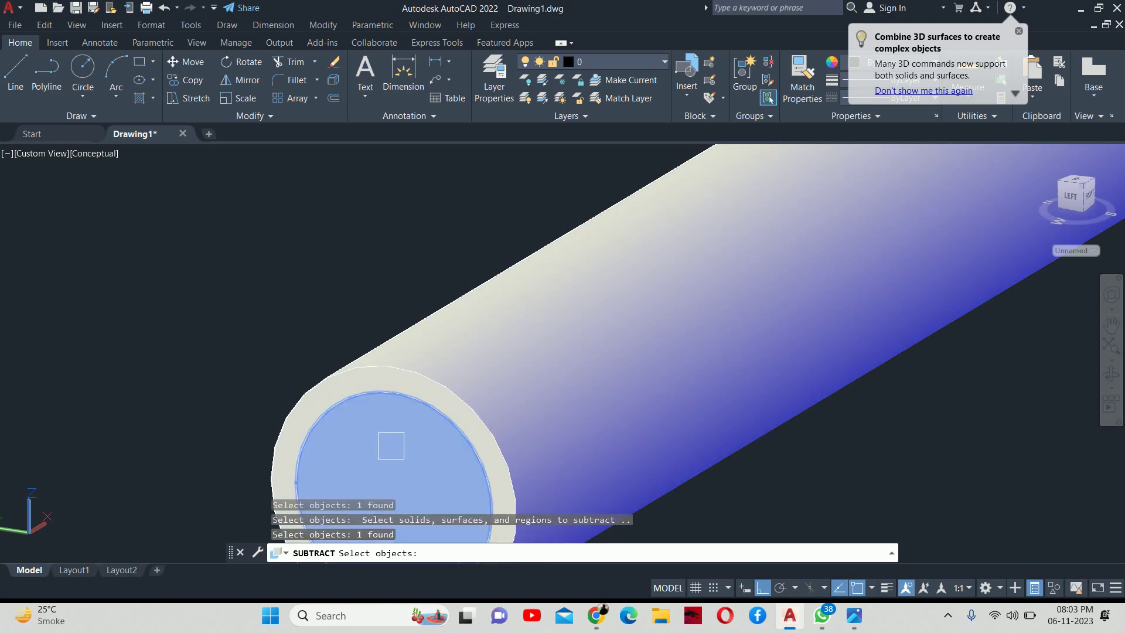
scroll(396, 399, "down", 6)
key("Return")
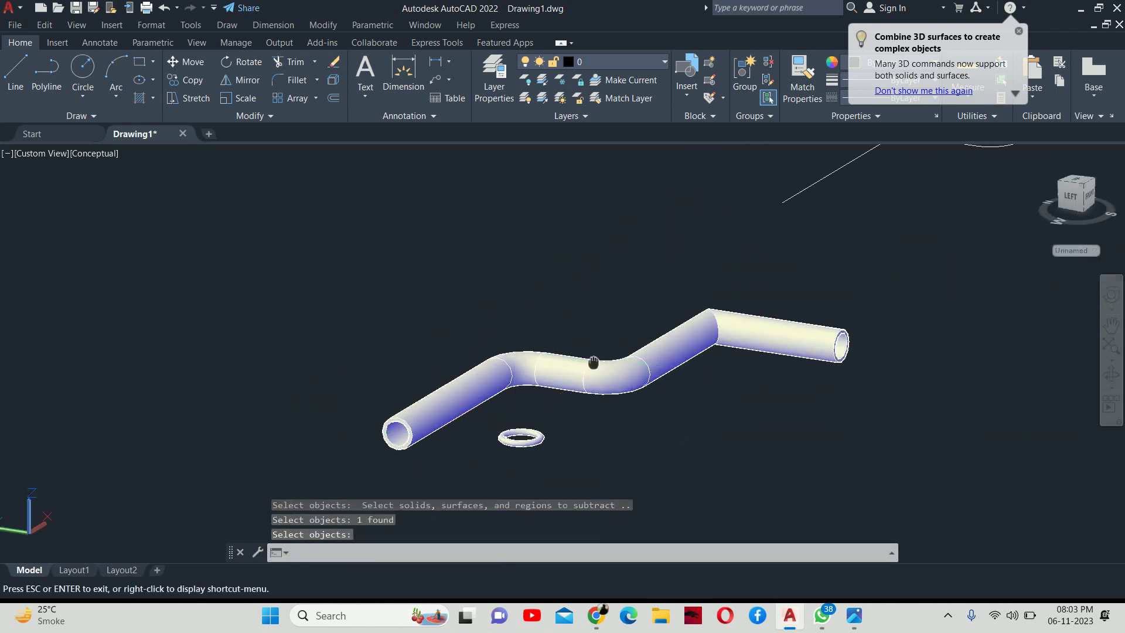
middle_click_drag(592, 365, 366, 493)
key("Return")
scroll(542, 360, "up", 4)
Draw a rectangle and offset it through a picked point into a nested second rectangle.
type("rec")
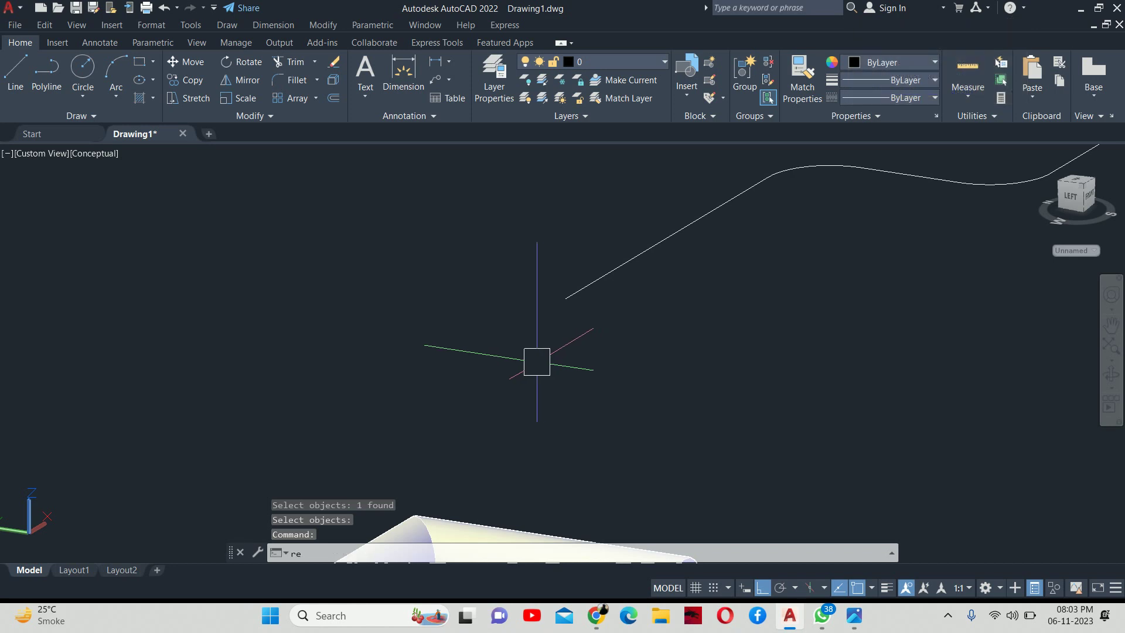
key("Return")
left_click(494, 281)
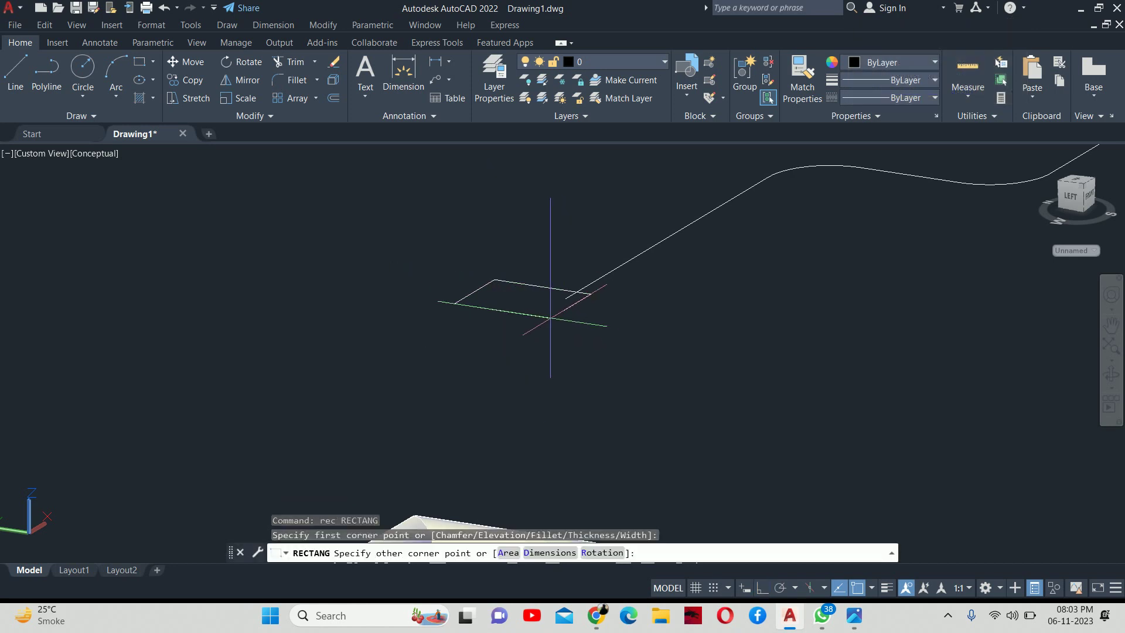
left_click(550, 316)
key("Escape")
key("Escape")
key("Escape")
scroll(548, 305, "up", 2)
type("o")
key("Return")
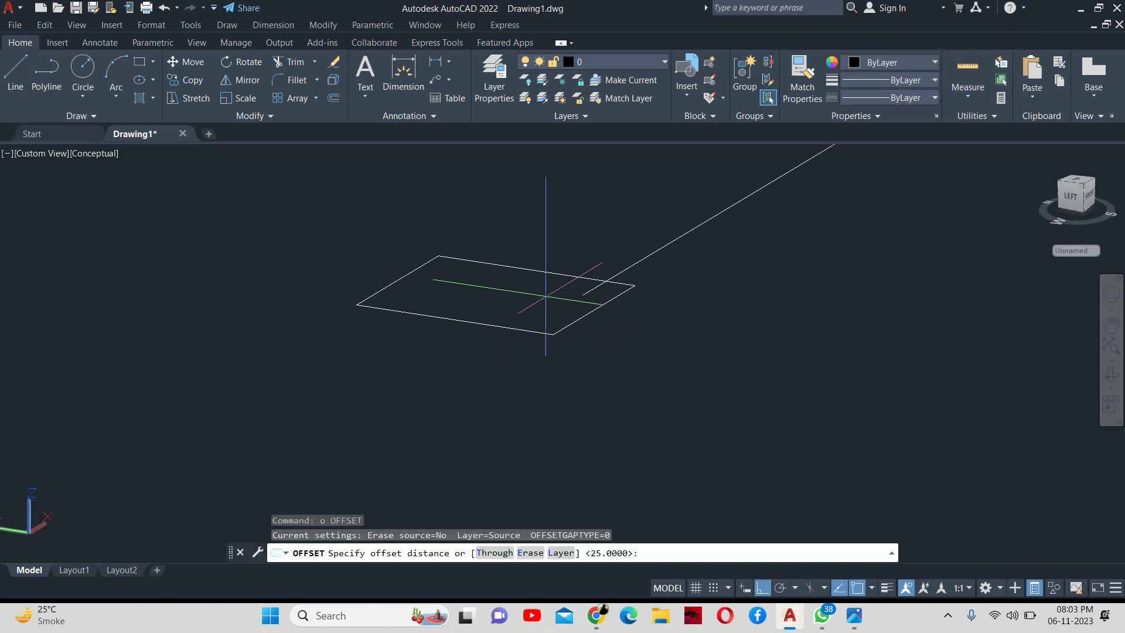
type("t")
key("Return")
scroll(519, 269, "up", 3)
left_click(519, 268)
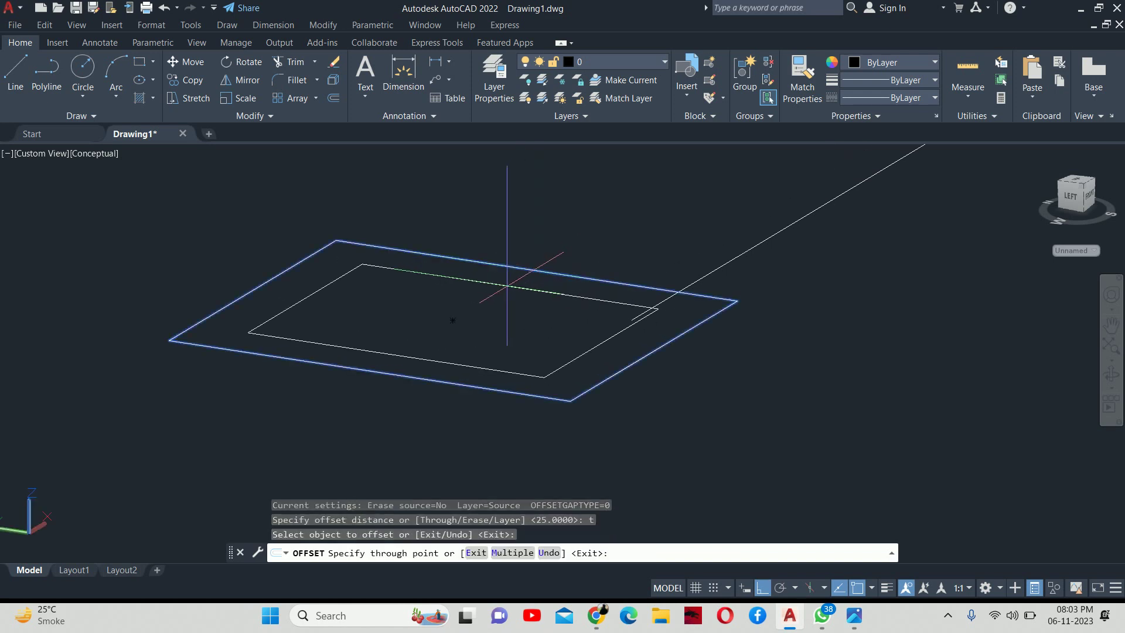
left_click(516, 286)
key("Escape")
key("Escape")
Sweep both rectangles along the long curved path to form a rectangular duct.
type("sweep")
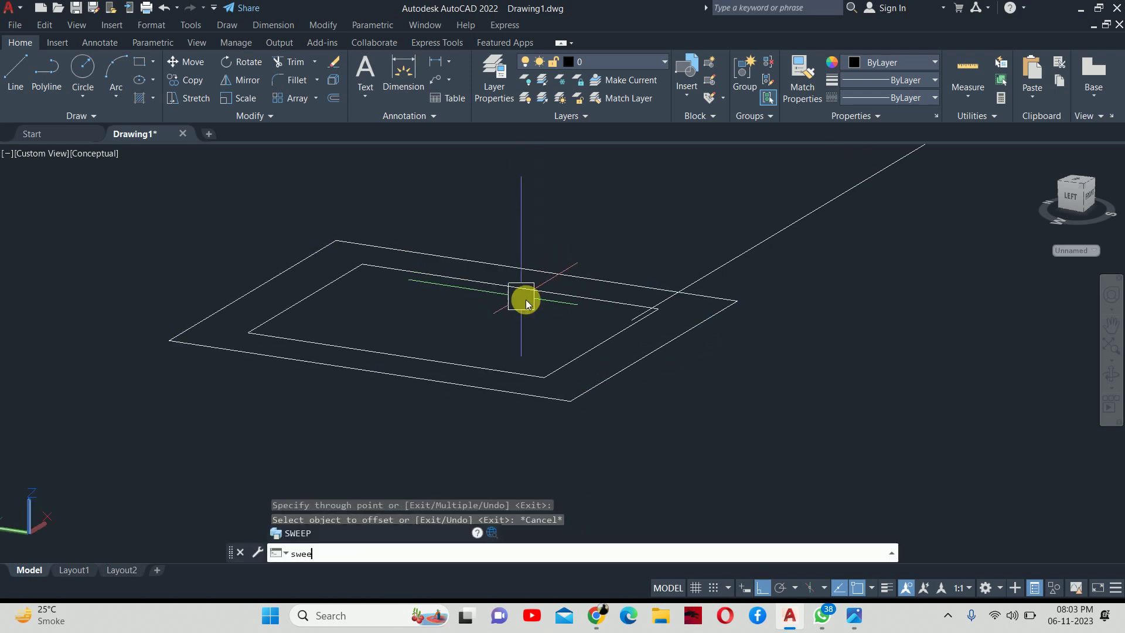
key("Return")
left_click(531, 323)
left_click(436, 228)
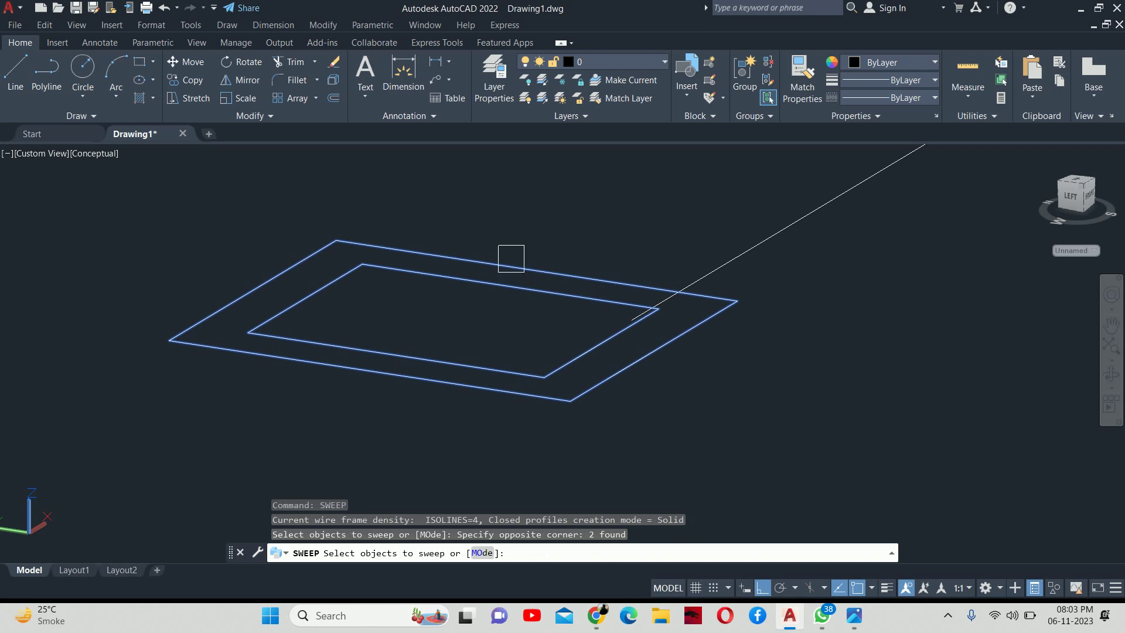
key("Return")
left_click(742, 253)
scroll(751, 272, "down", 5)
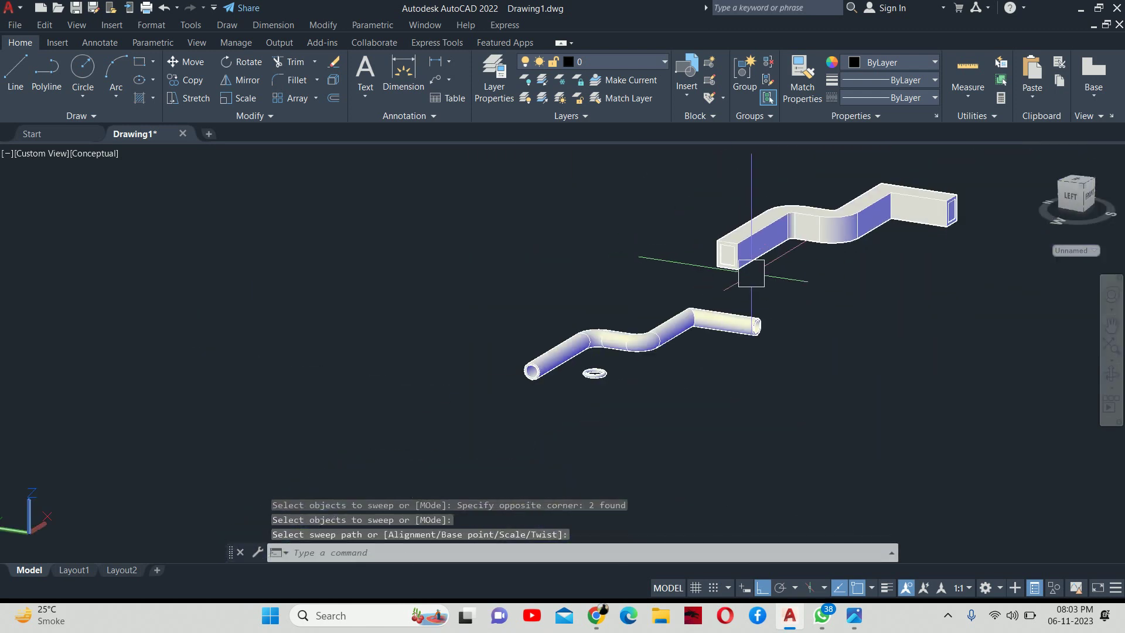
left_click(728, 258)
scroll(677, 275, "up", 3)
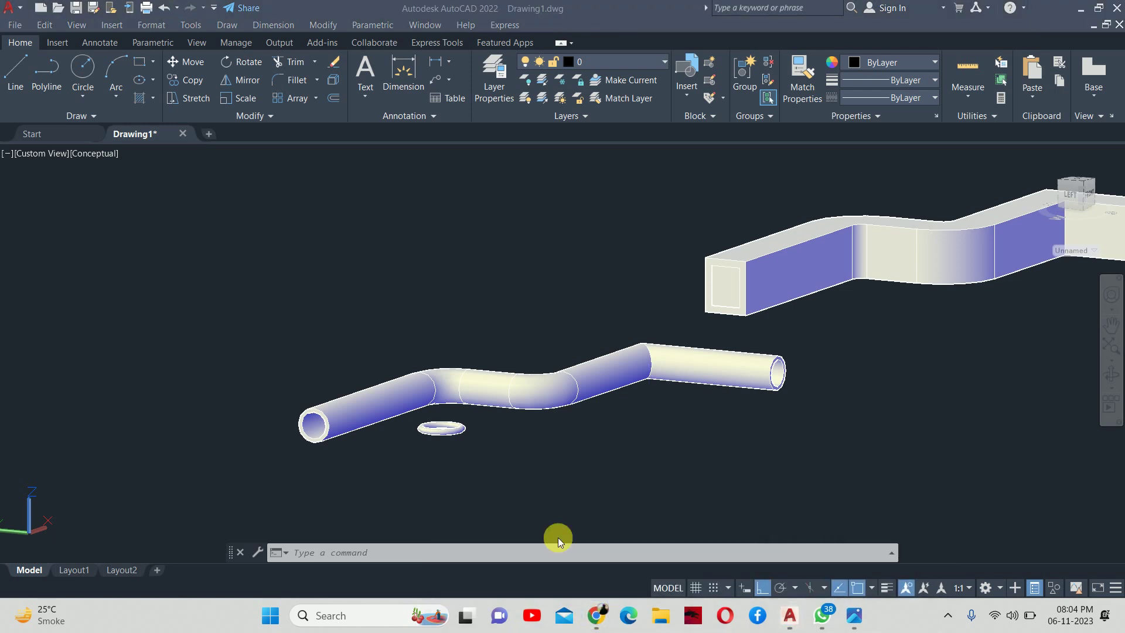
left_click(596, 615)
Search Google Images for 'Cornice', preview two ceiling cornice pictures, then minimize the browser.
scroll(314, 115, "up", 2)
left_click(213, 111)
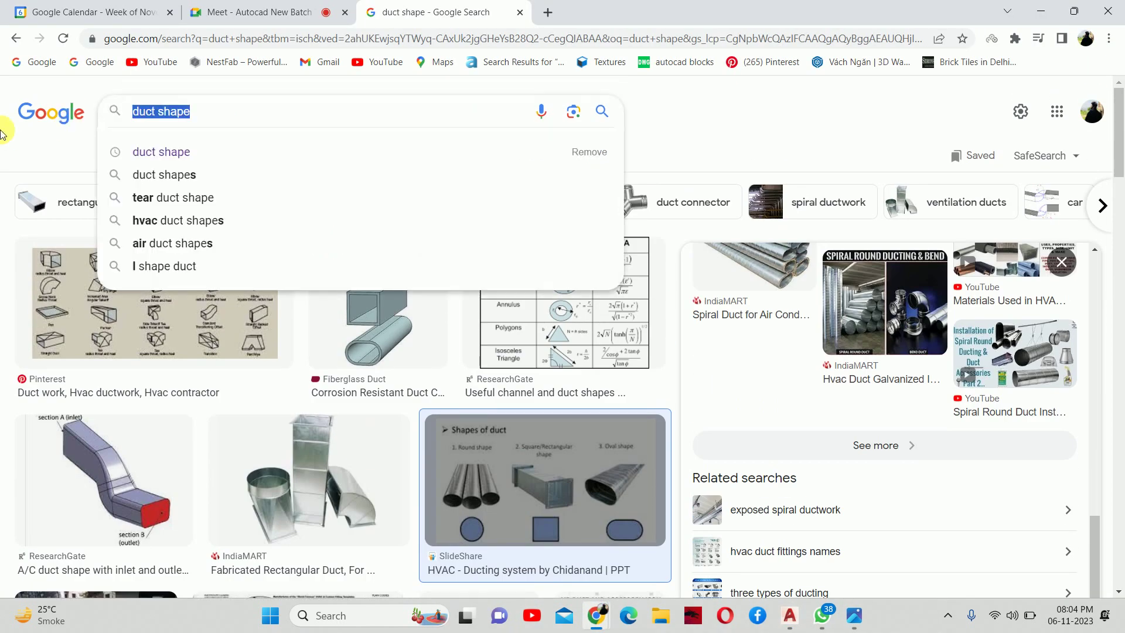
type("Cor")
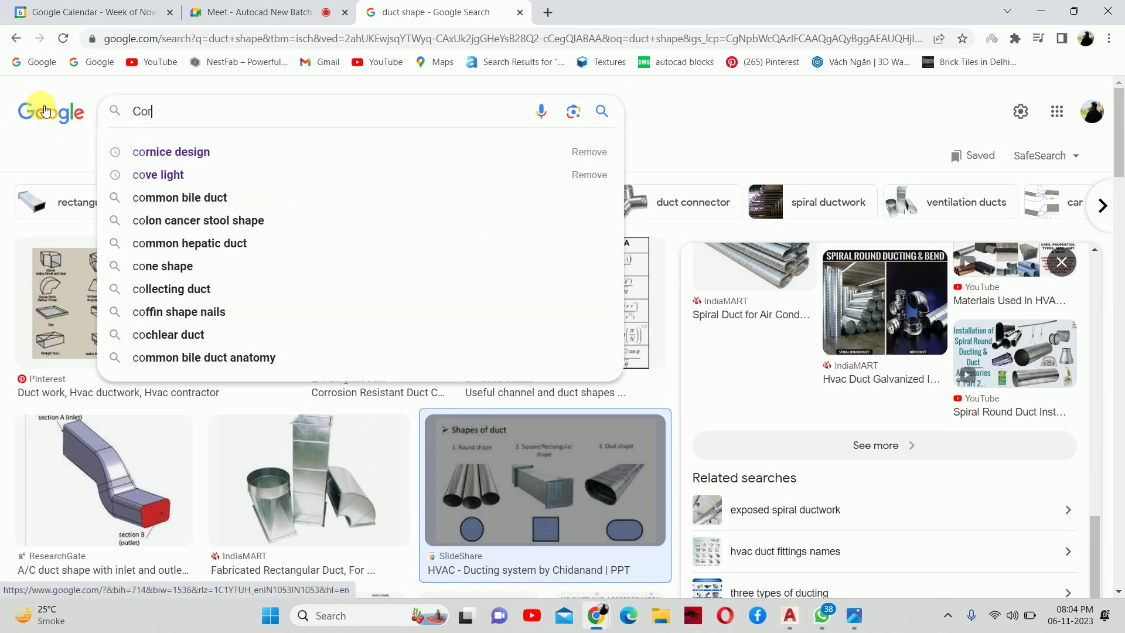
type("nice")
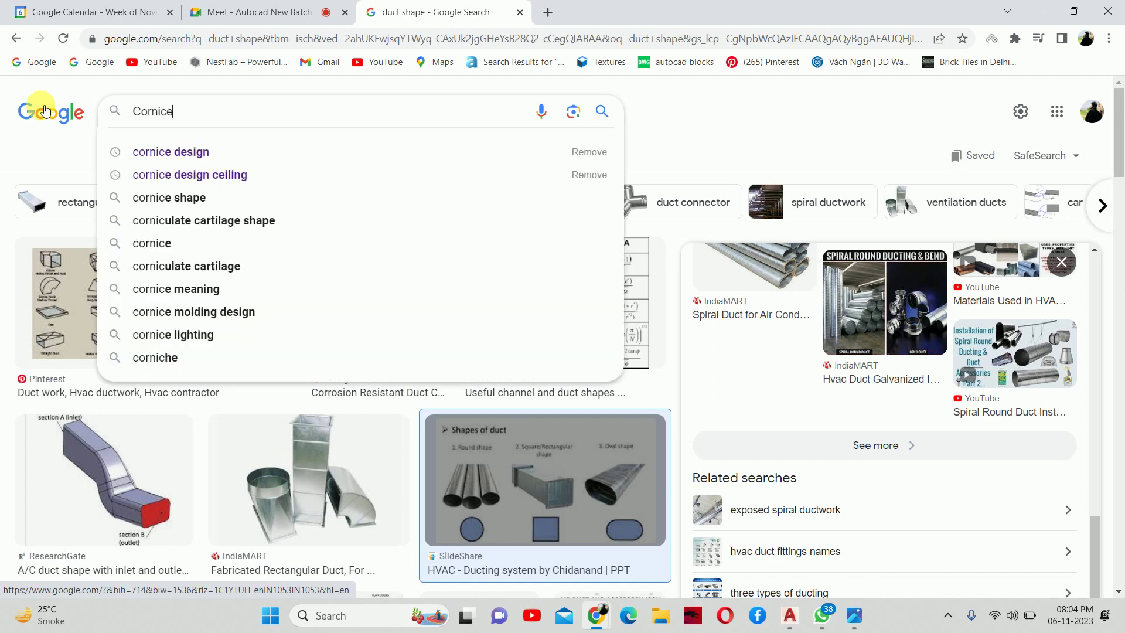
key("Return")
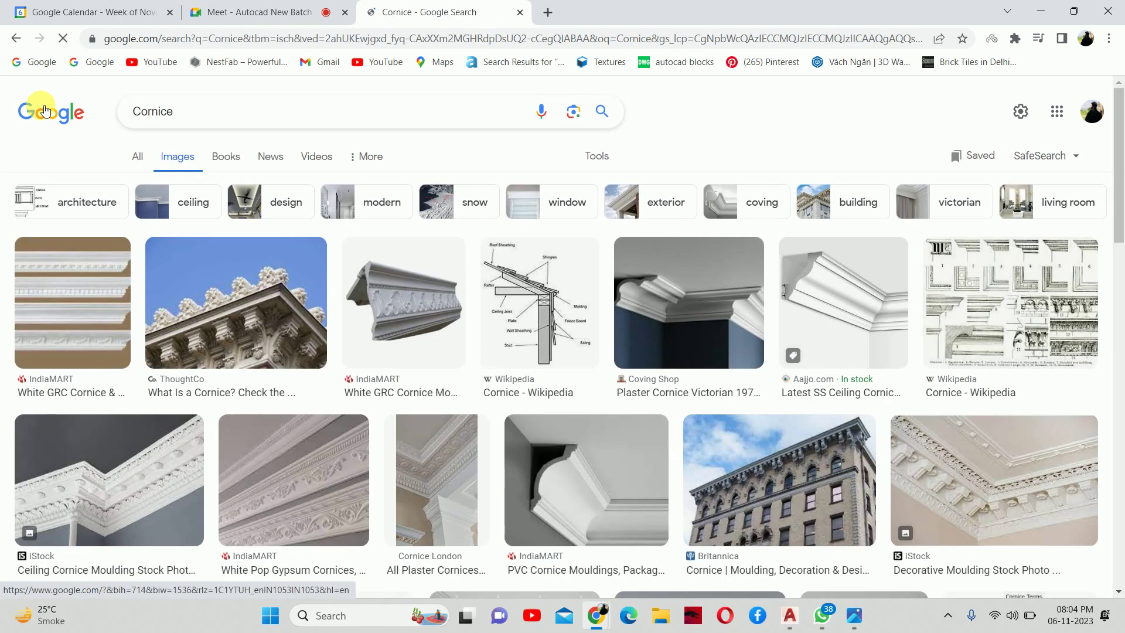
left_click(107, 420)
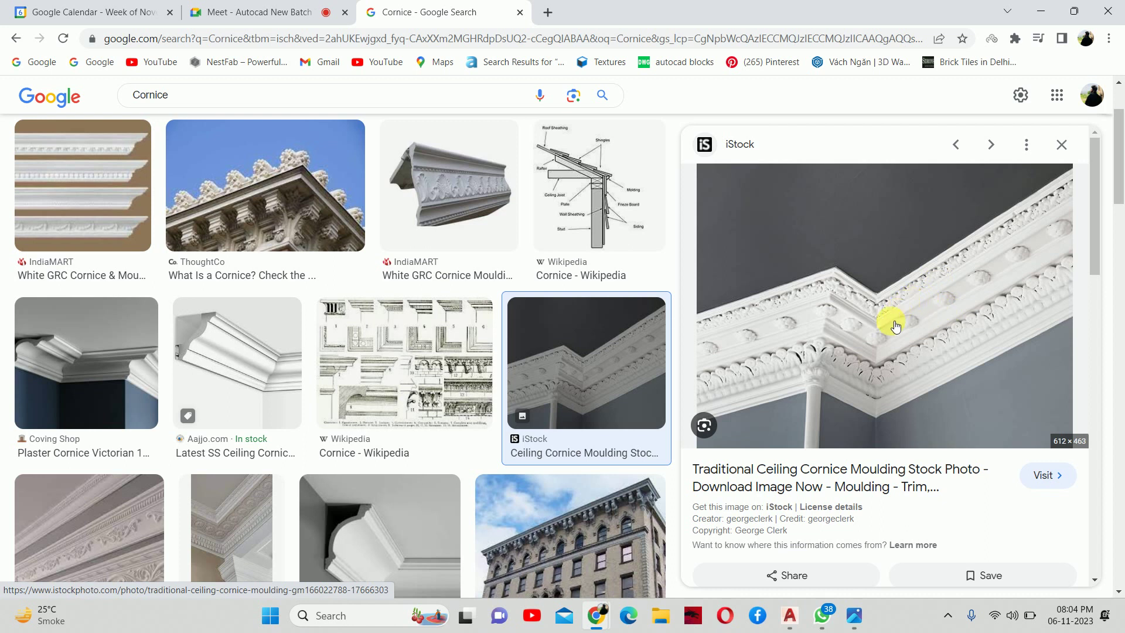
left_click(266, 368)
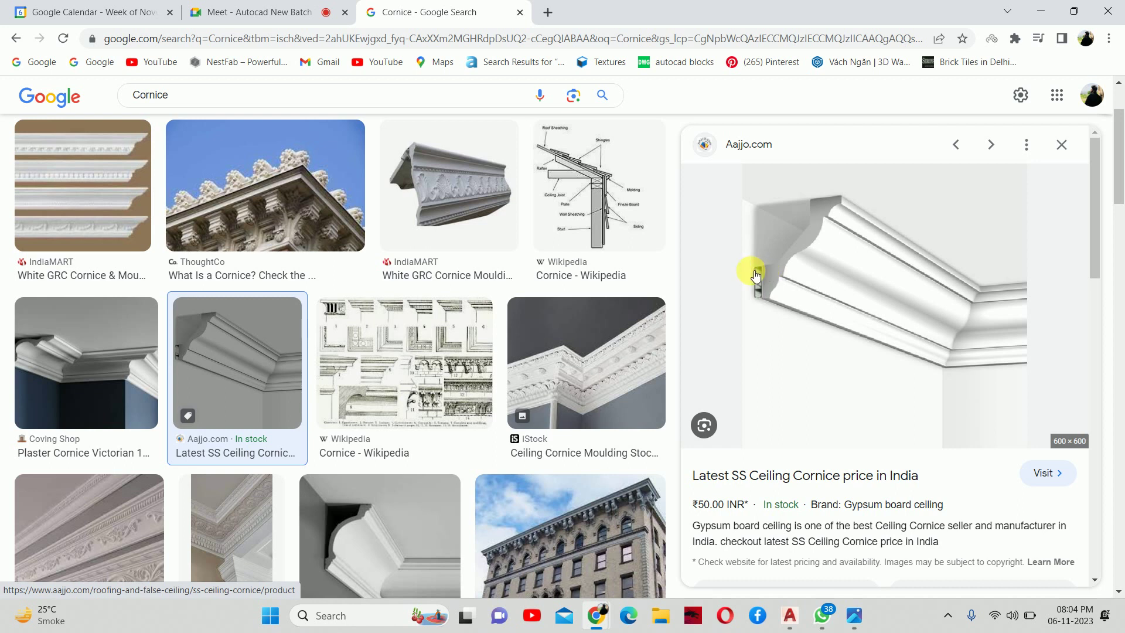
left_click(1040, 11)
Erase the pipe and duct solids and switch to the Top view.
scroll(817, 380, "down", 5)
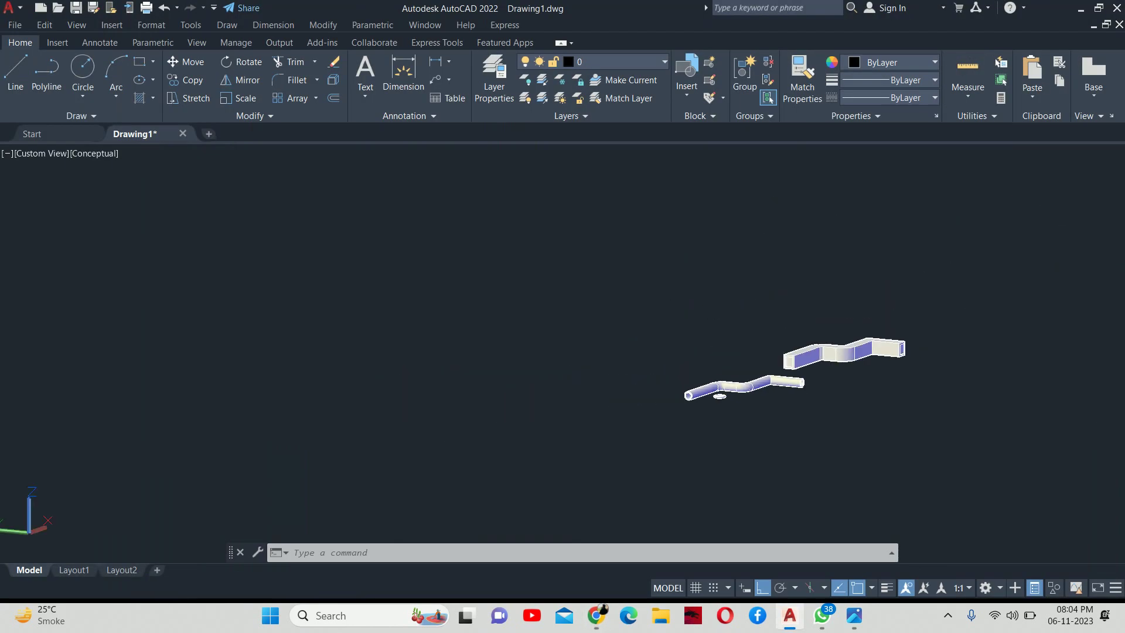
key("ctrl+a")
key("Delete")
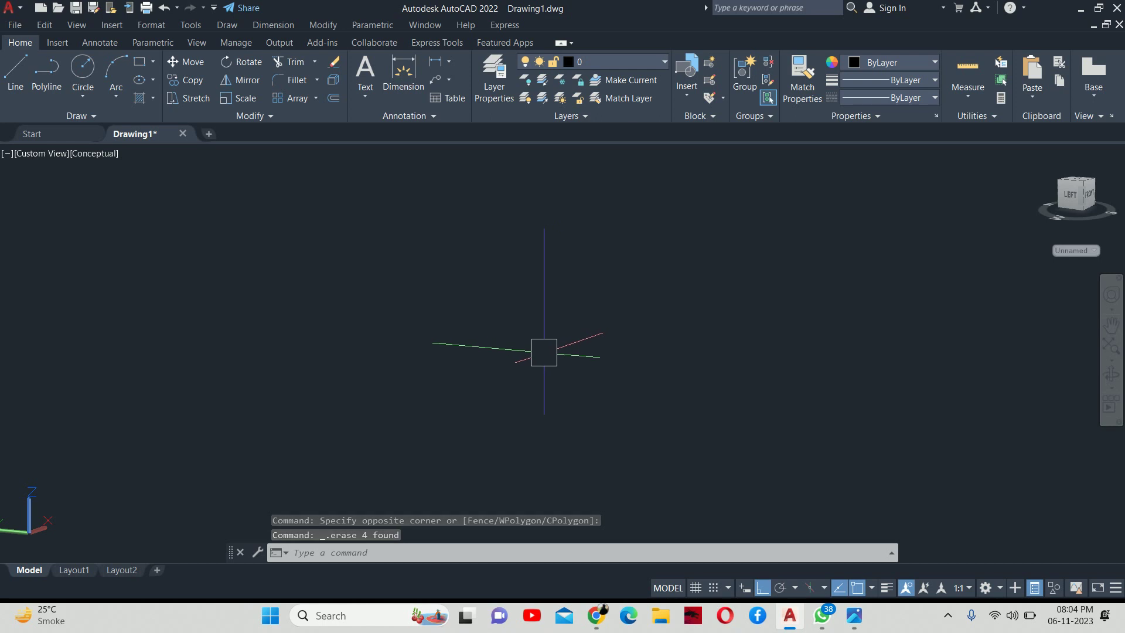
left_click(38, 161)
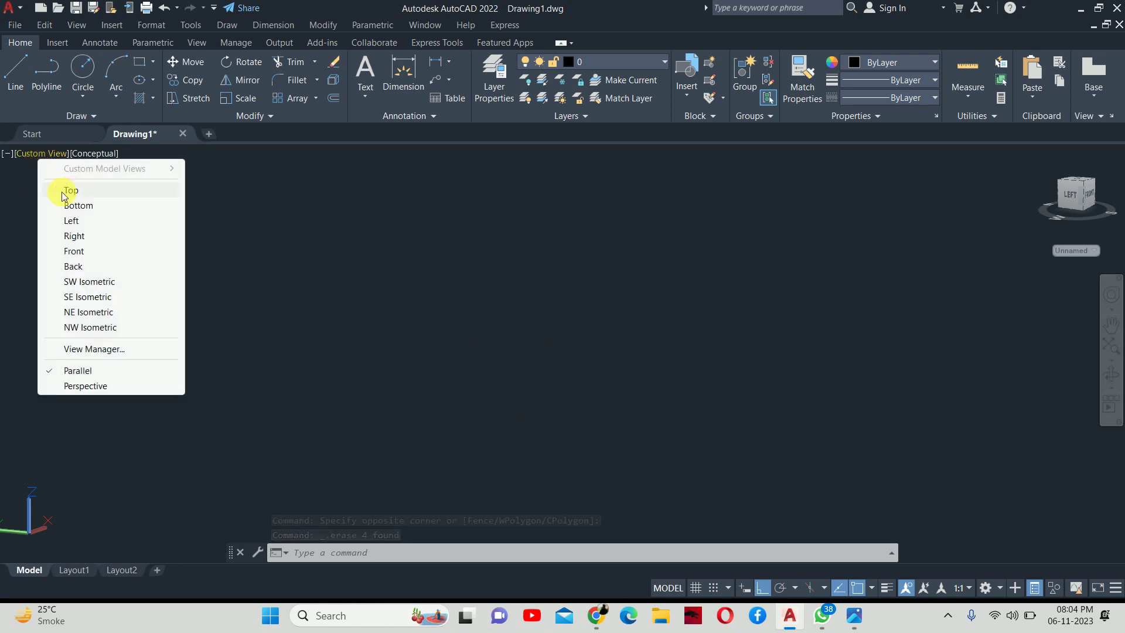
left_click(66, 184)
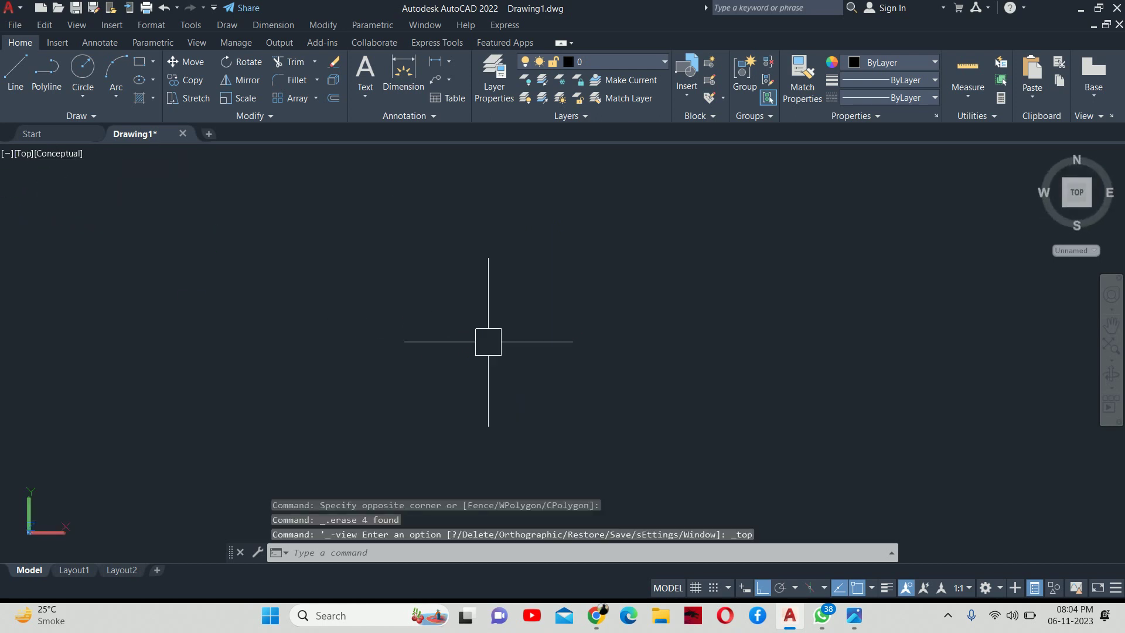
Start a spline at its first point, showing the grid with Ortho and dynamic UCS off.
type("spl")
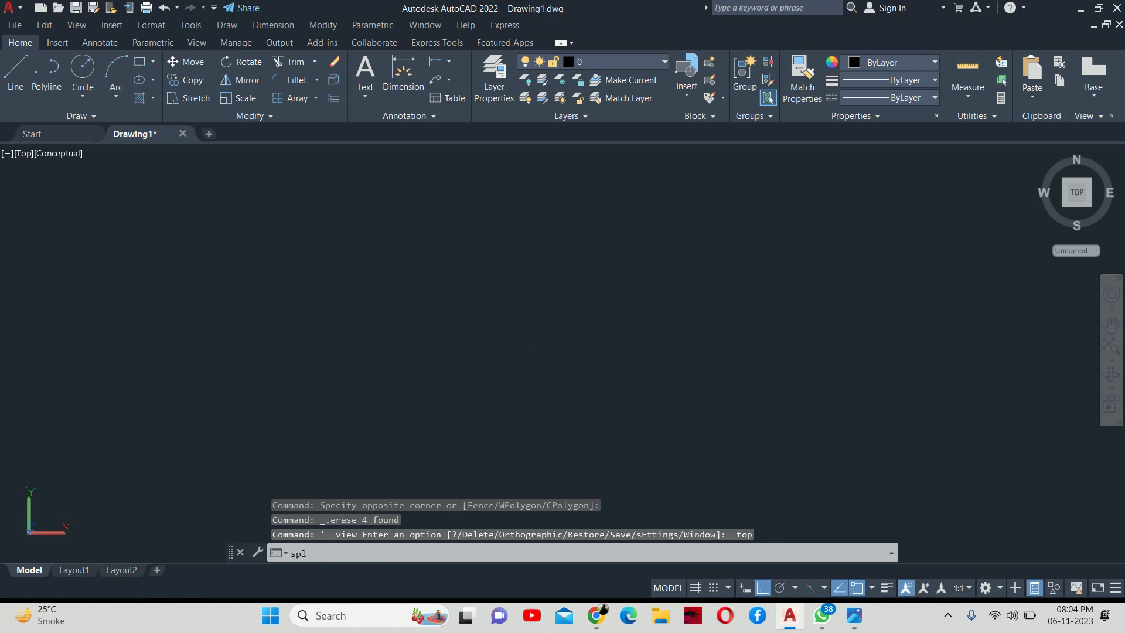
key("Return")
left_click(345, 367)
key("F6")
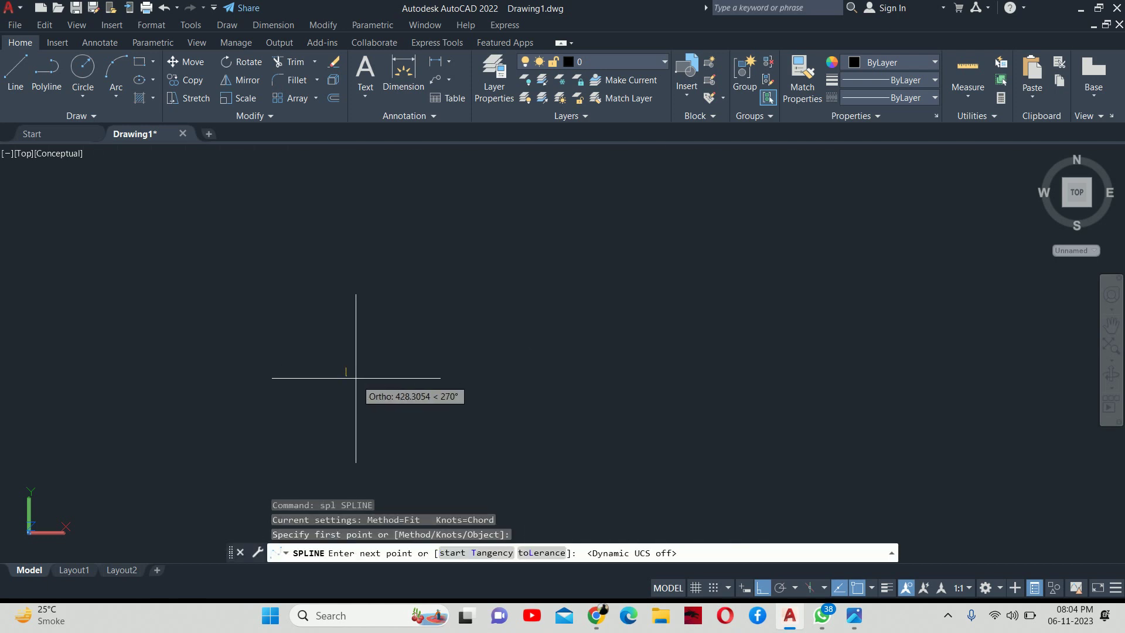
key("F7")
key("F6")
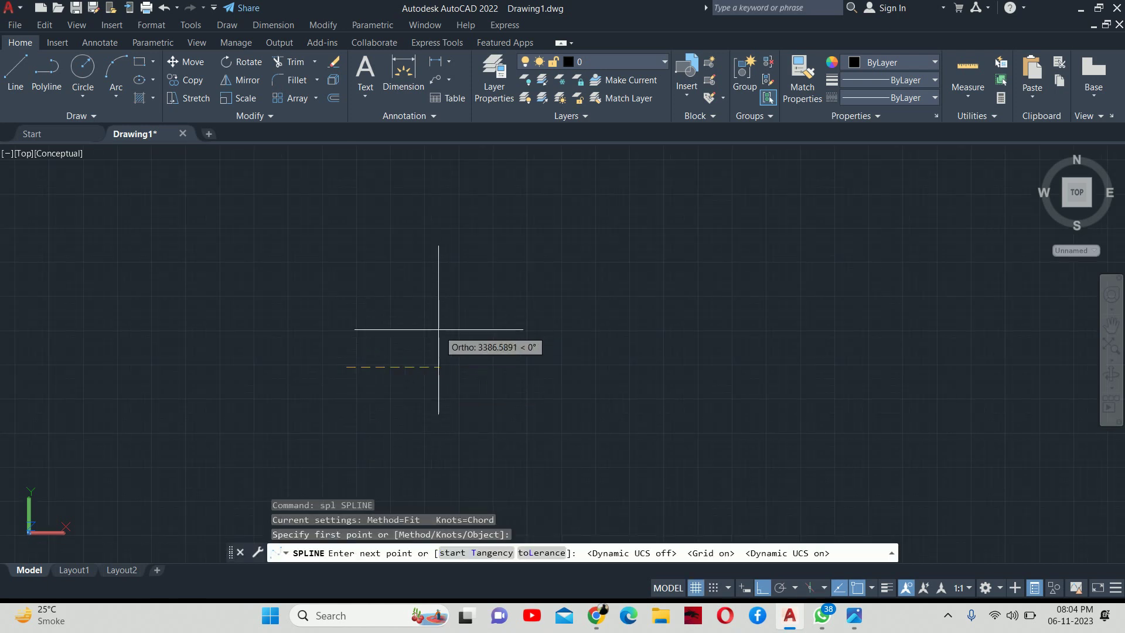
key("F6")
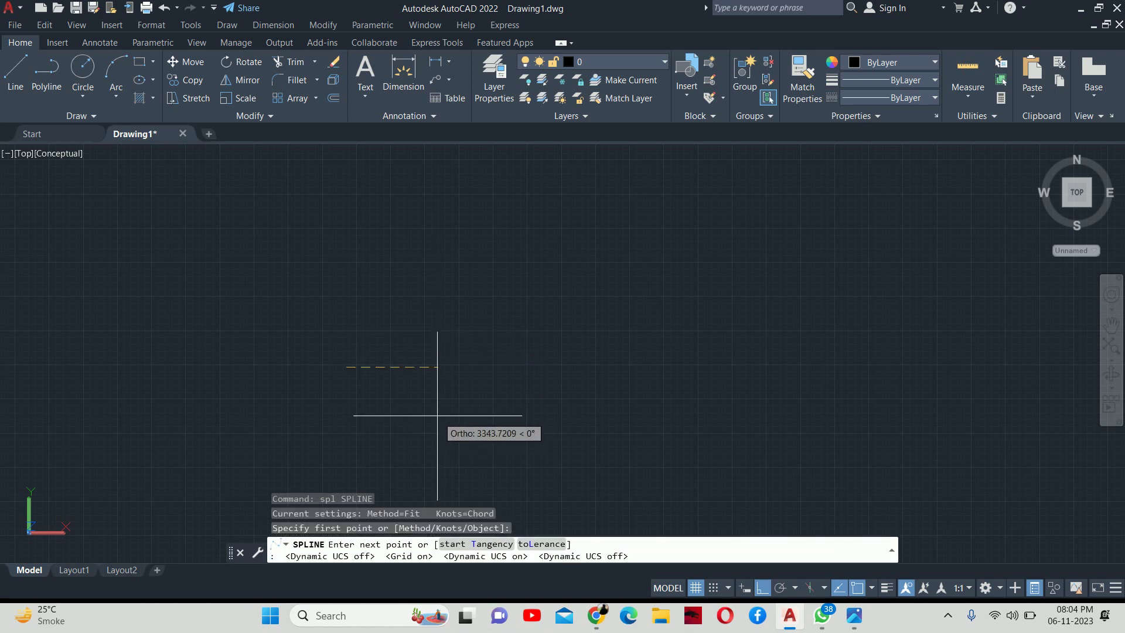
key("F8")
Place six more fit points looping the spline up to the right and finish it.
left_click(414, 410)
left_click(476, 378)
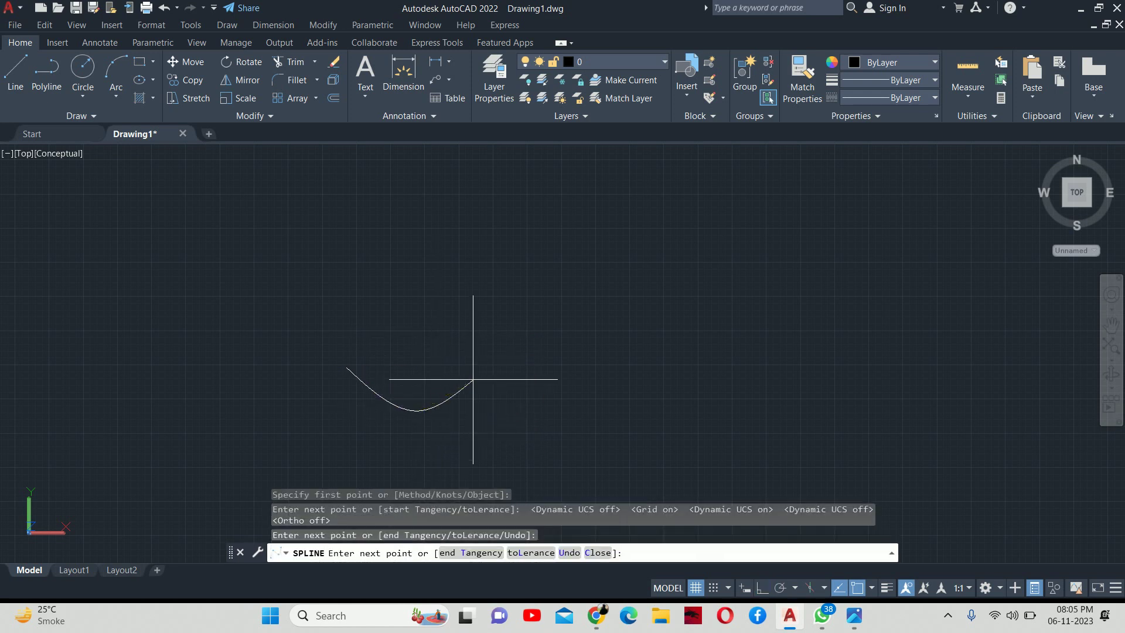
left_click(583, 385)
left_click(707, 346)
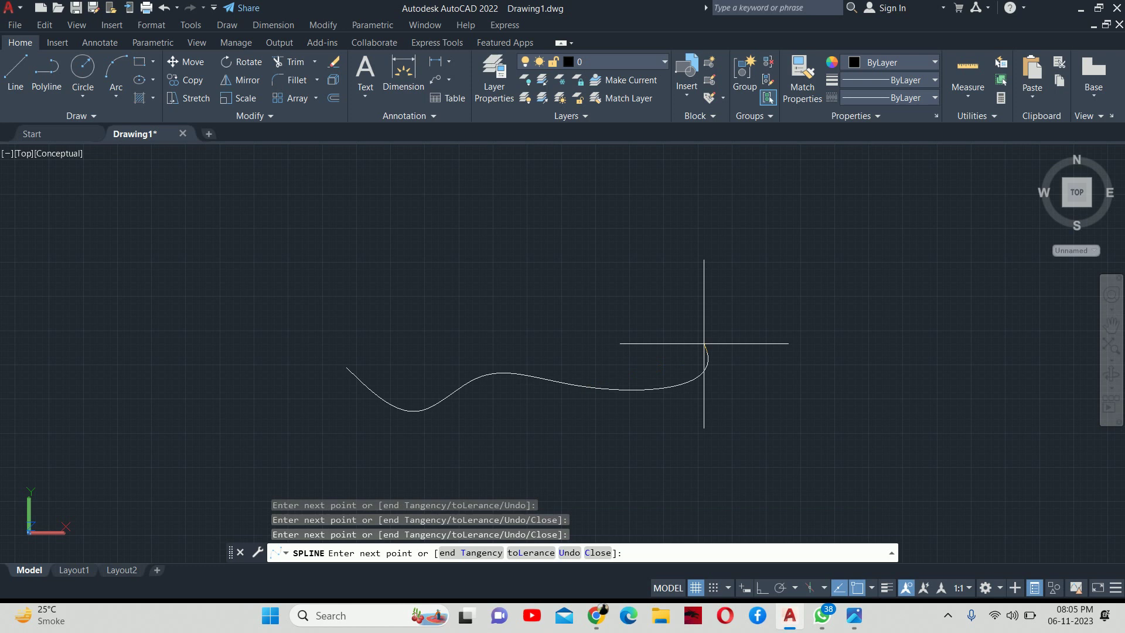
left_click(656, 226)
left_click(495, 212)
key("Return")
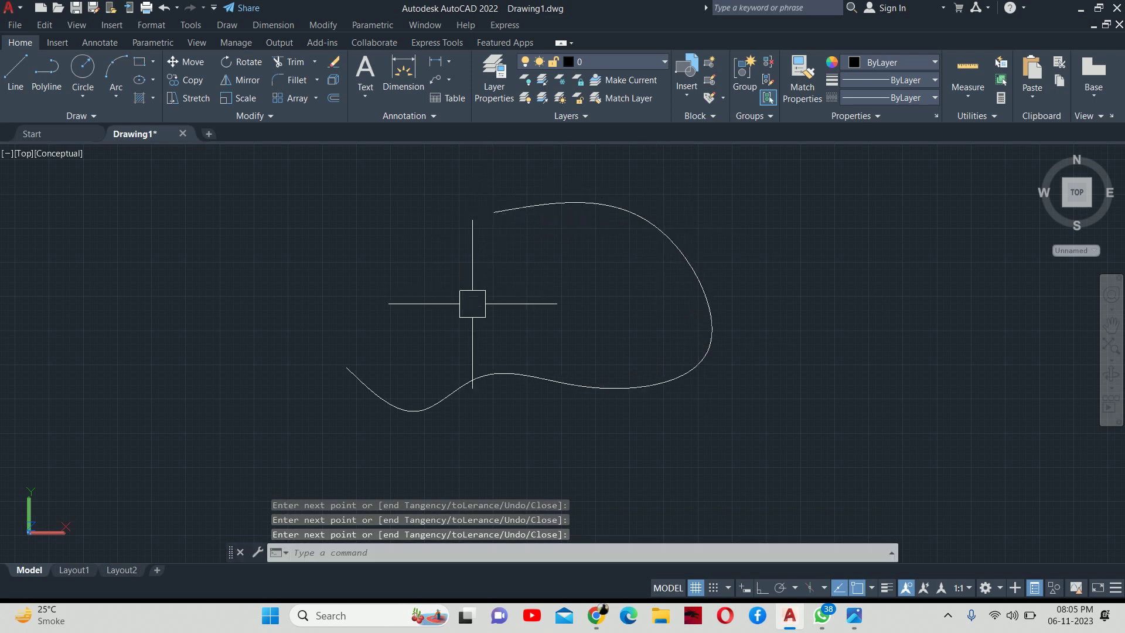
Draw a small circle near the spline's start point.
type("c")
key("Return")
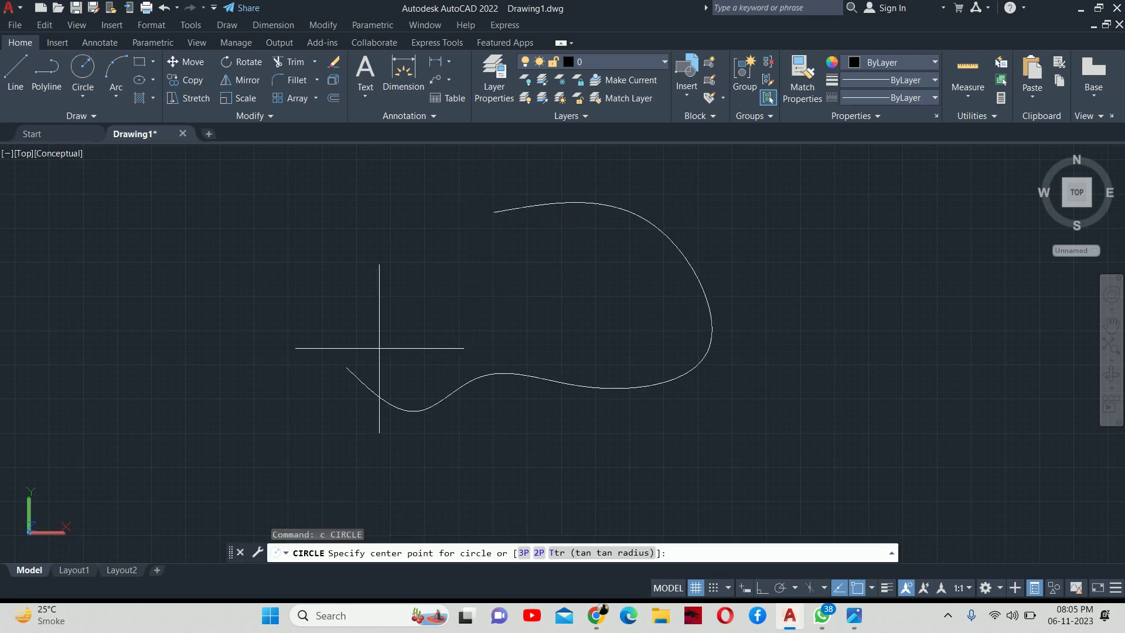
scroll(381, 354, "up", 2)
left_click(355, 348)
left_click(345, 338)
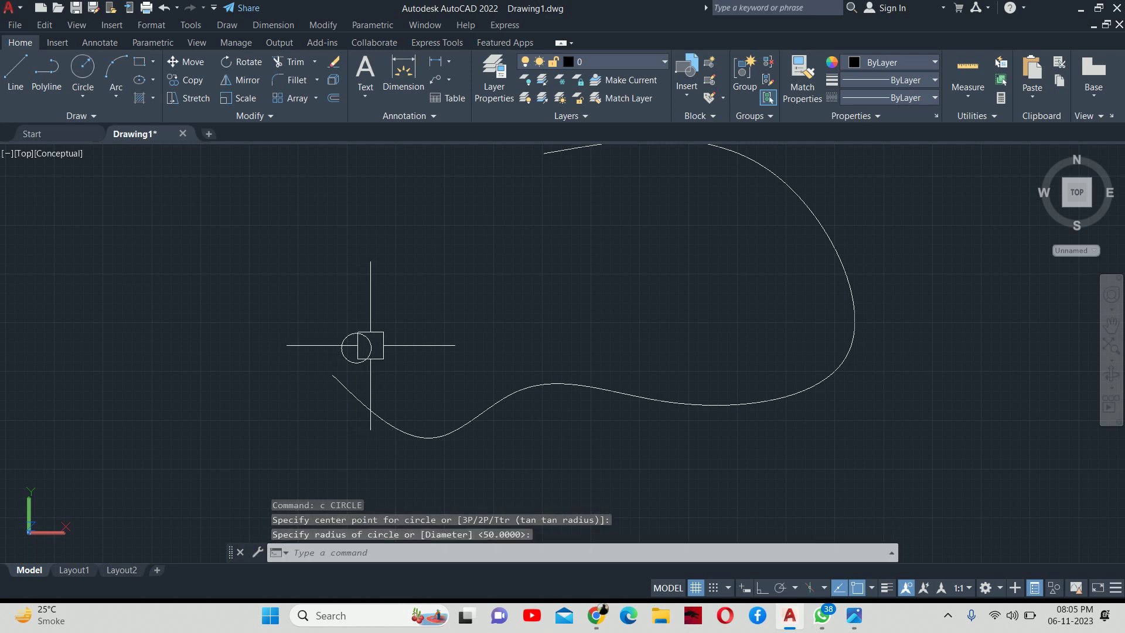
key("Escape")
key("Escape")
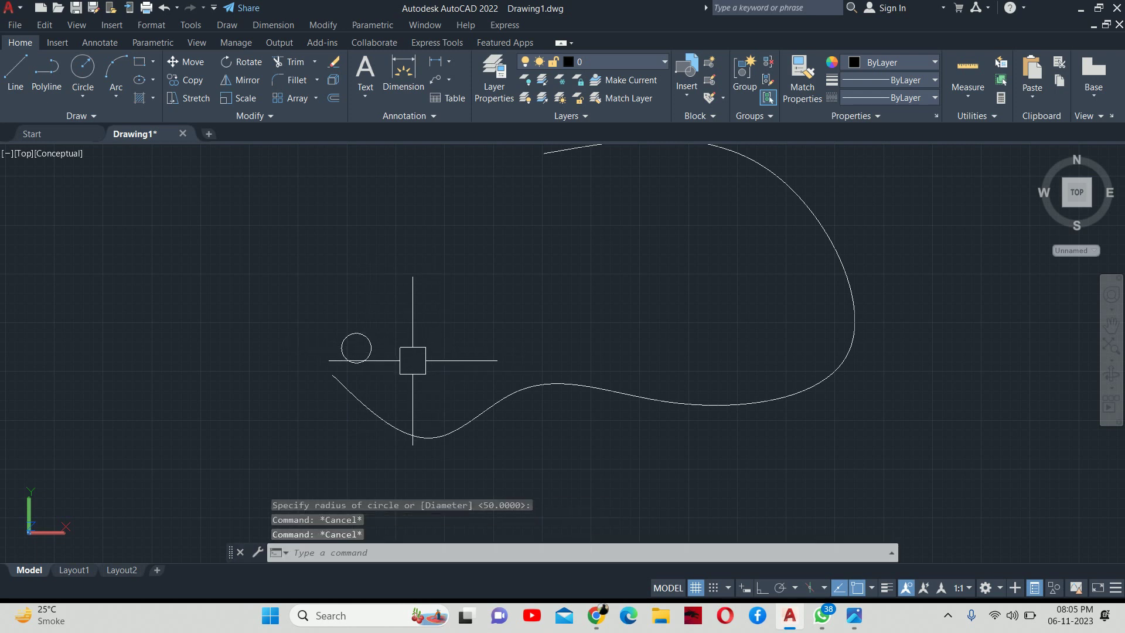
Sweep the small circle along the spline into a round tube and orbit to view it.
type("swee")
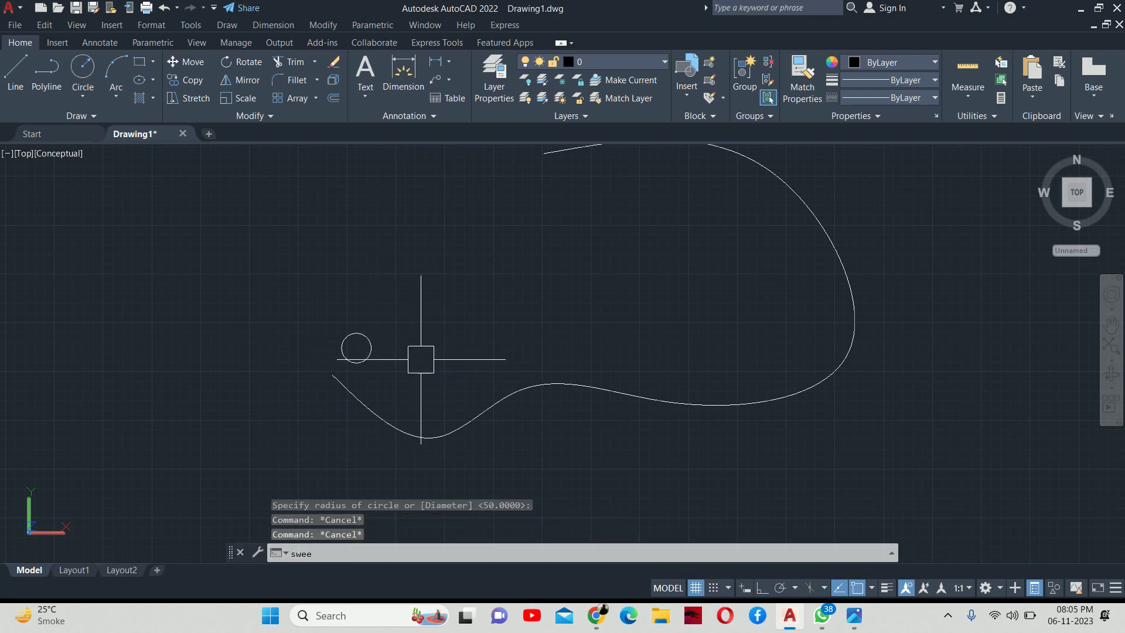
type("p")
key("Return")
left_click(376, 356)
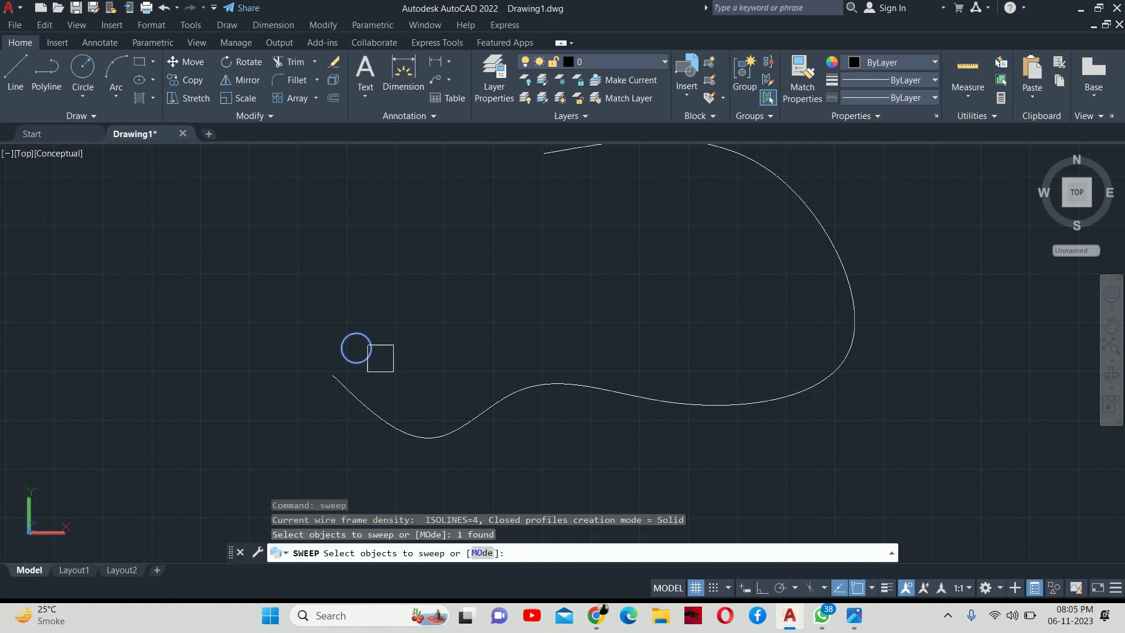
key("Return")
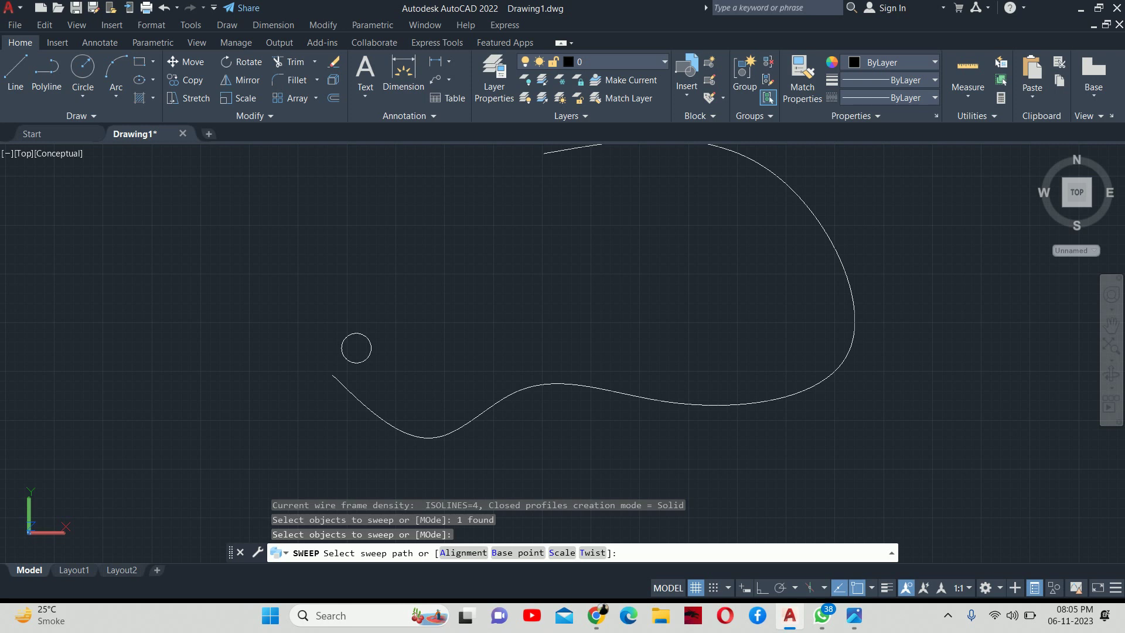
left_click(553, 384)
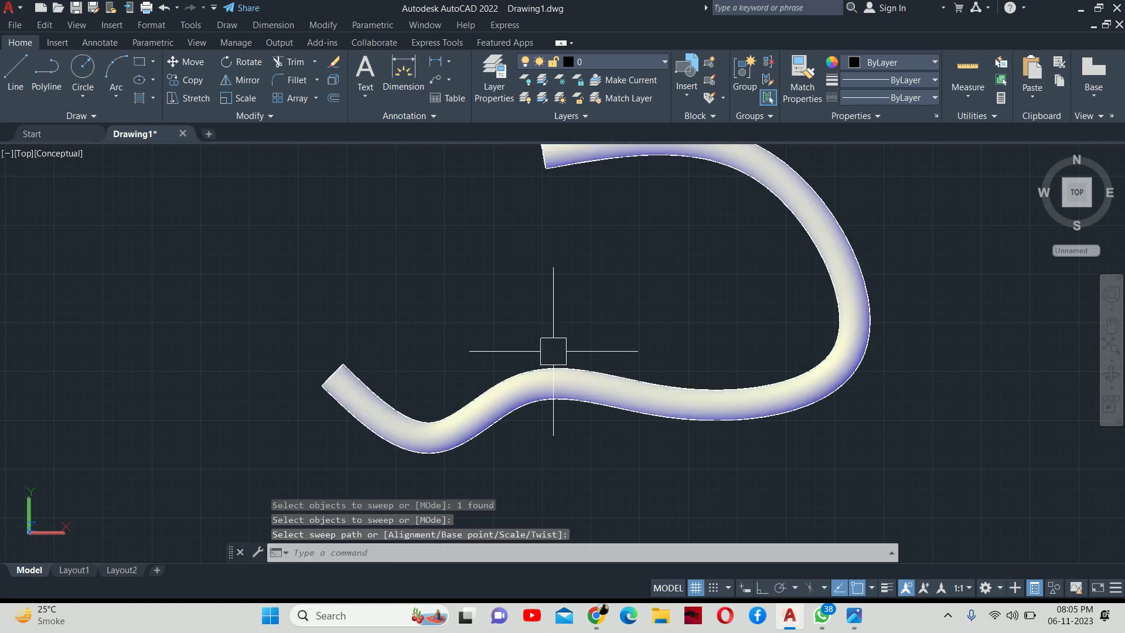
mouse_move(553, 351)
middle_mouse_down("shift")
mouse_move(588, 246)
mouse_move(725, 186)
mouse_move(819, 230)
middle_mouse_up("shift")
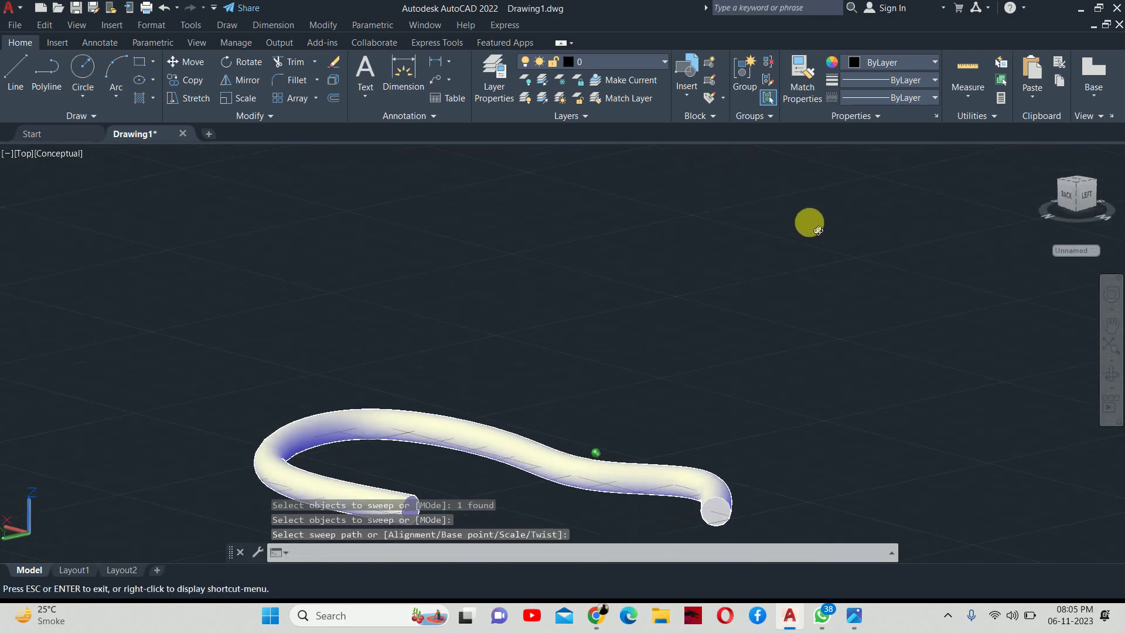
middle_click_drag(683, 381, 695, 231, "shift")
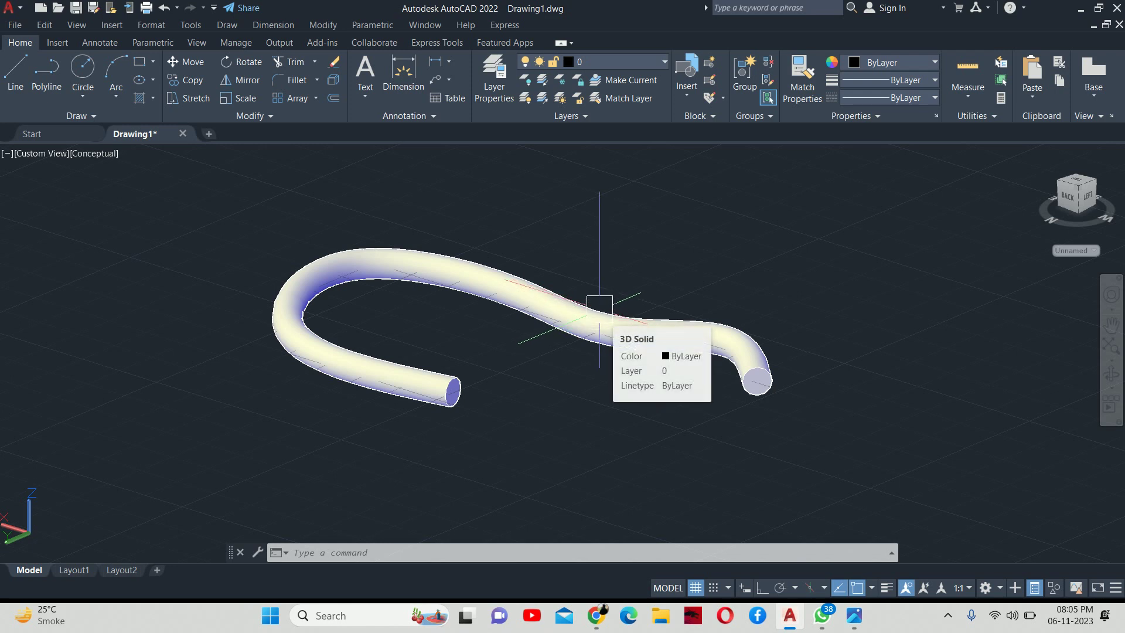
Select the swept round tube with a crossing window and delete it.
left_click(598, 386)
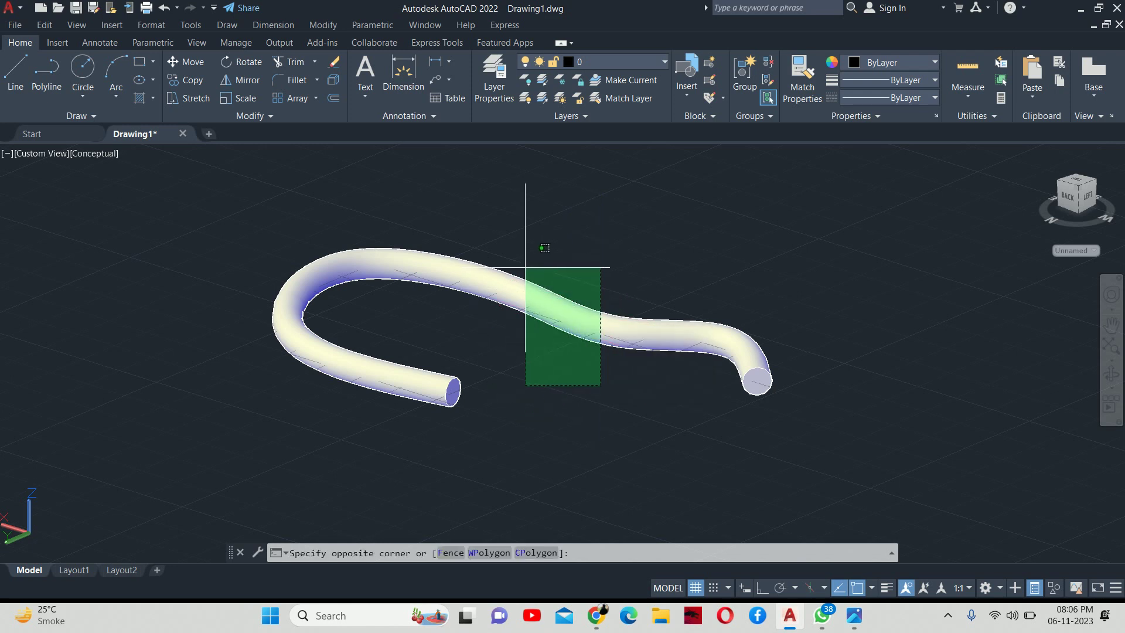
left_click(523, 269)
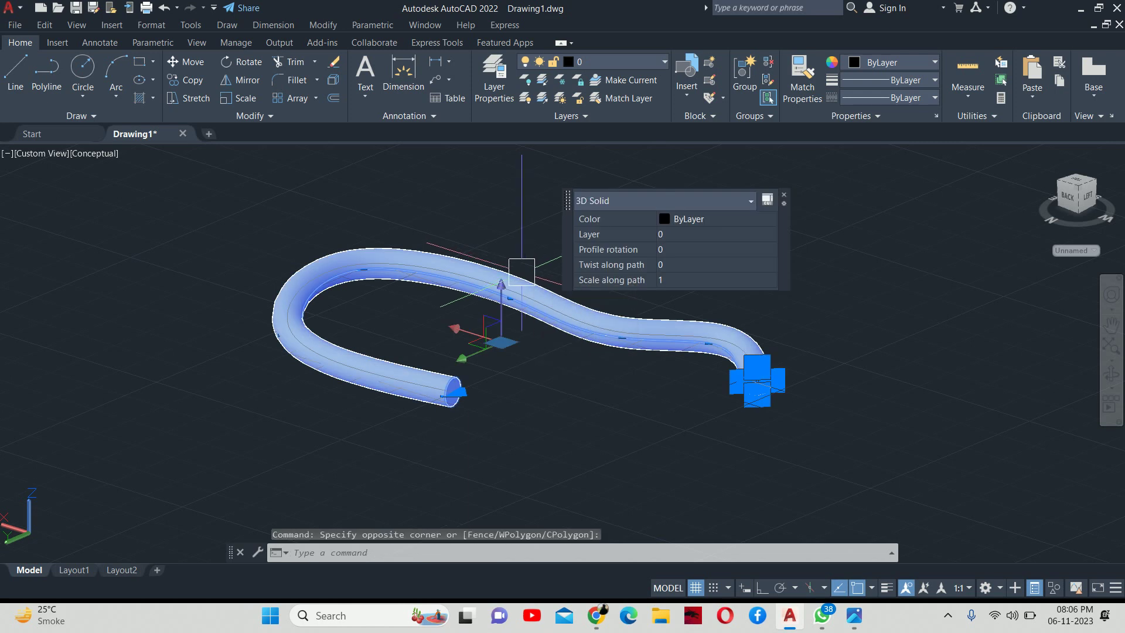
key("Delete")
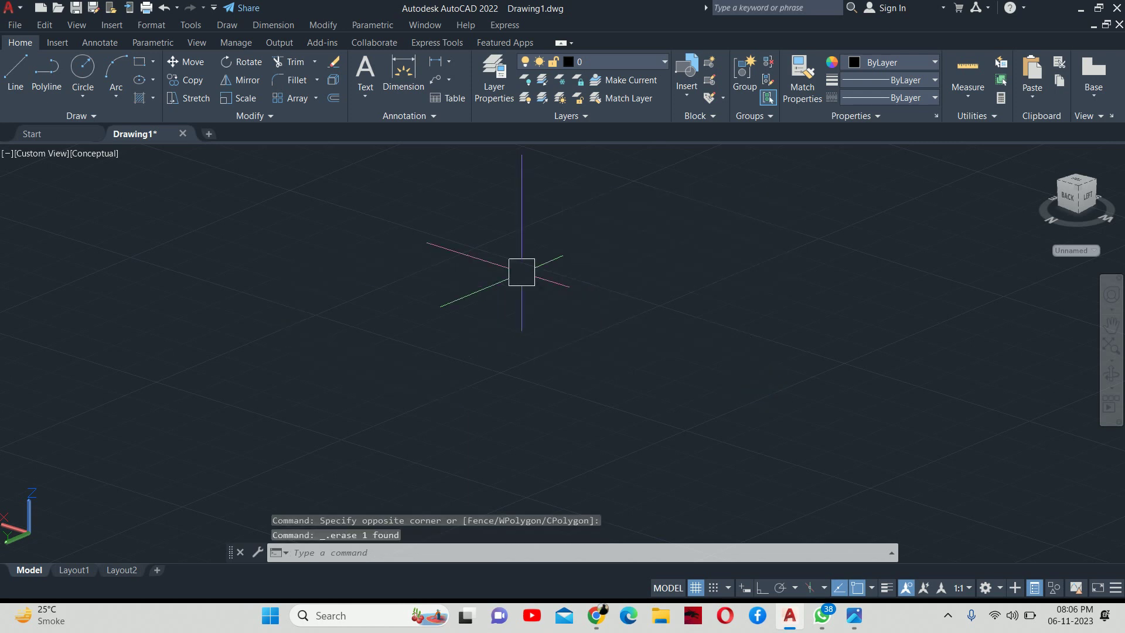